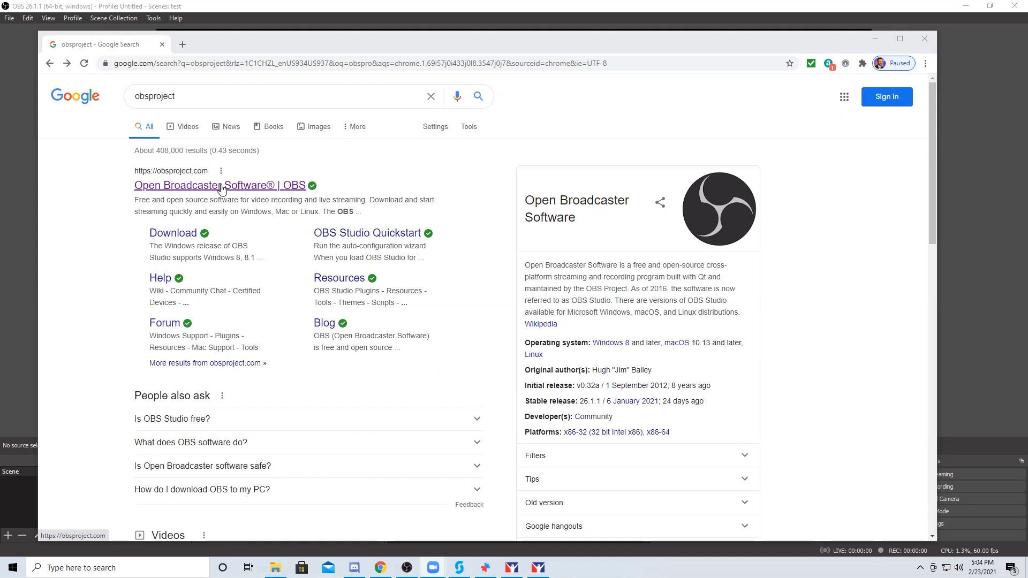
- Open the official OBS website from the search results, look over the operating system downloads, and return to OBS
{"action": "left_click", "coordinate": [223, 188]}
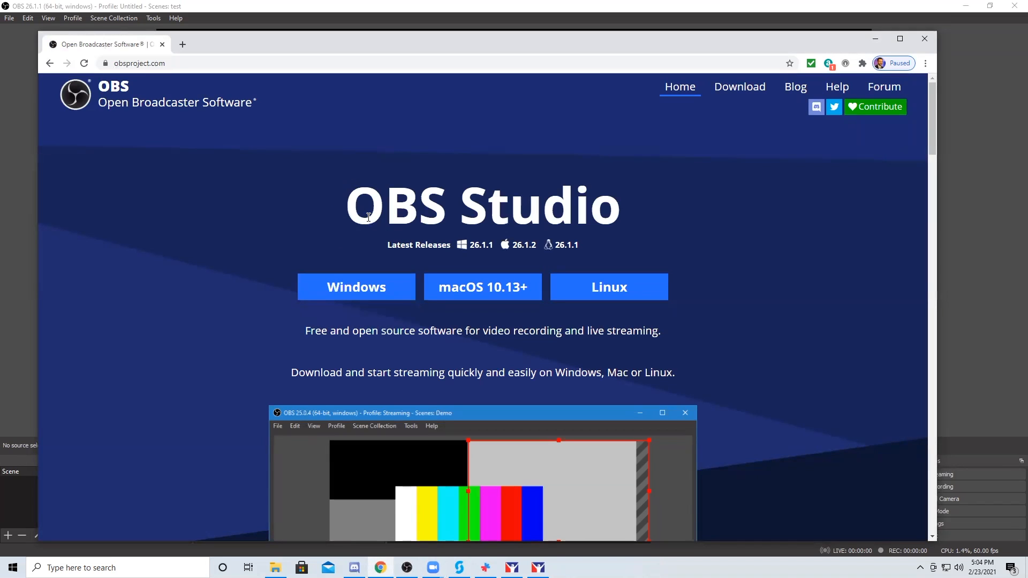
{"action": "scroll", "coordinate": [343, 221], "scroll_direction": "down", "scroll_amount": 2}
{"action": "scroll", "coordinate": [343, 222], "scroll_direction": "up", "scroll_amount": 1}
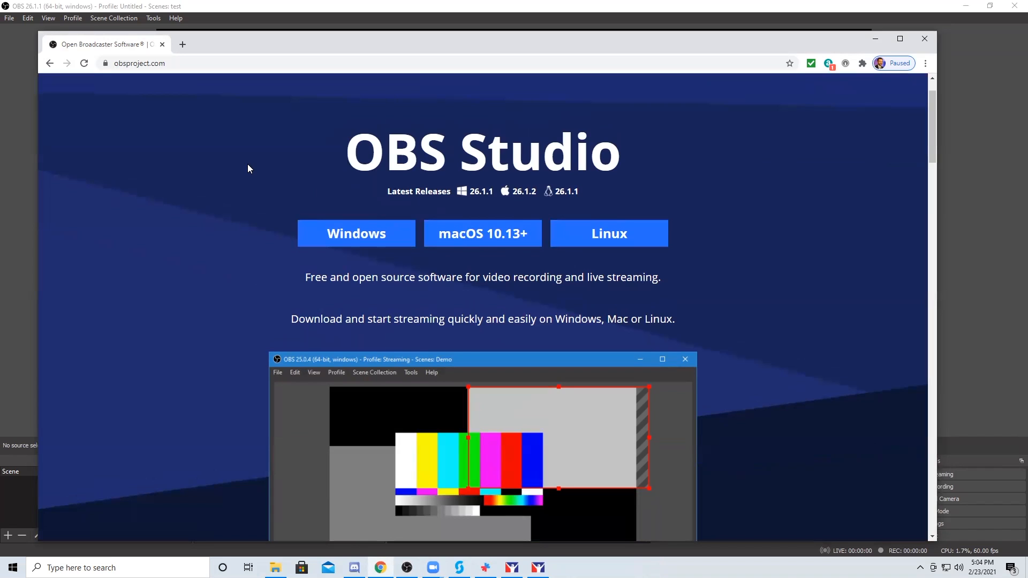
{"action": "scroll", "coordinate": [248, 164], "scroll_direction": "down", "scroll_amount": 1}
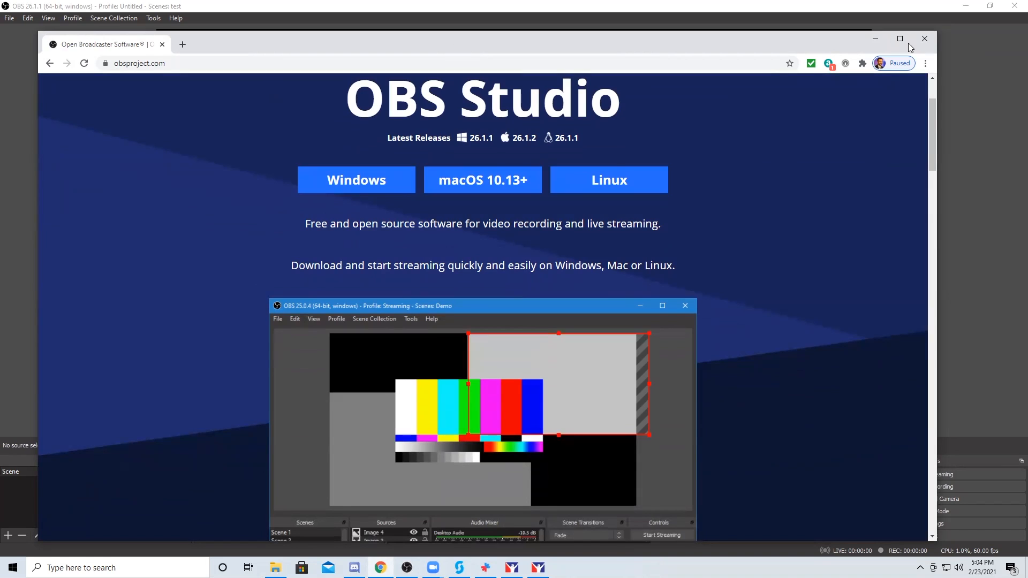
{"action": "left_click", "coordinate": [877, 41]}
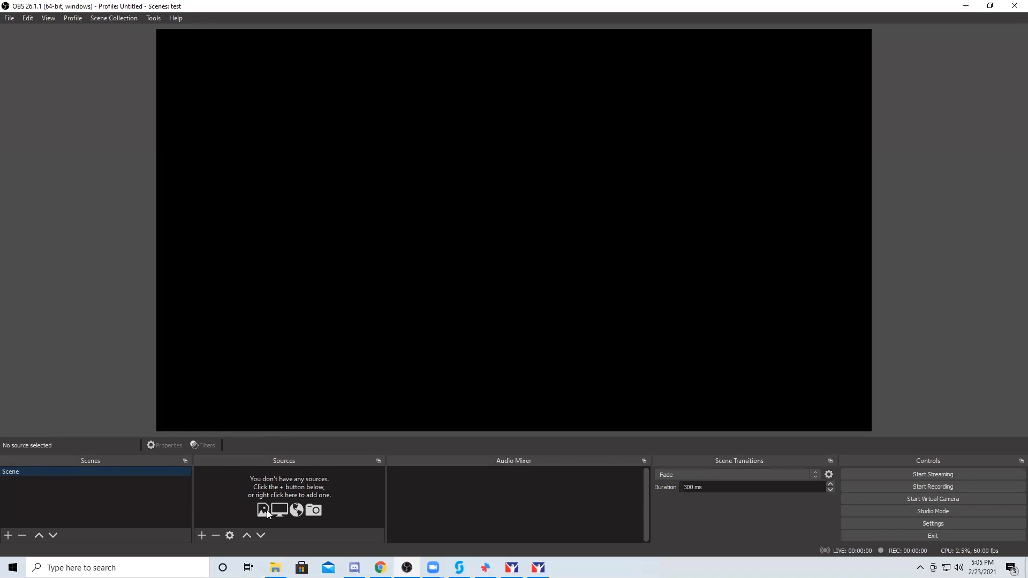
- Examine the source types that can be added and the available scene transition types, leaving both unchanged
{"action": "left_click", "coordinate": [202, 536]}
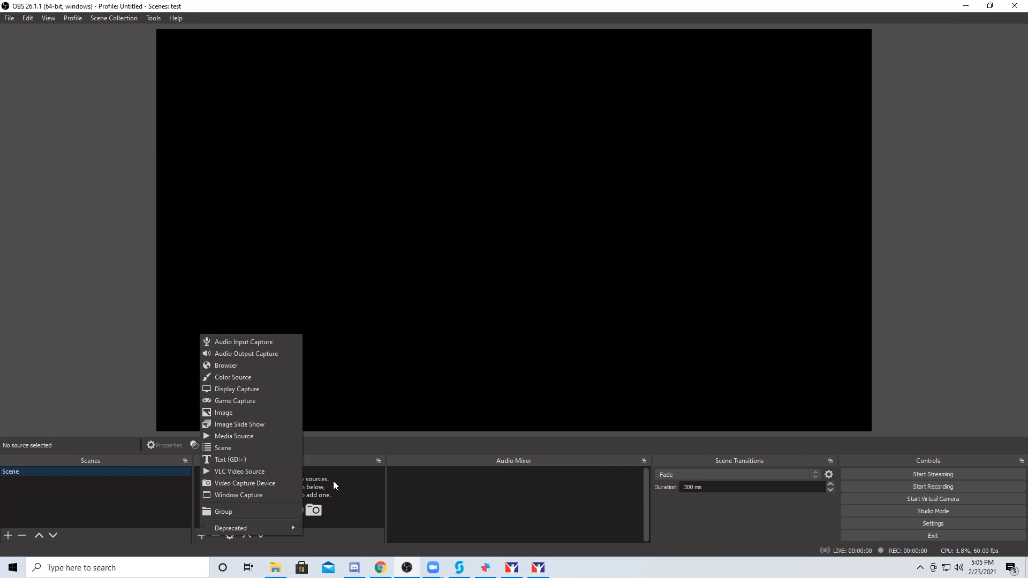
{"action": "left_click", "coordinate": [349, 458]}
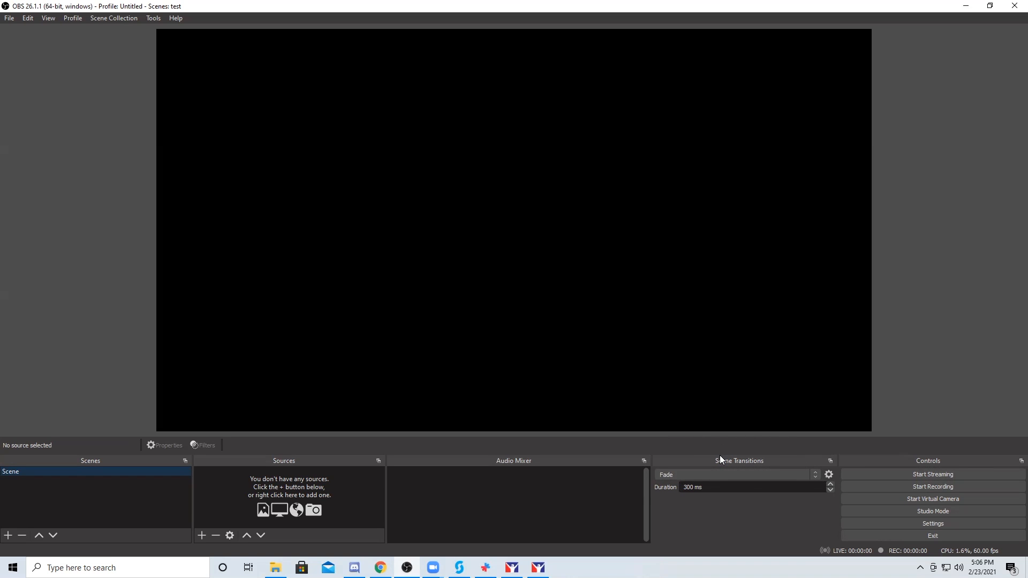
{"action": "left_click", "coordinate": [815, 475]}
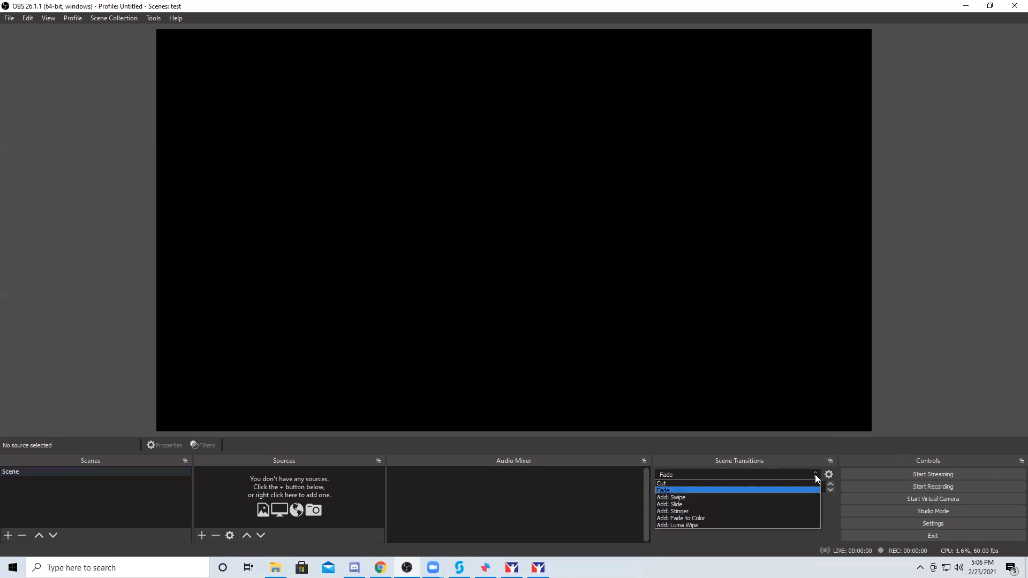
{"action": "left_click", "coordinate": [815, 474]}
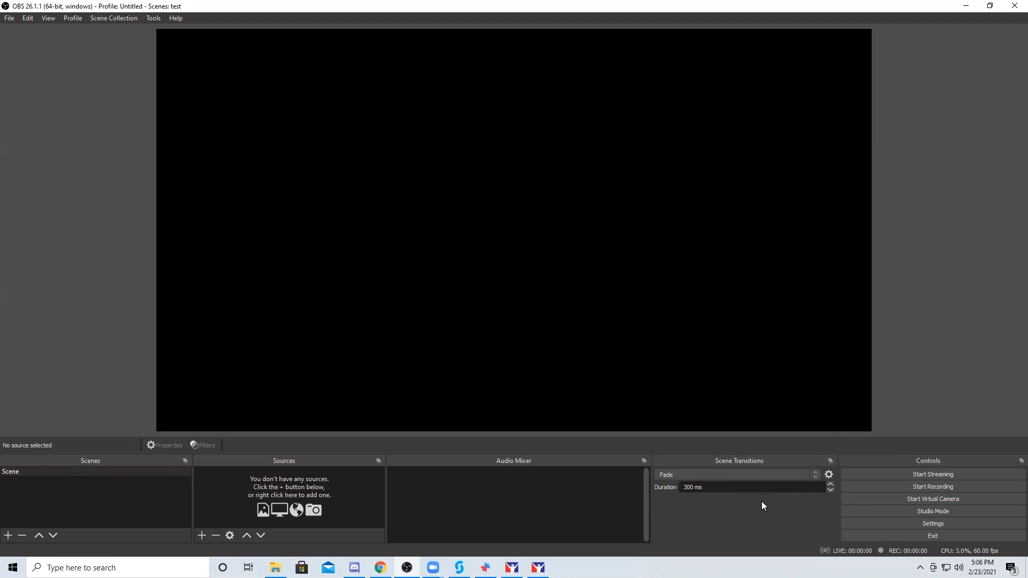
- Switch on Studio Mode to view its preview and program layout, and switch it off again
{"action": "left_click", "coordinate": [924, 512]}
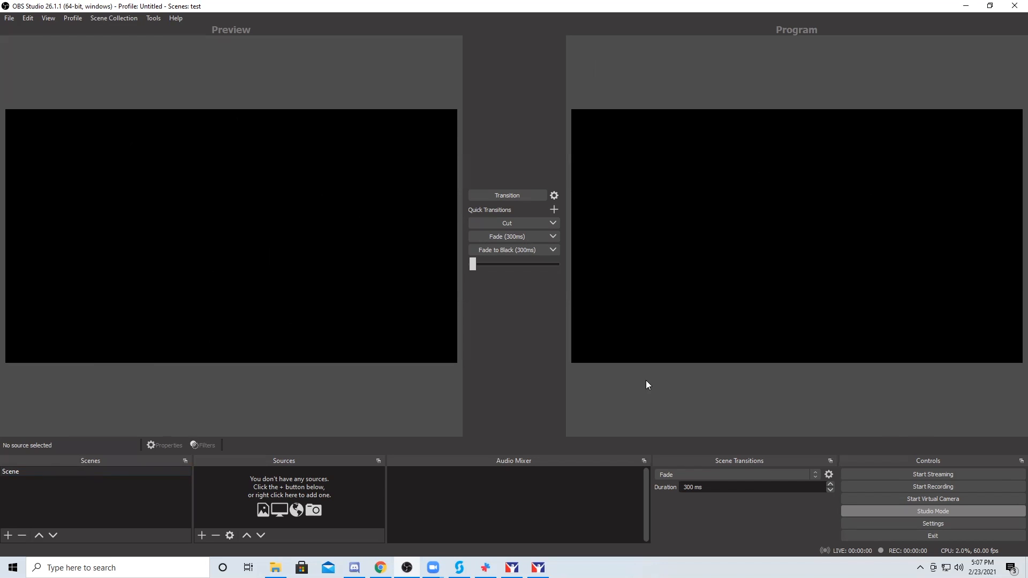
{"action": "left_click", "coordinate": [939, 510]}
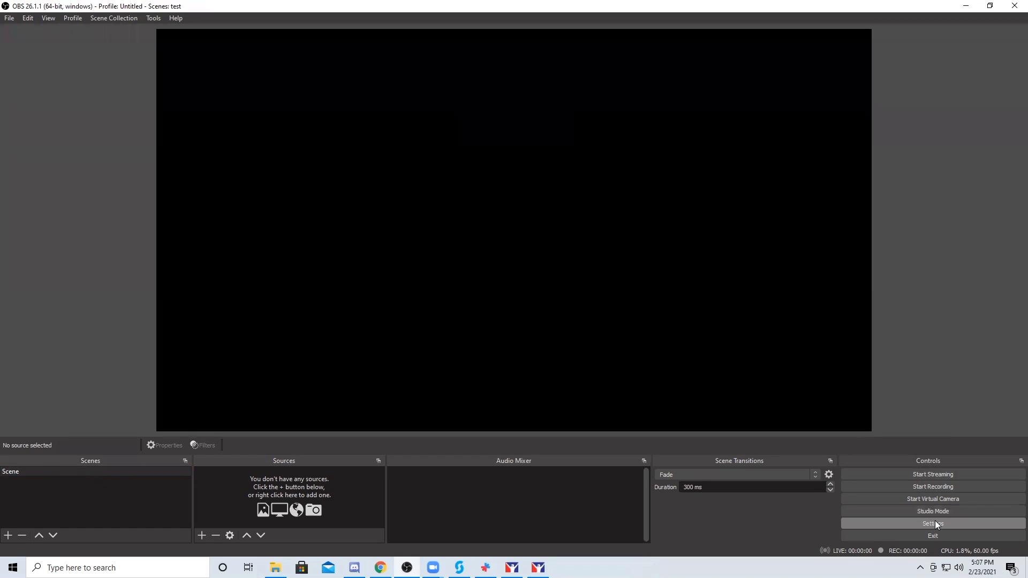
- Open the OBS settings and look through all of the general options
{"action": "left_click", "coordinate": [935, 522]}
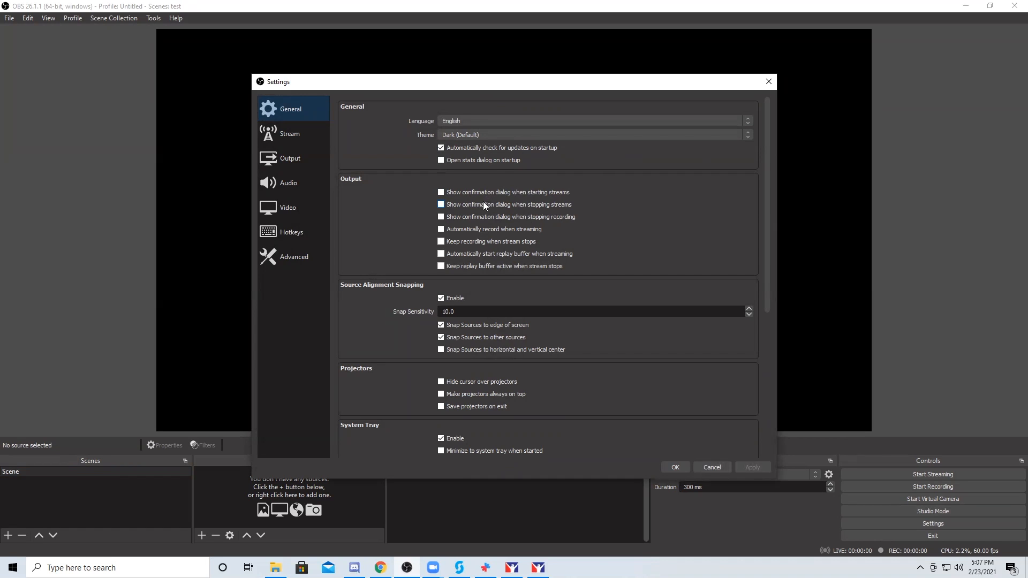
{"action": "scroll", "coordinate": [484, 206], "scroll_direction": "down", "scroll_amount": 1}
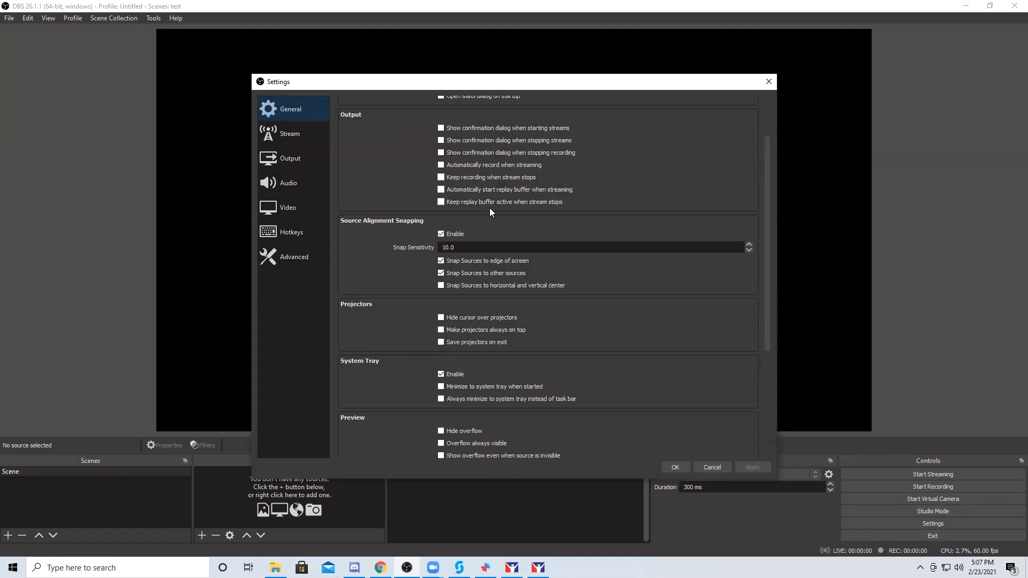
{"action": "scroll", "coordinate": [489, 209], "scroll_direction": "down", "scroll_amount": 1}
{"action": "scroll", "coordinate": [489, 209], "scroll_direction": "down", "scroll_amount": 1}
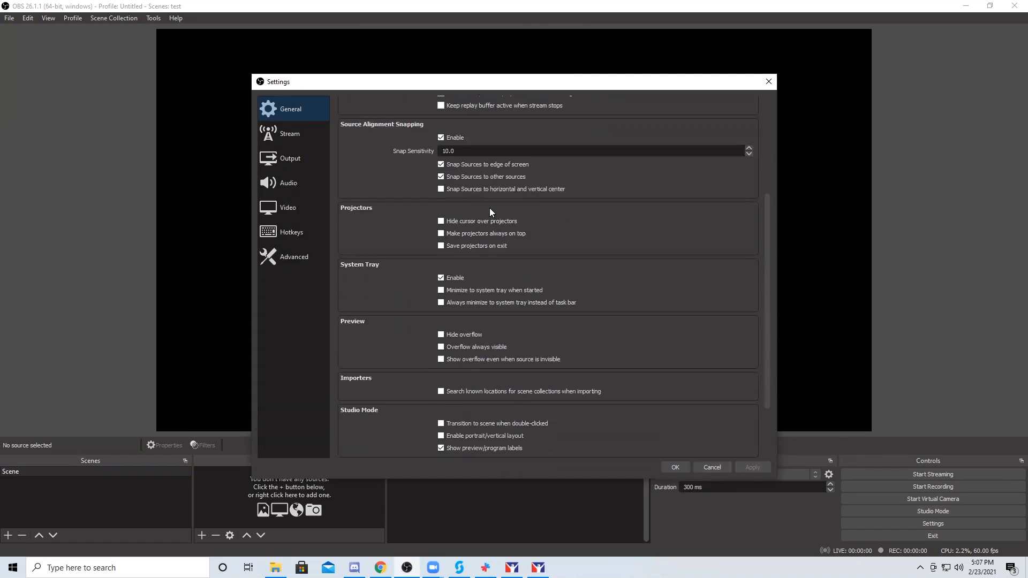
{"action": "scroll", "coordinate": [489, 210], "scroll_direction": "down", "scroll_amount": 1}
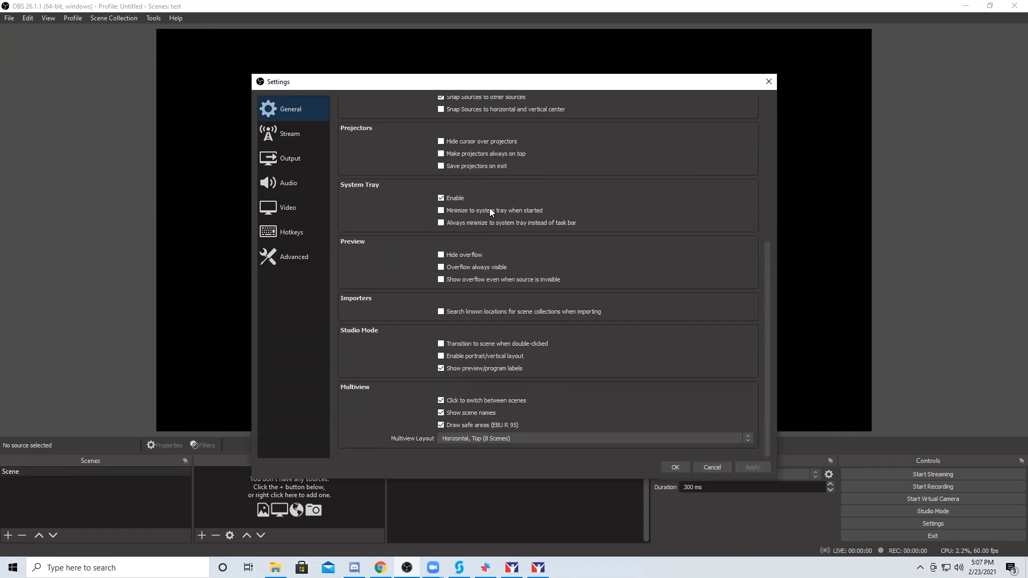
- Examine the streaming services and servers offered in the stream settings, keeping Twitch and the automatic server
{"action": "left_click", "coordinate": [290, 133]}
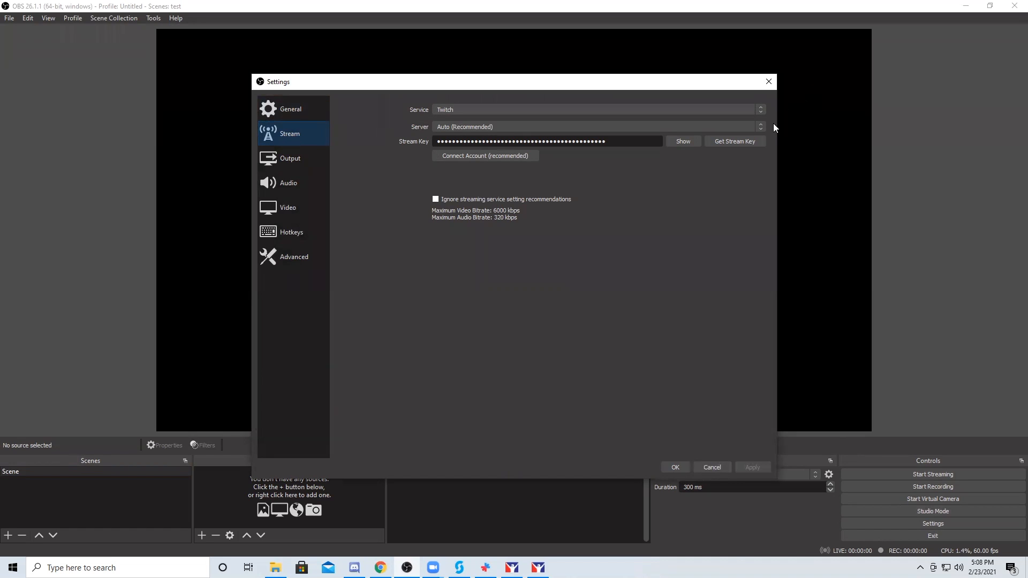
{"action": "left_click", "coordinate": [761, 110]}
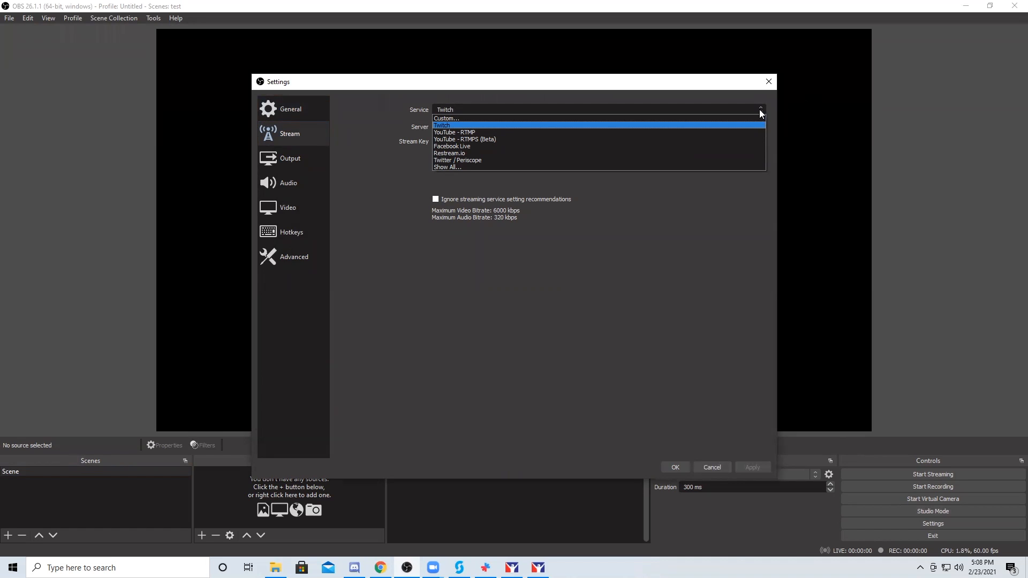
{"action": "left_click", "coordinate": [736, 106]}
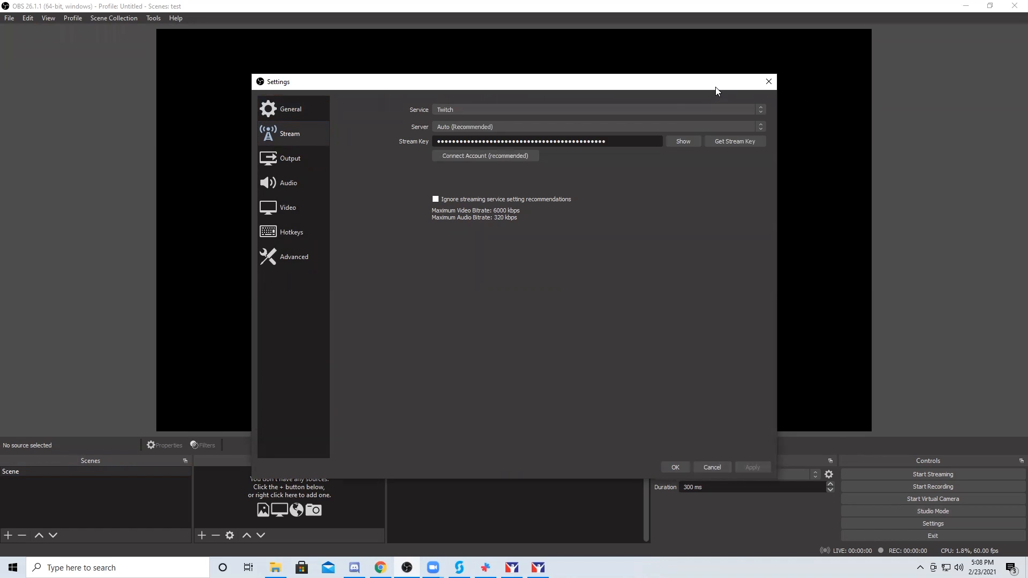
{"action": "left_click", "coordinate": [535, 128]}
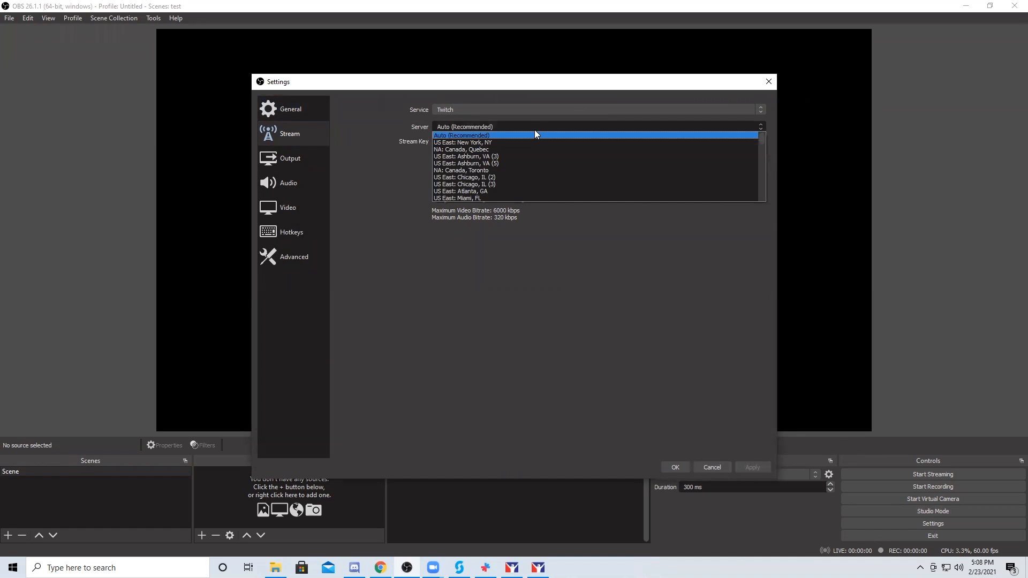
{"action": "left_click", "coordinate": [394, 113]}
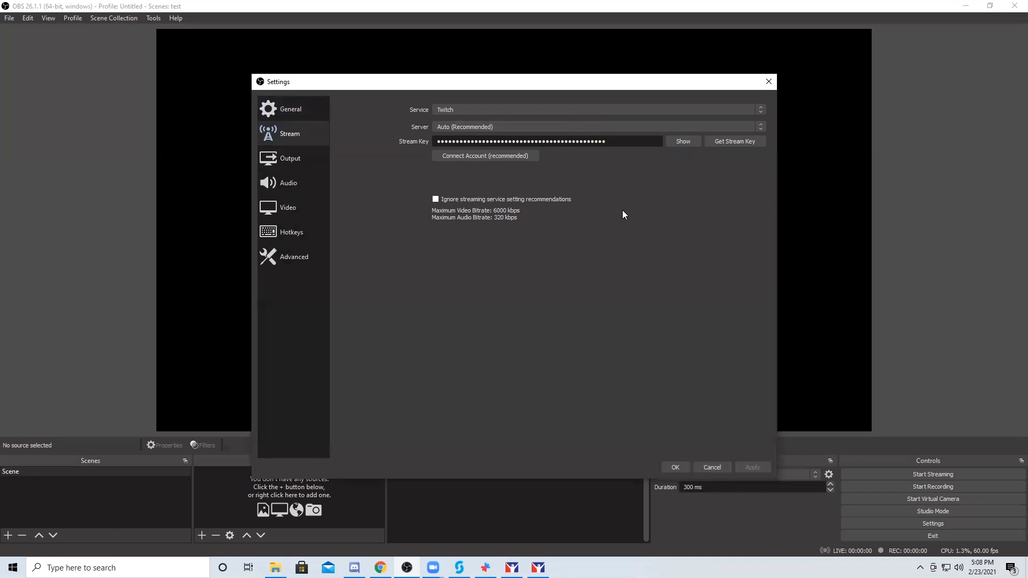
- Examine the output settings, including the streaming encoder and the recording format and encoder choices, without changing them
{"action": "left_click", "coordinate": [281, 159]}
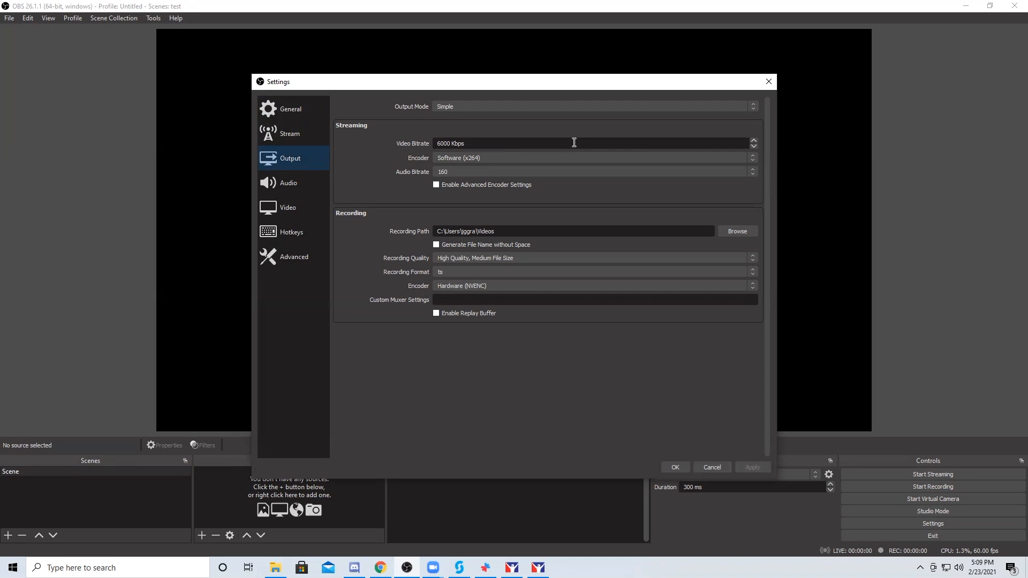
{"action": "left_click", "coordinate": [756, 156]}
{"action": "left_click", "coordinate": [755, 156]}
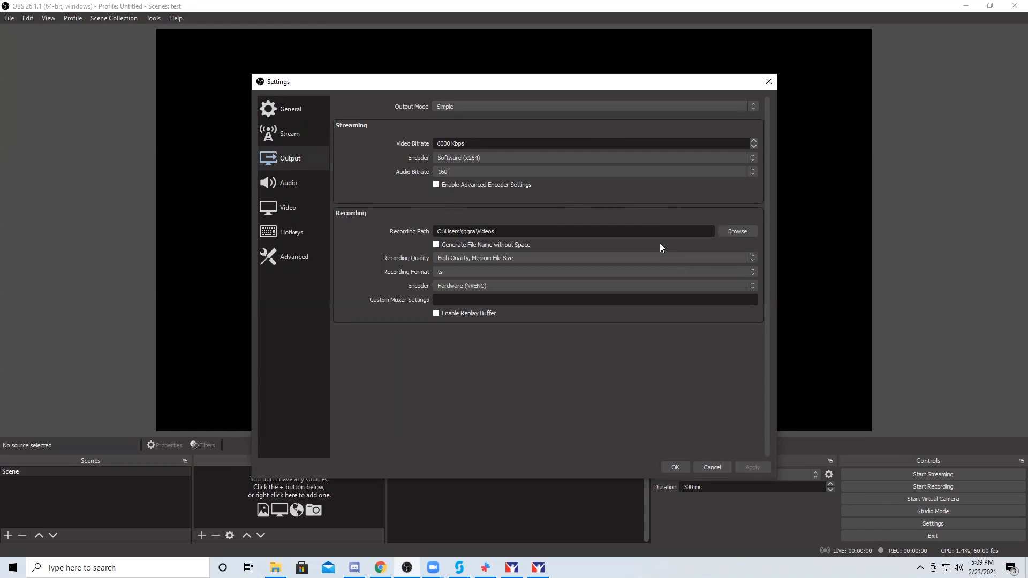
{"action": "left_click", "coordinate": [752, 271]}
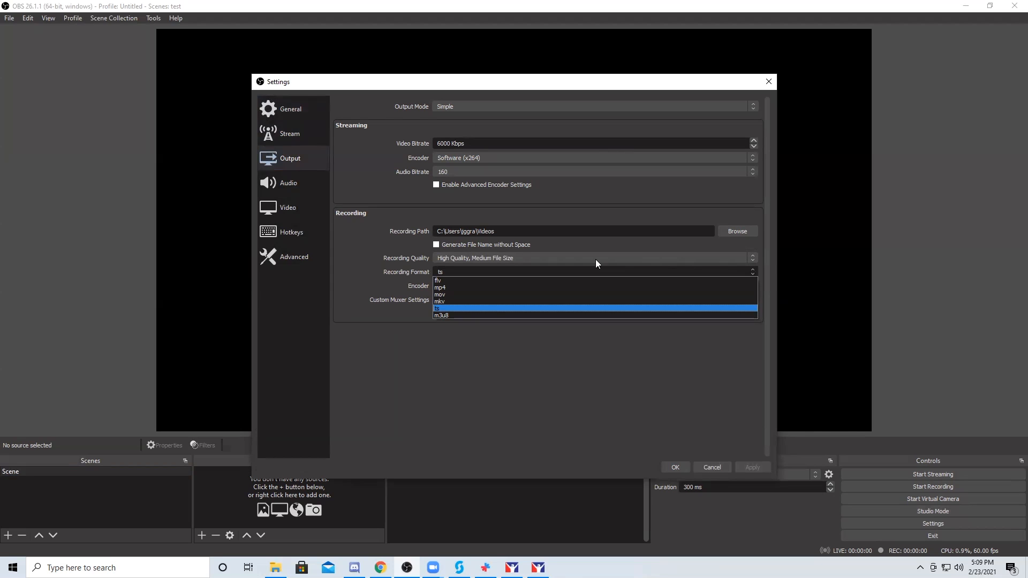
{"action": "left_click", "coordinate": [373, 246]}
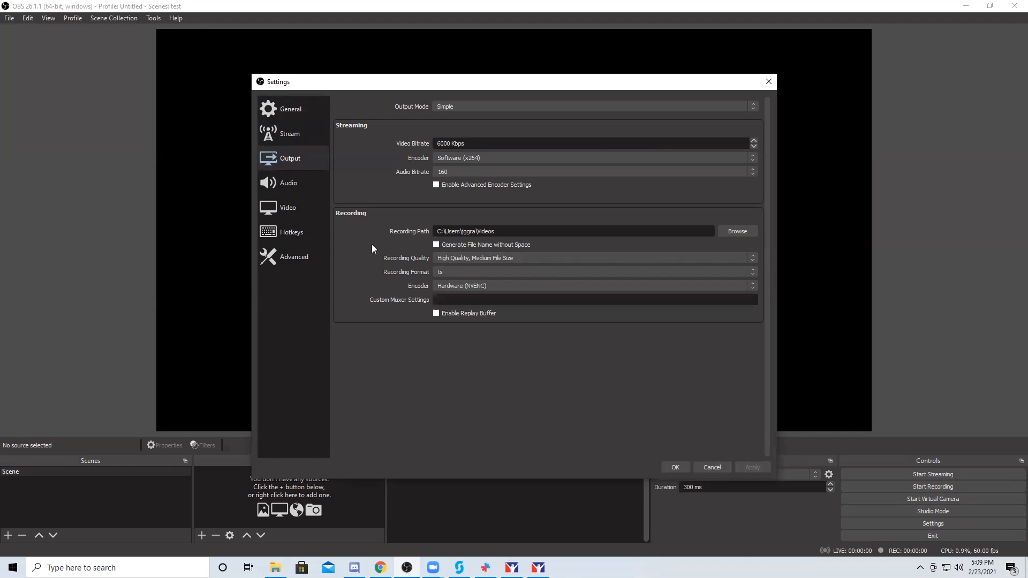
{"action": "left_click", "coordinate": [584, 286]}
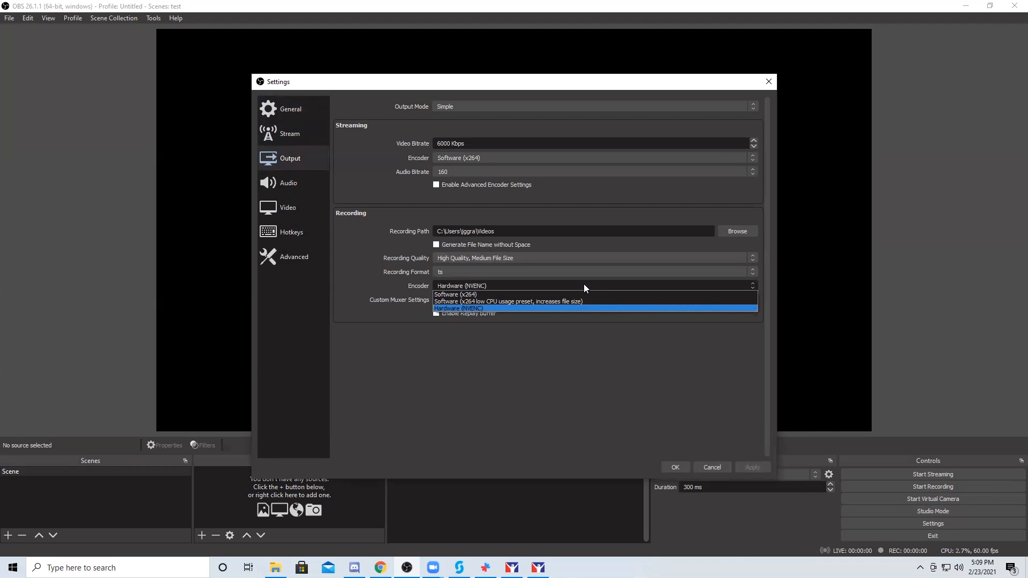
{"action": "left_click", "coordinate": [356, 262]}
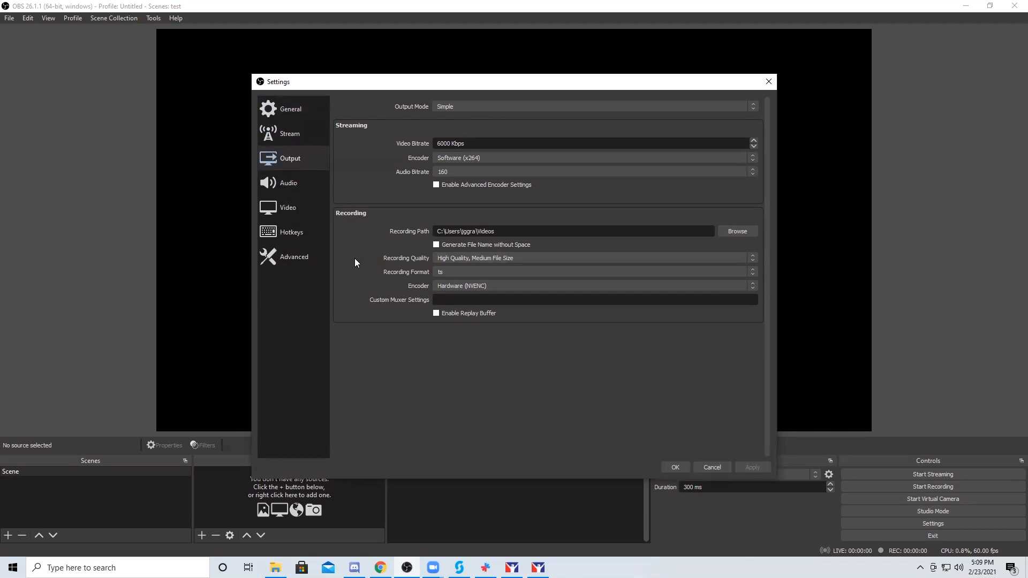
- Examine the audio settings, including the channel options and the devices offered for desktop audio and mic/auxiliary audio
{"action": "left_click", "coordinate": [279, 182]}
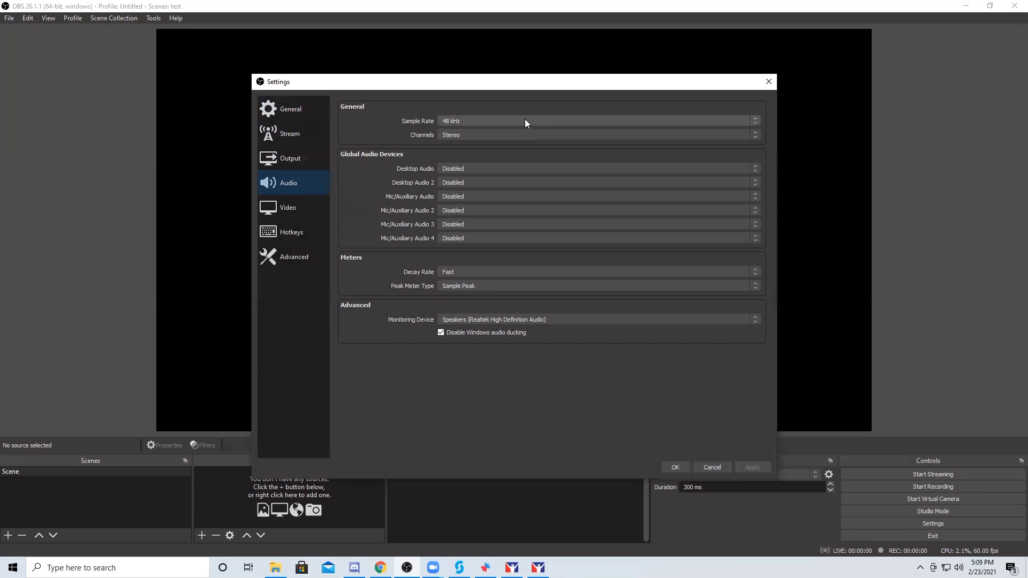
{"action": "left_click", "coordinate": [518, 136]}
{"action": "left_click", "coordinate": [519, 135]}
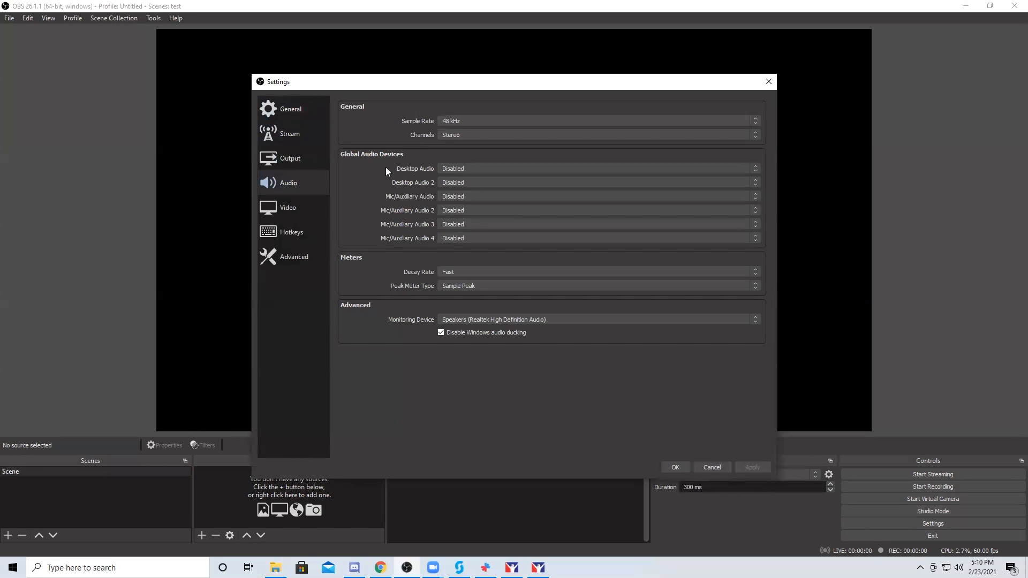
{"action": "left_click", "coordinate": [509, 170]}
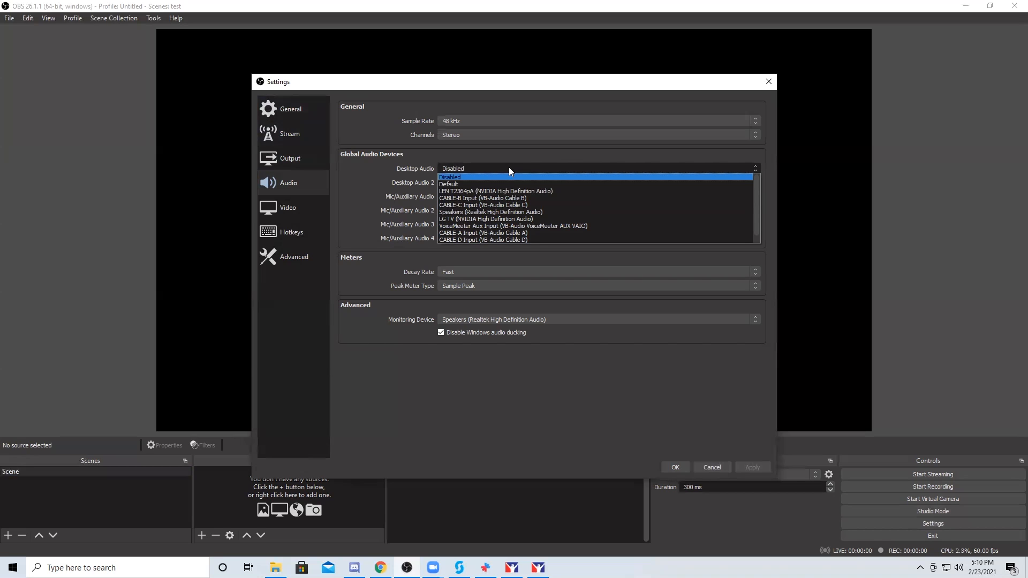
{"action": "left_click", "coordinate": [509, 167]}
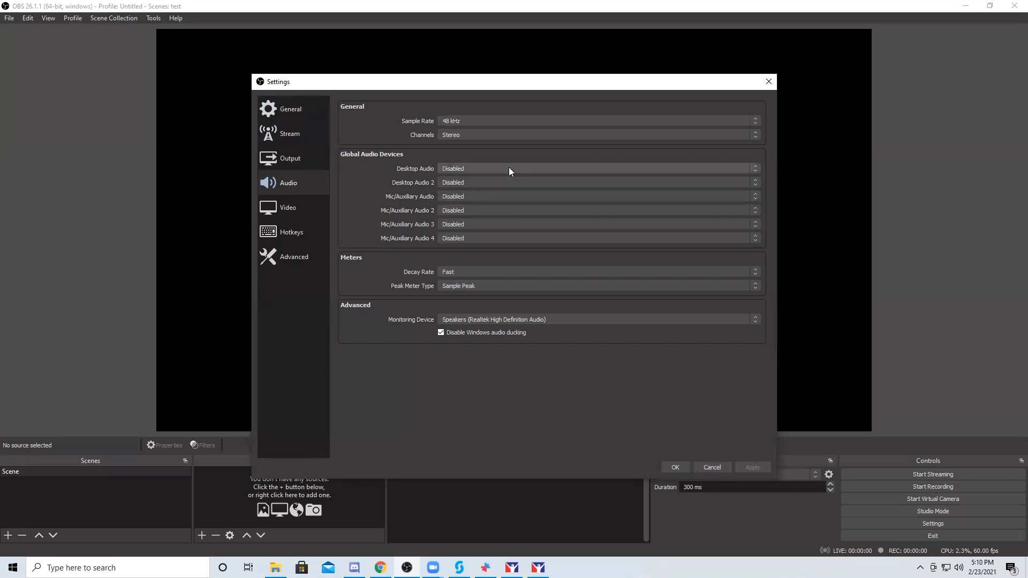
{"action": "left_click", "coordinate": [461, 197]}
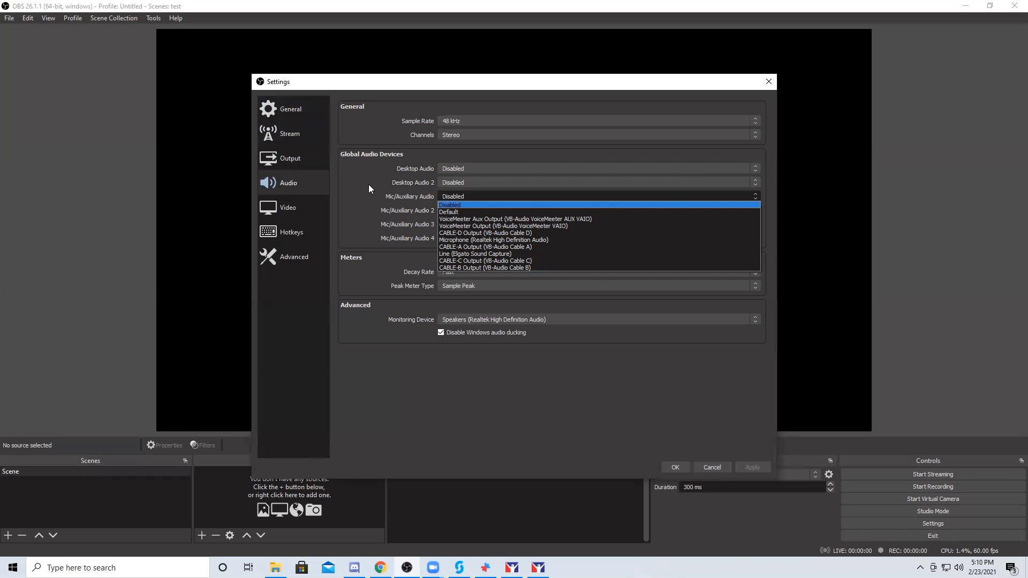
{"action": "key", "text": "Escape"}
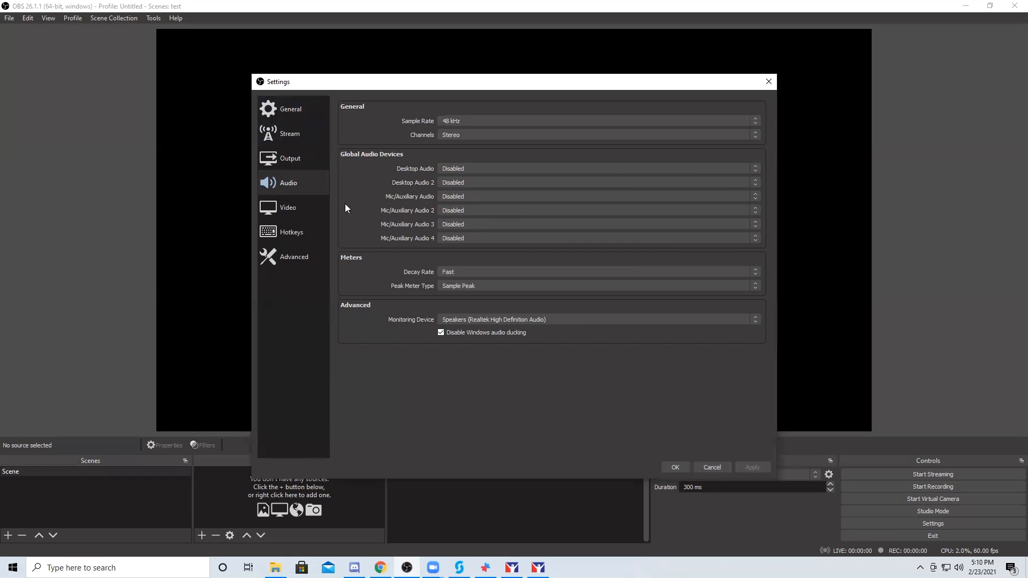
- Look through the video, hotkey and advanced settings
{"action": "left_click", "coordinate": [266, 212]}
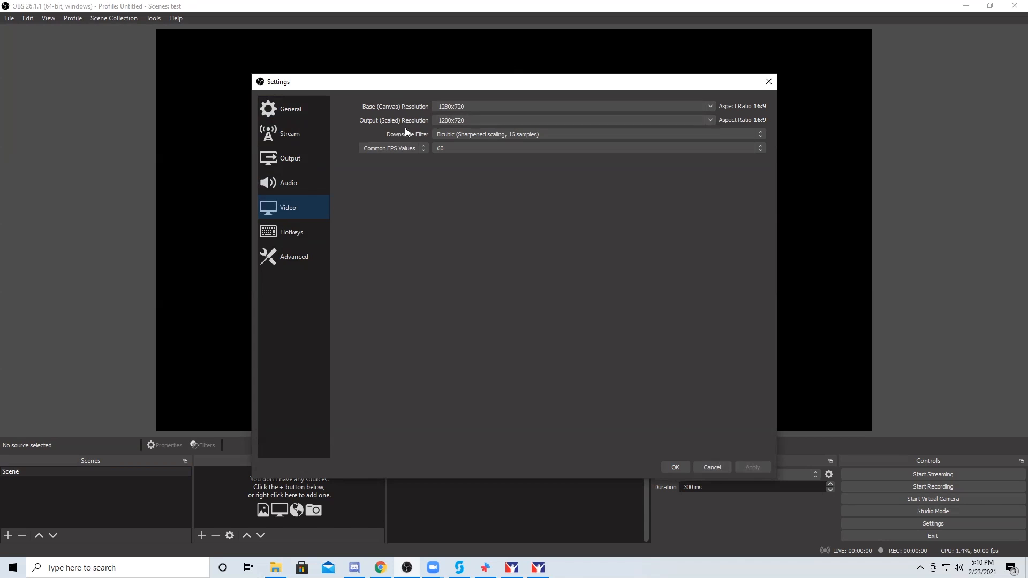
{"action": "left_click", "coordinate": [296, 234]}
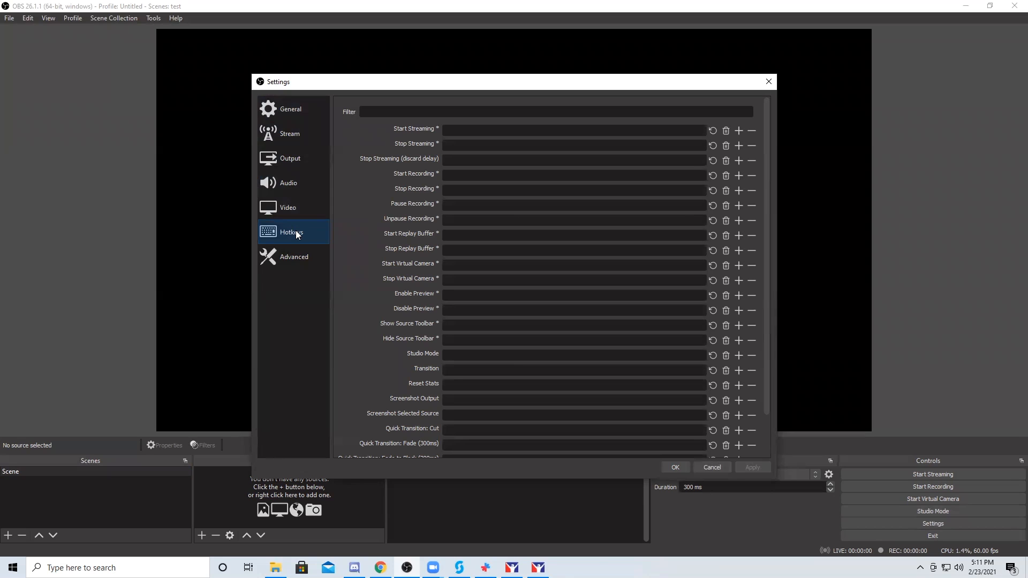
{"action": "left_click", "coordinate": [294, 258]}
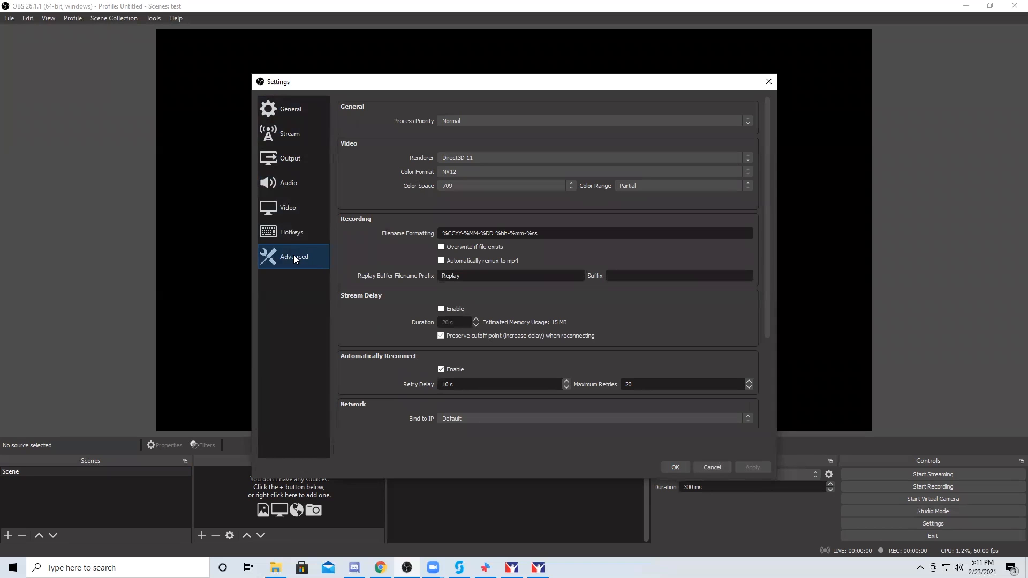
- Review the stream, output, audio and video settings once more, and close the settings
{"action": "left_click", "coordinate": [269, 131]}
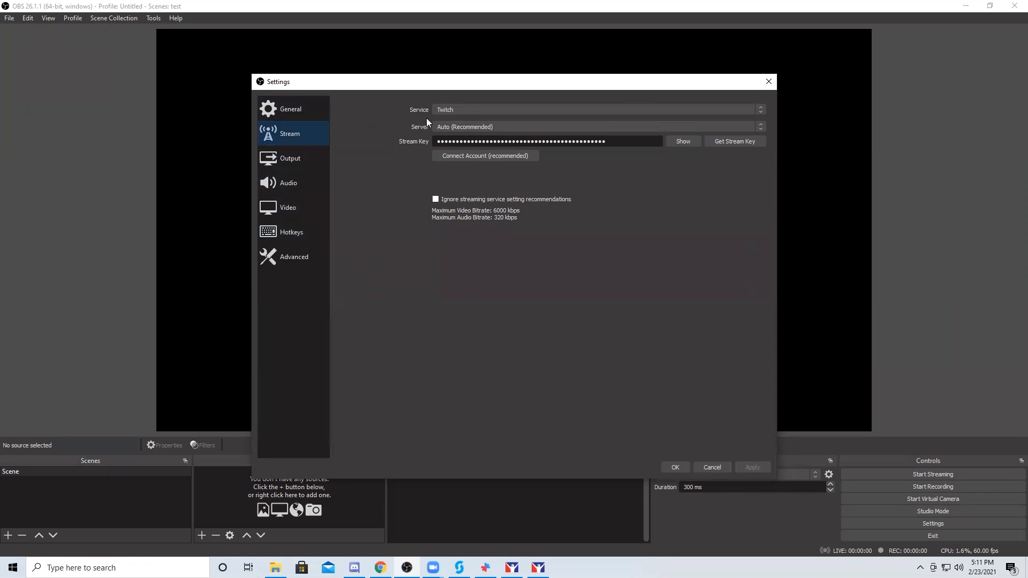
{"action": "left_click", "coordinate": [294, 158]}
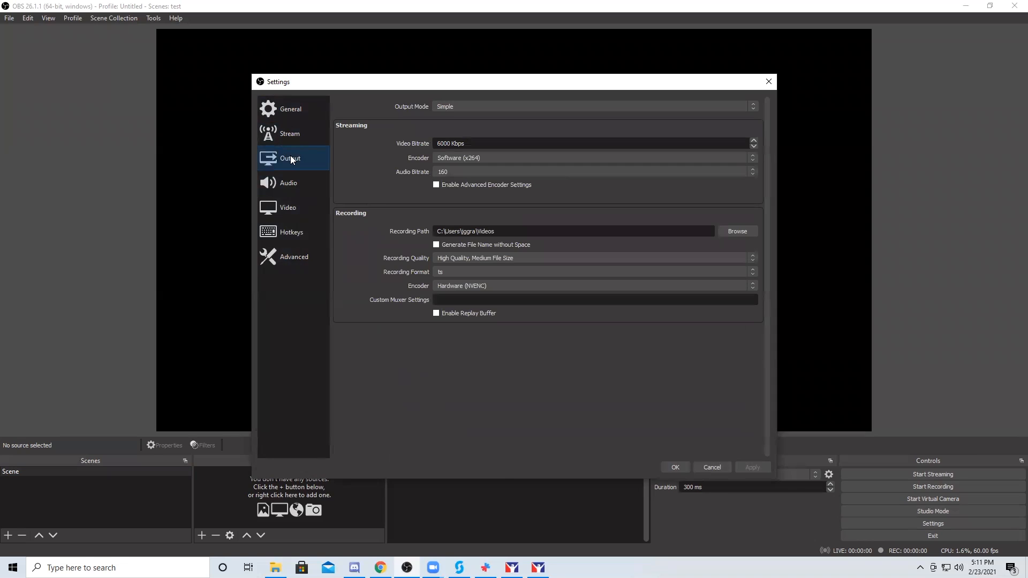
{"action": "left_click", "coordinate": [292, 184]}
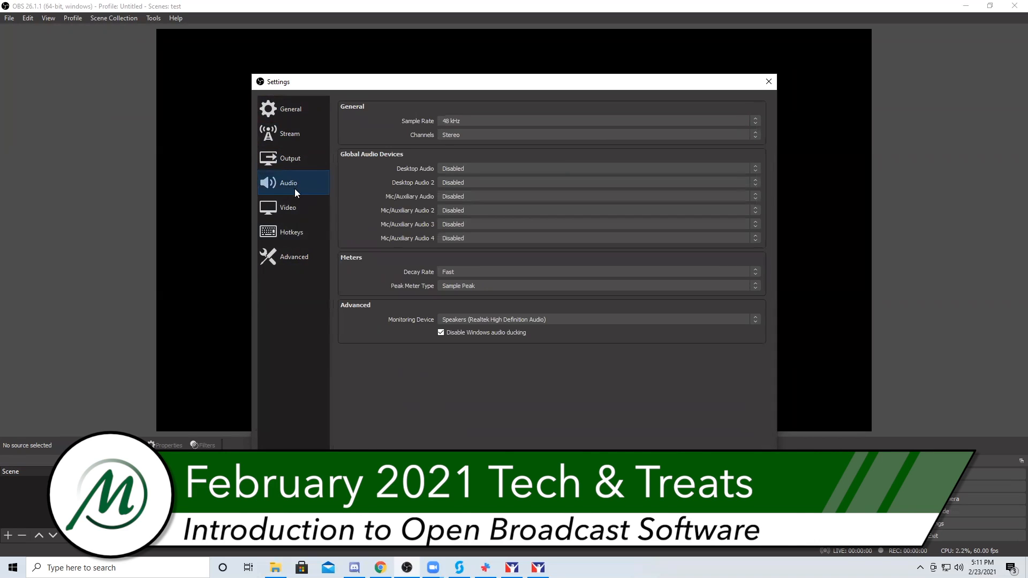
{"action": "left_click", "coordinate": [296, 206]}
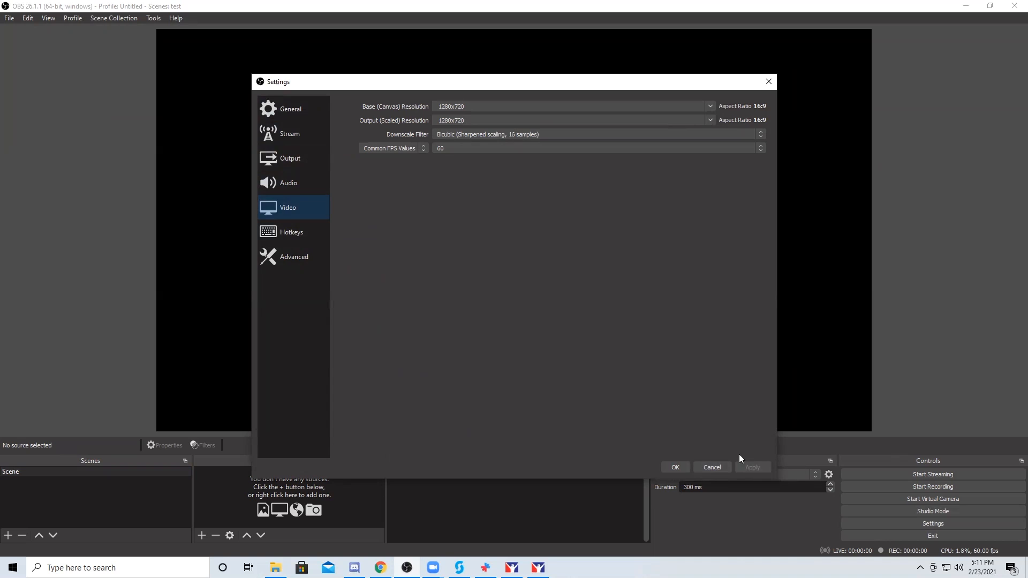
{"action": "left_click", "coordinate": [676, 464]}
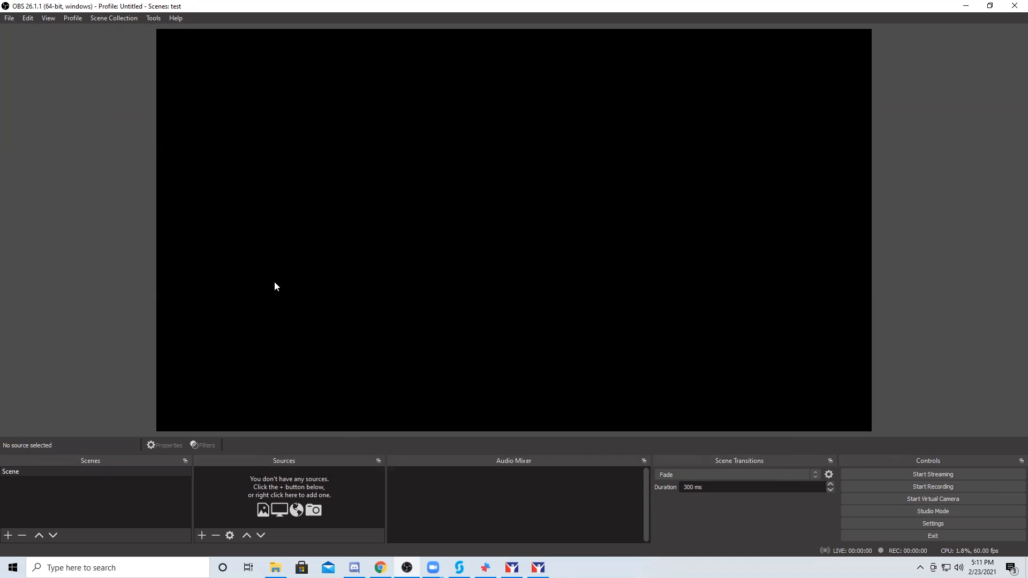
- Examine the scene collection options and the prompt for a new collection, keeping the test collection active
{"action": "left_click", "coordinate": [103, 18]}
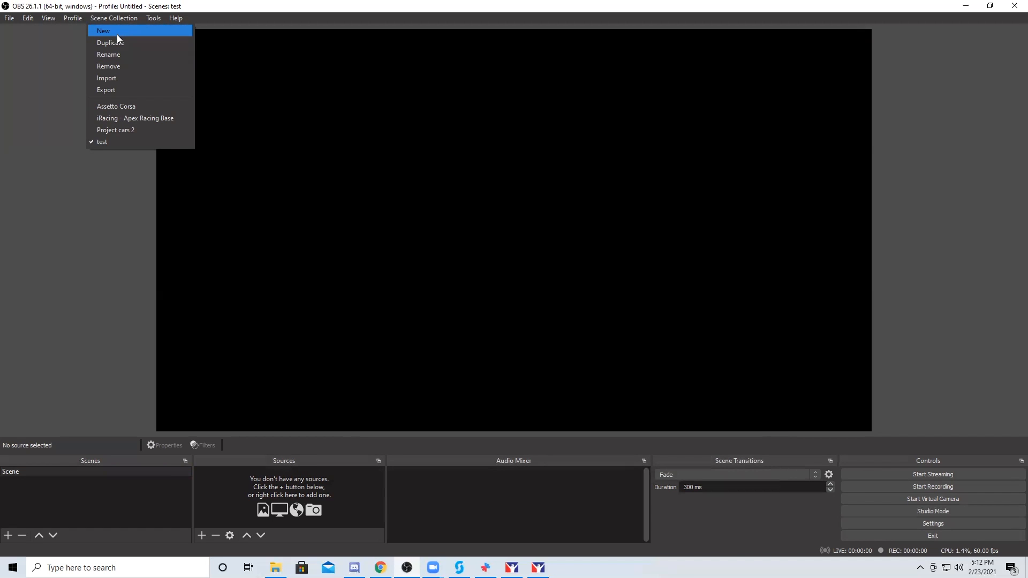
{"action": "left_click", "coordinate": [123, 143]}
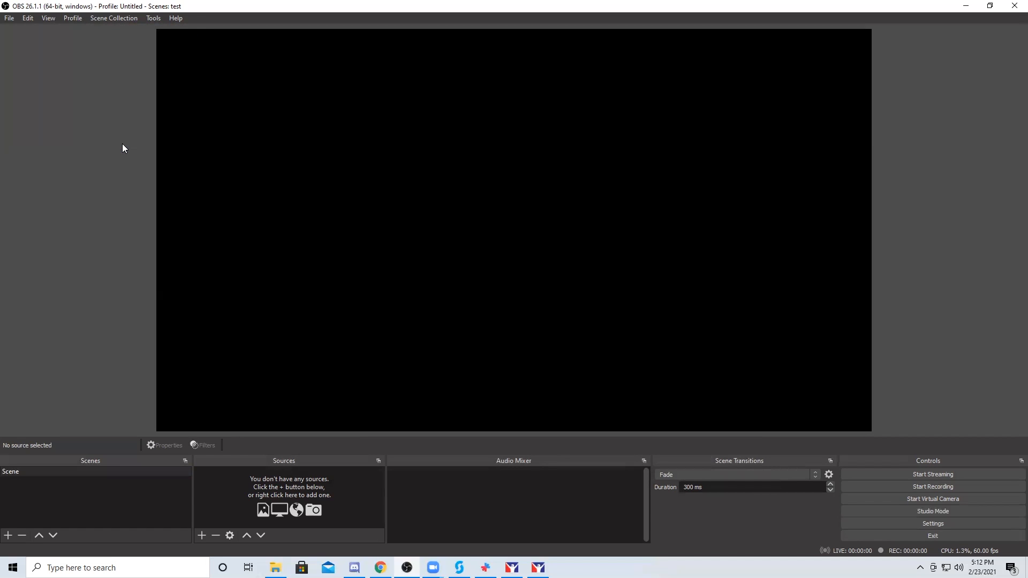
{"action": "left_click", "coordinate": [128, 16]}
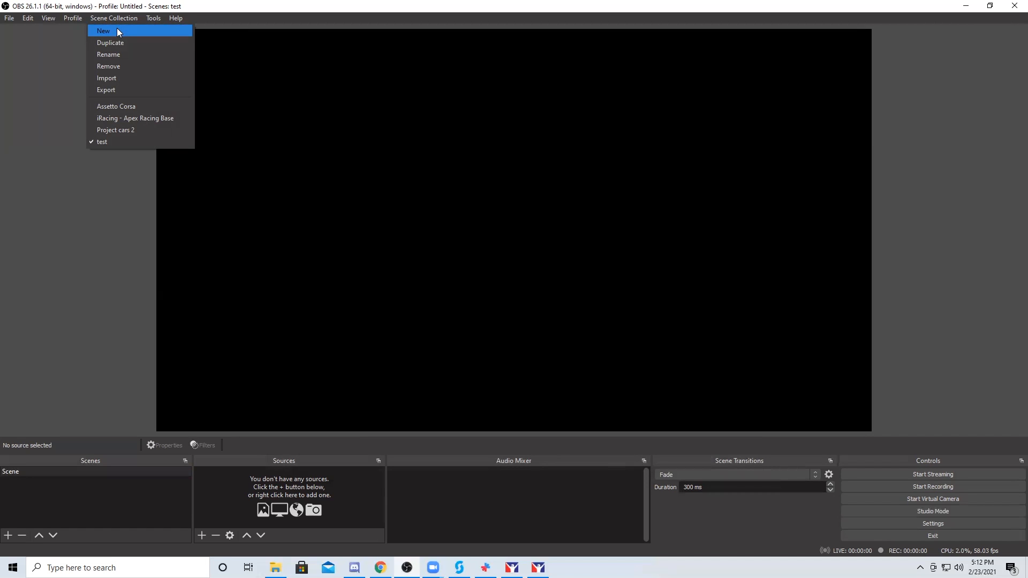
{"action": "left_click", "coordinate": [117, 31]}
{"action": "left_click", "coordinate": [530, 300]}
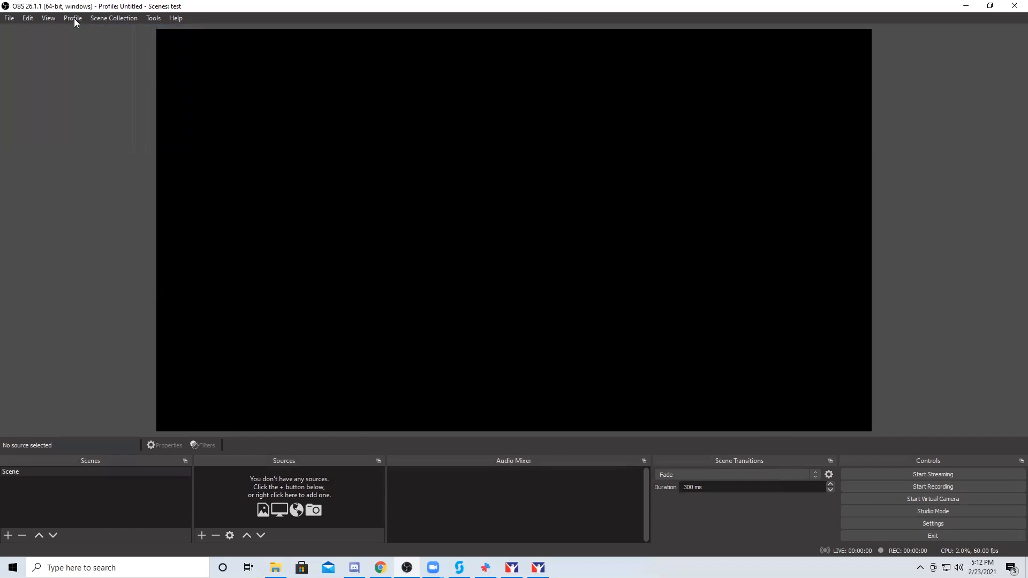
{"action": "left_click", "coordinate": [116, 19]}
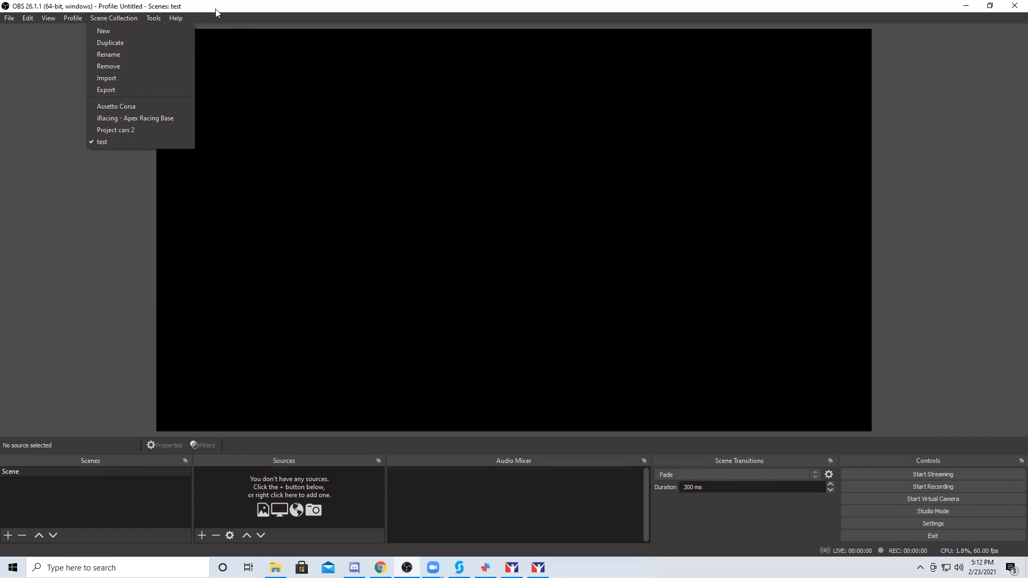
{"action": "left_click", "coordinate": [36, 141]}
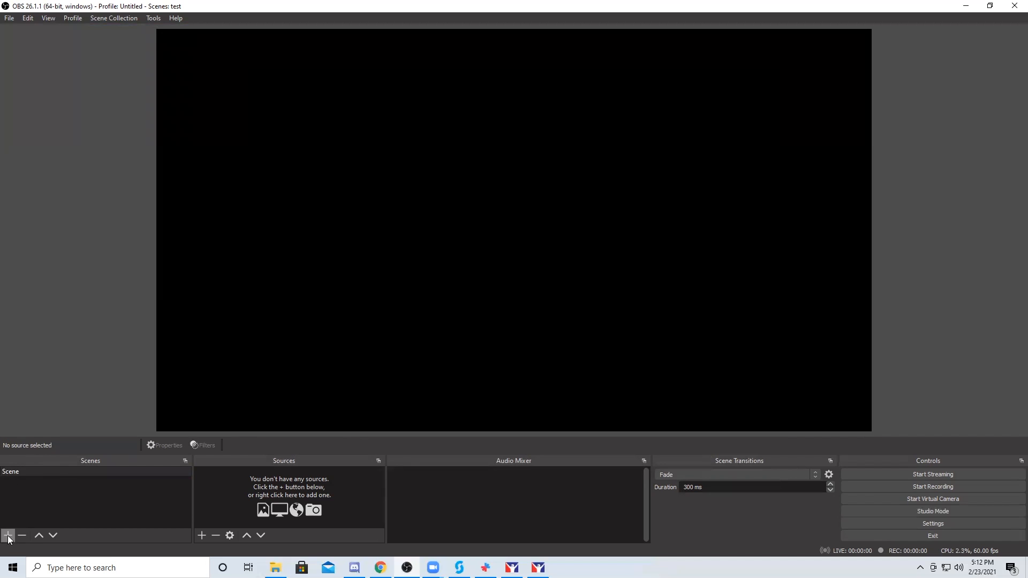
- Bring up the prompt for adding a scene and cancel it, and try to remove the only scene
{"action": "left_click", "coordinate": [35, 471]}
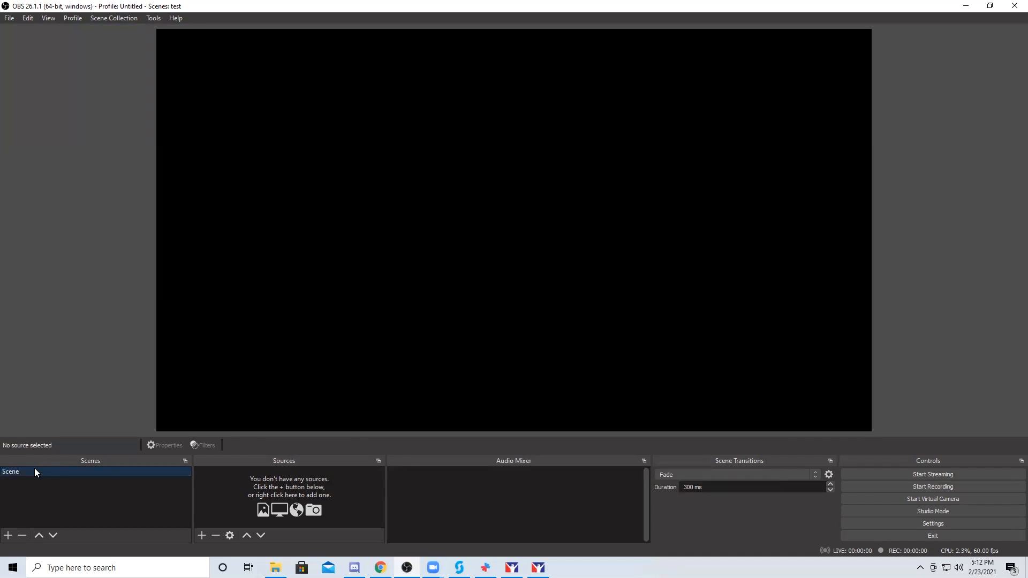
{"action": "left_click", "coordinate": [8, 535]}
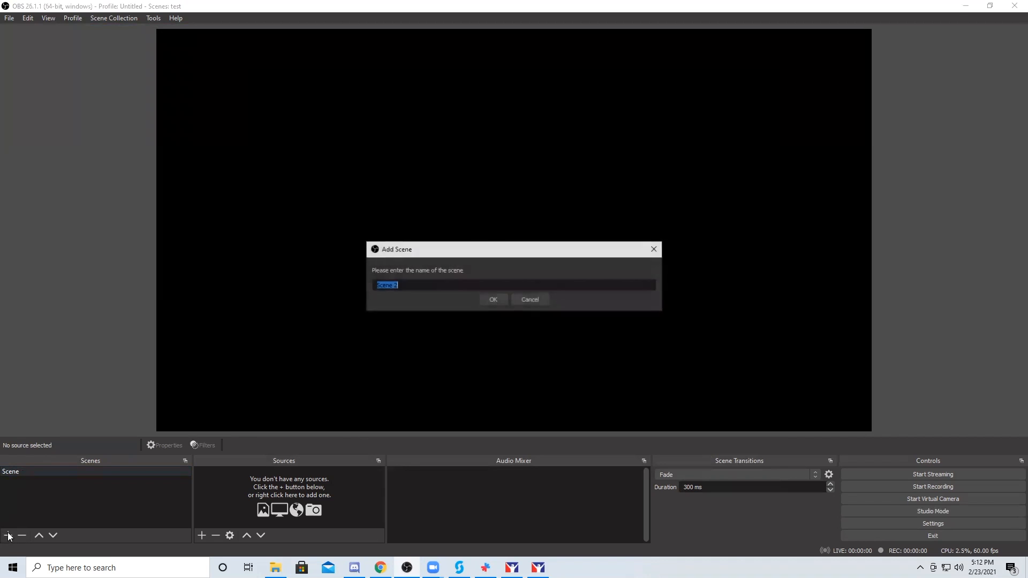
{"action": "left_click", "coordinate": [514, 300]}
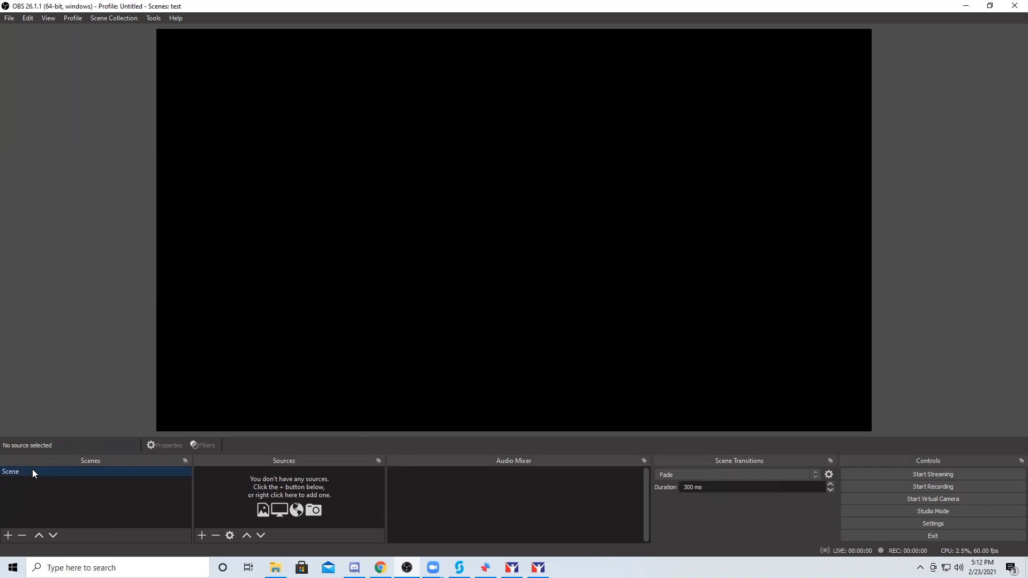
{"action": "left_click", "coordinate": [22, 536]}
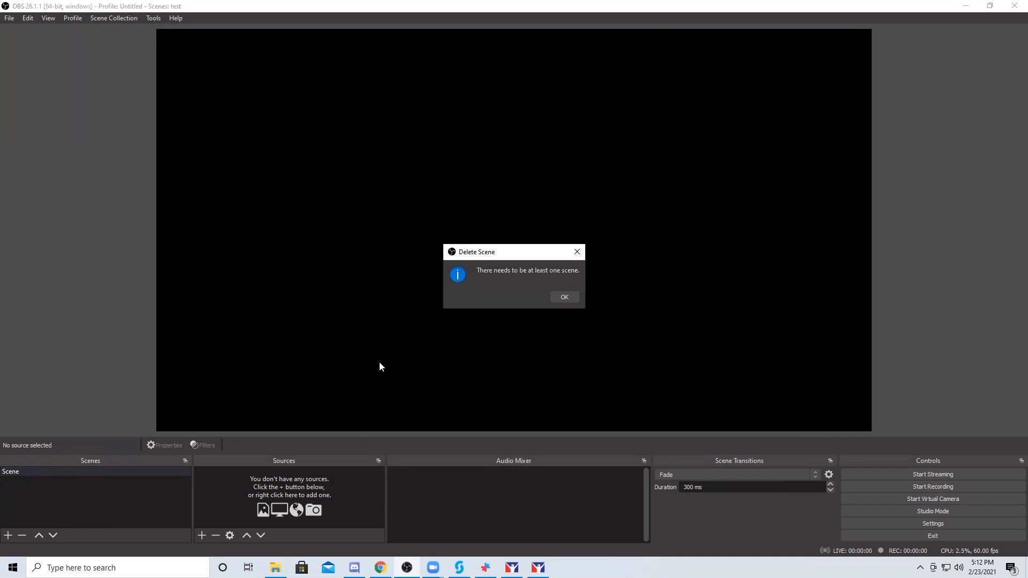
{"action": "left_click", "coordinate": [563, 298]}
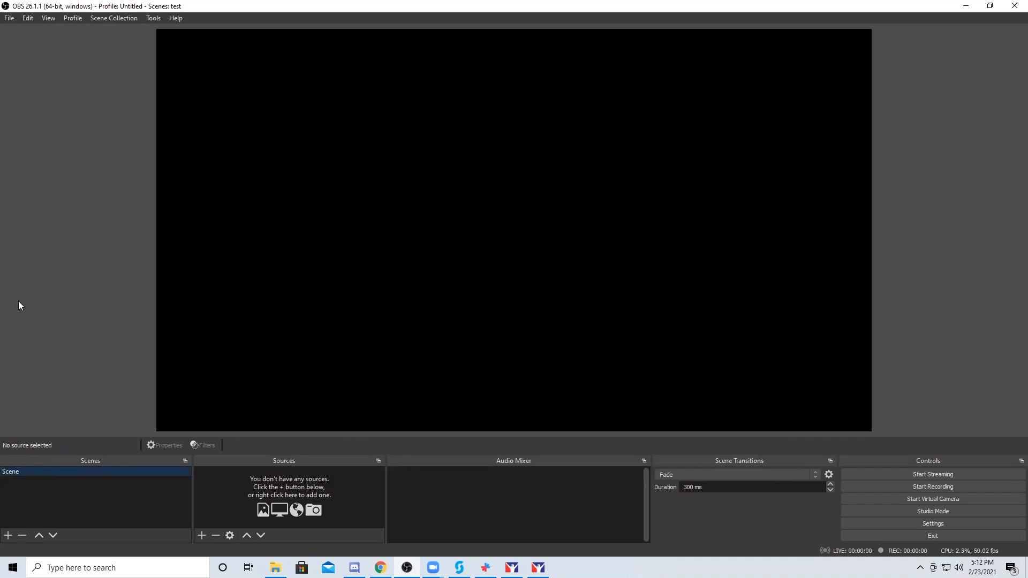
- Rename the existing scene as Full Screen
{"action": "right_click", "coordinate": [144, 471]}
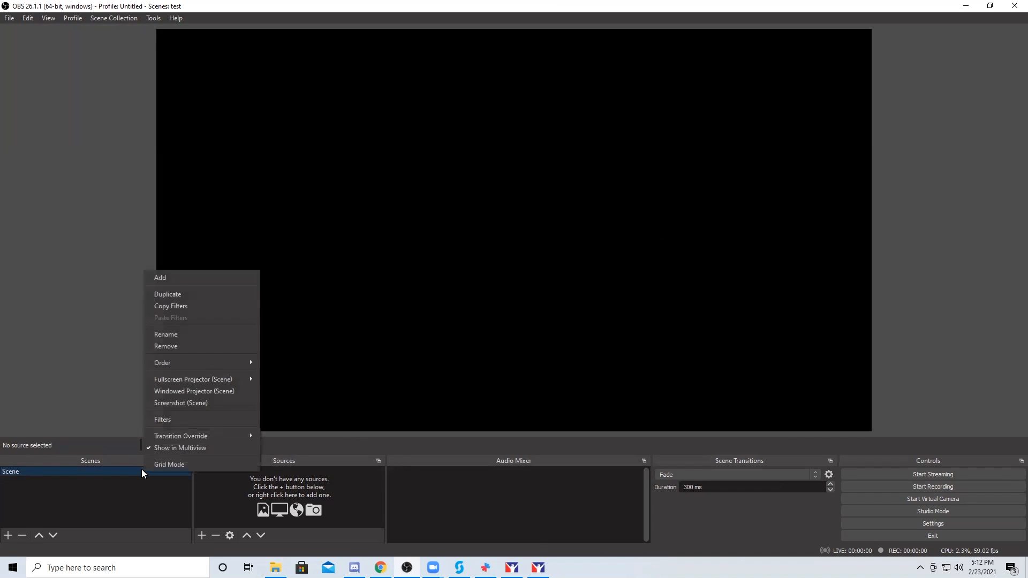
{"action": "left_click", "coordinate": [187, 336]}
{"action": "type", "text": "Full Scr"}
{"action": "type", "text": "een"}
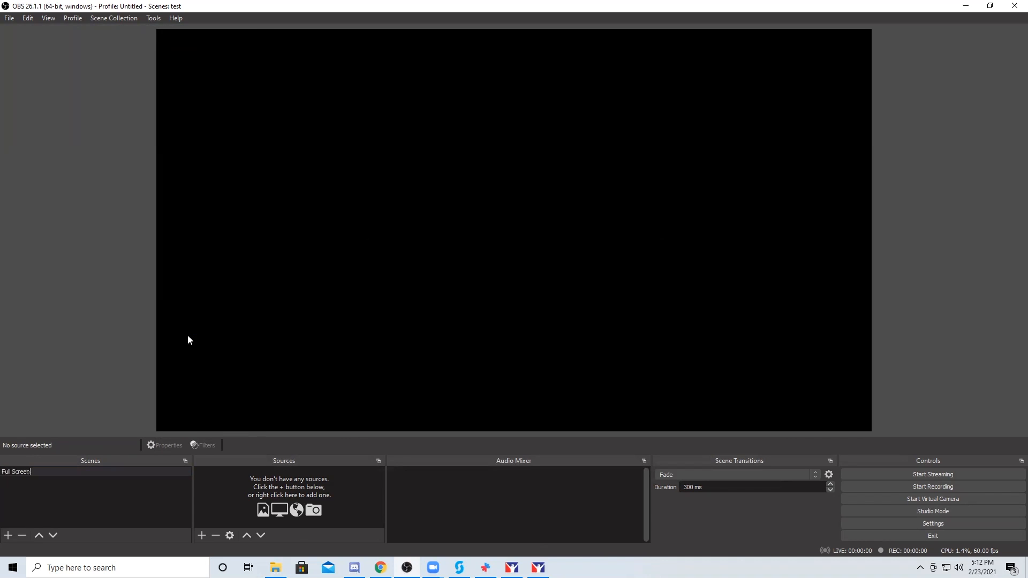
{"action": "key", "text": "Return"}
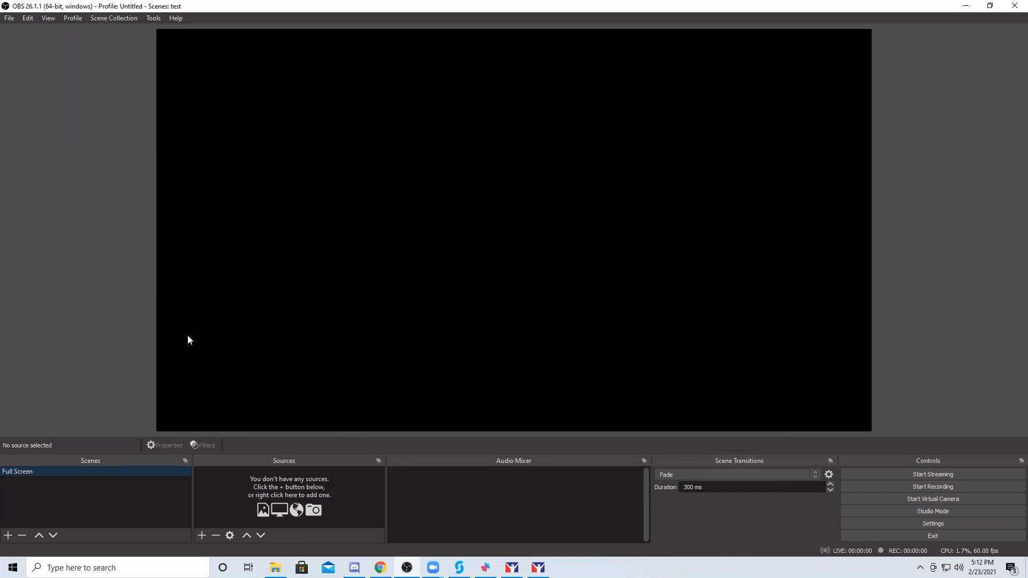
- Add a new image source named "APex Intro" to the Full Screen scene
{"action": "left_click", "coordinate": [201, 536]}
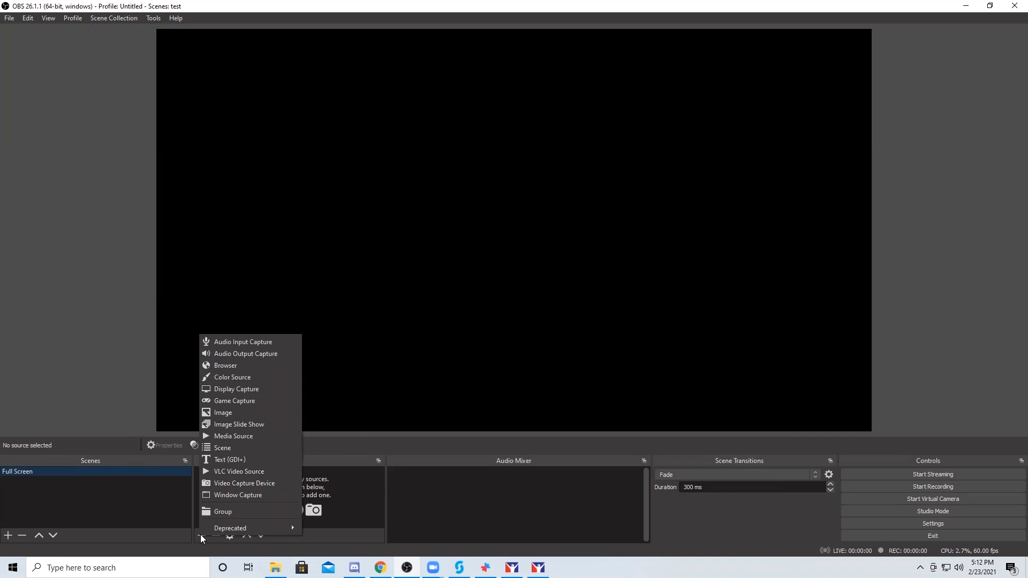
{"action": "left_click", "coordinate": [239, 413]}
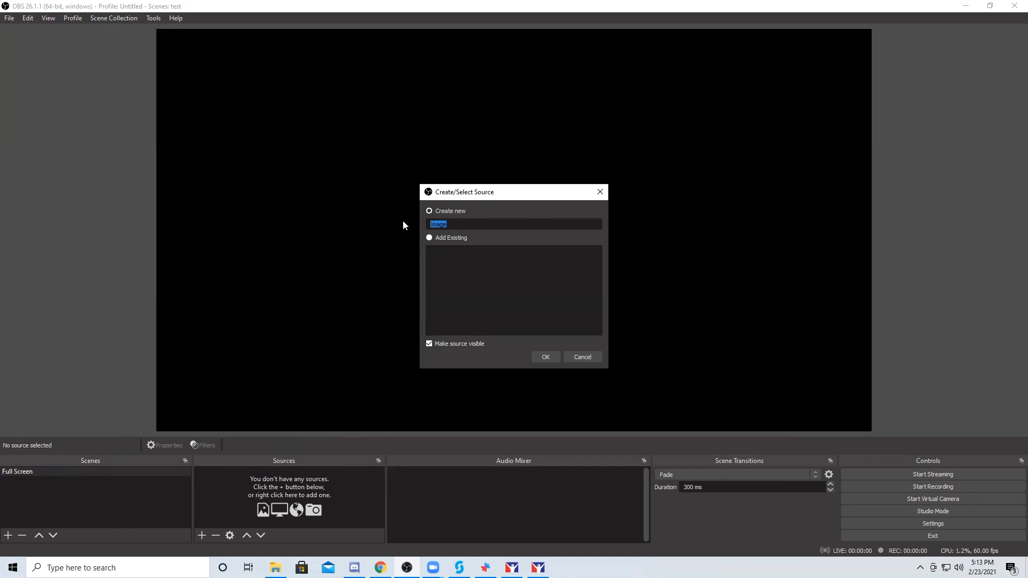
{"action": "type", "text": "A"}
{"action": "key", "text": "BackSpace"}
{"action": "key", "text": "BackSpace"}
{"action": "key", "text": "BackSpace"}
{"action": "type", "text": "APex Intro"}
{"action": "key", "text": "Return"}
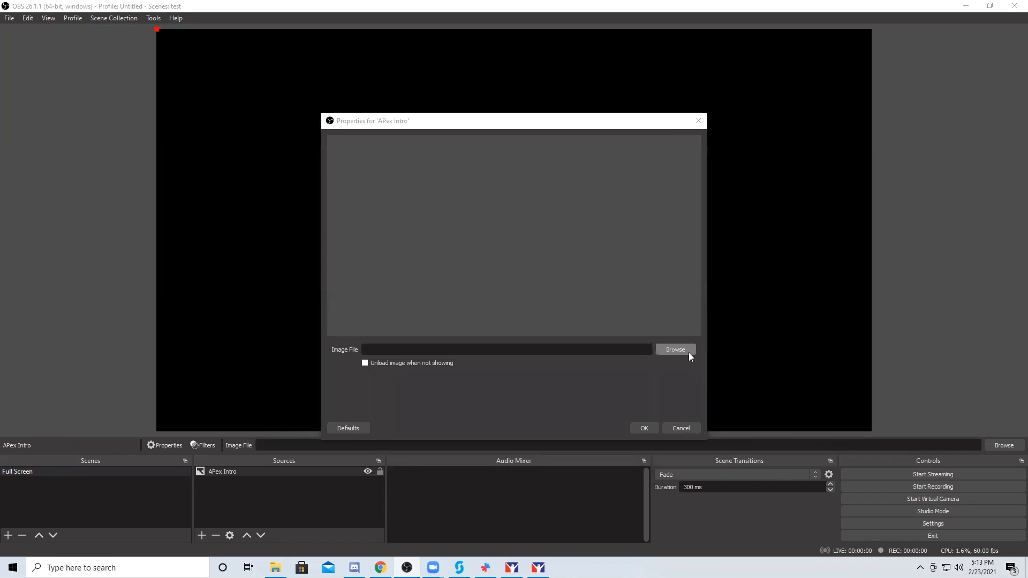
- Browse the LaCie (E:) drive for the source's image file, and set the file filter to All Files (*.*)
{"action": "left_click", "coordinate": [690, 354]}
{"action": "left_click", "coordinate": [356, 333]}
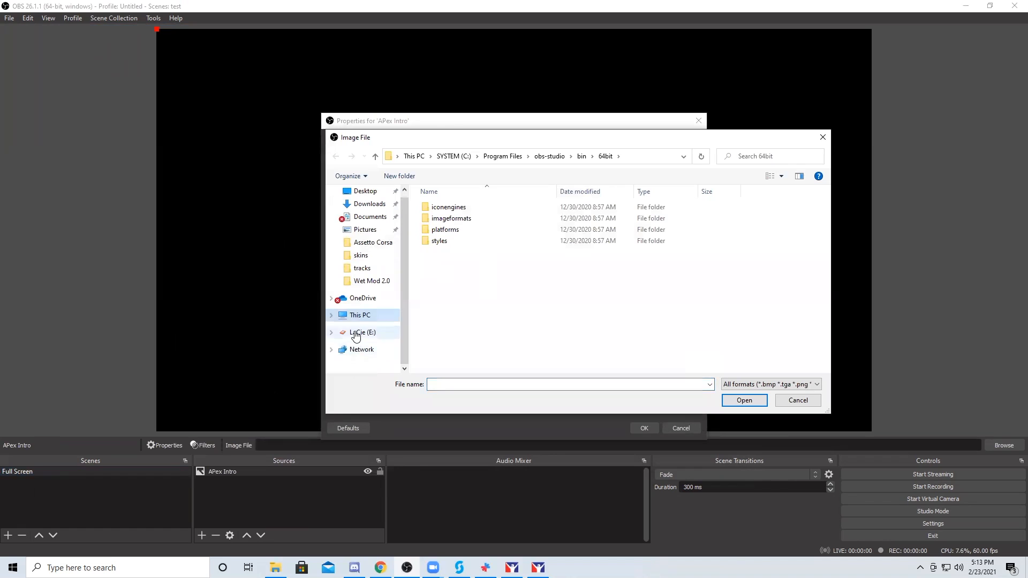
{"action": "double_click", "coordinate": [435, 218]}
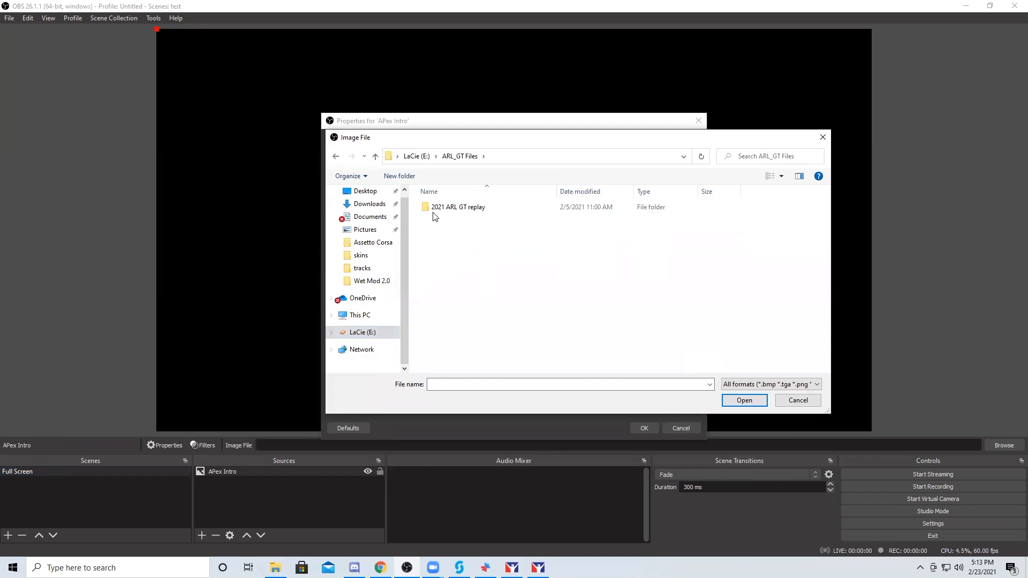
{"action": "left_click", "coordinate": [336, 156]}
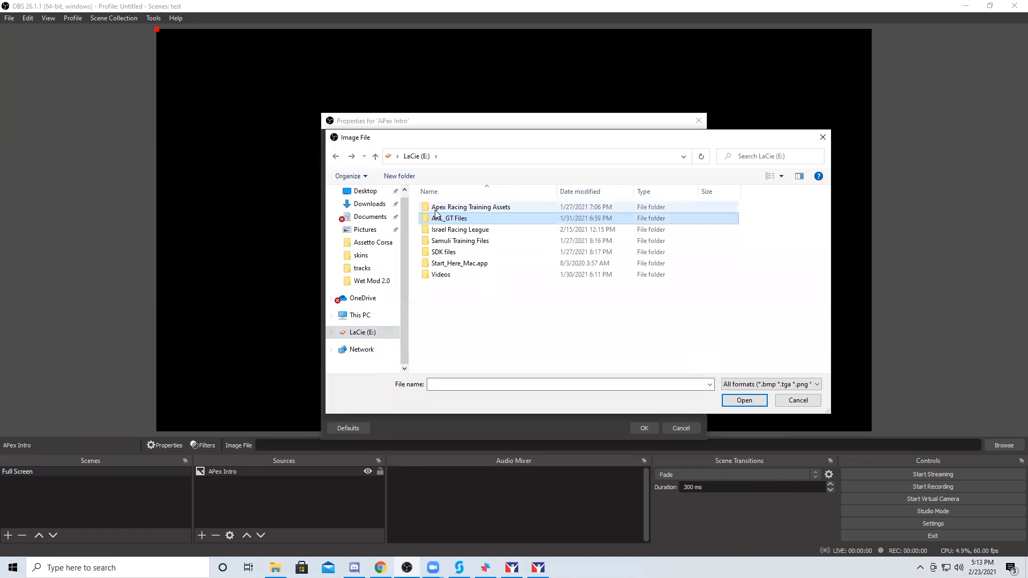
{"action": "double_click", "coordinate": [449, 246]}
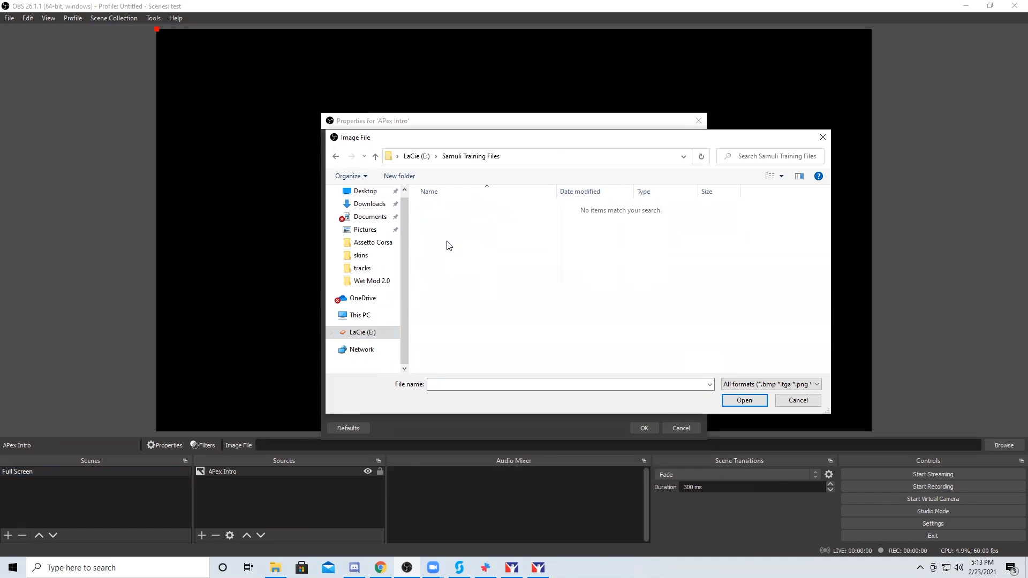
{"action": "left_click", "coordinate": [814, 384]}
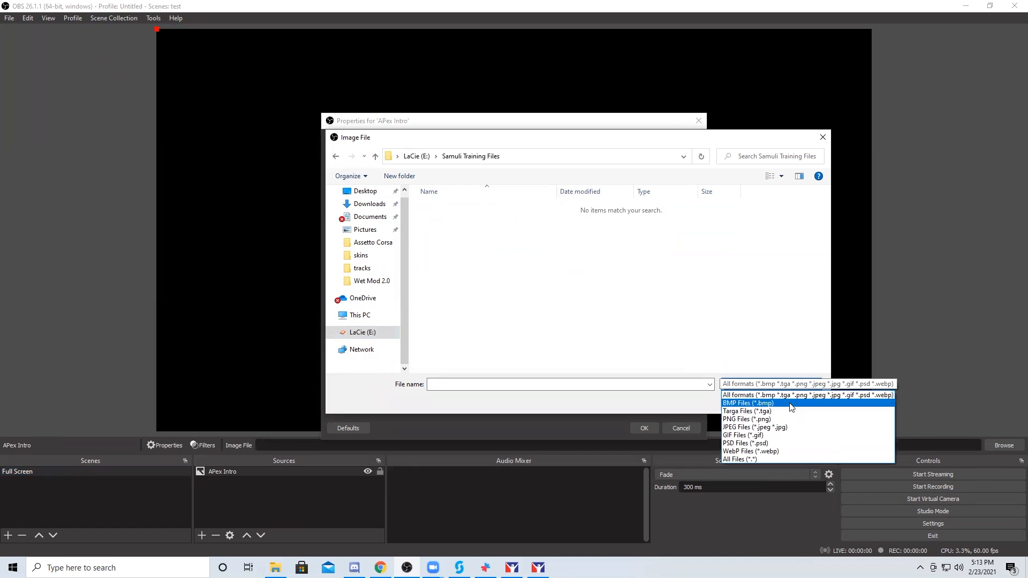
{"action": "left_click", "coordinate": [748, 459]}
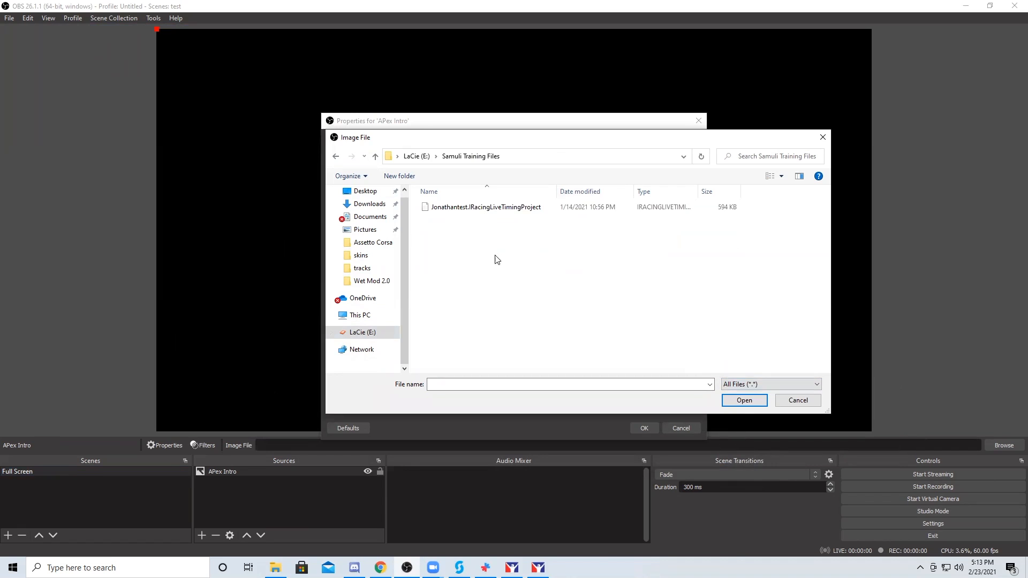
- Load "ARL_GT fullscreen image" from the ARL_GT Files folder on LaCie (E:) as the APex Intro image, and accept the source properties
{"action": "left_click", "coordinate": [336, 155]}
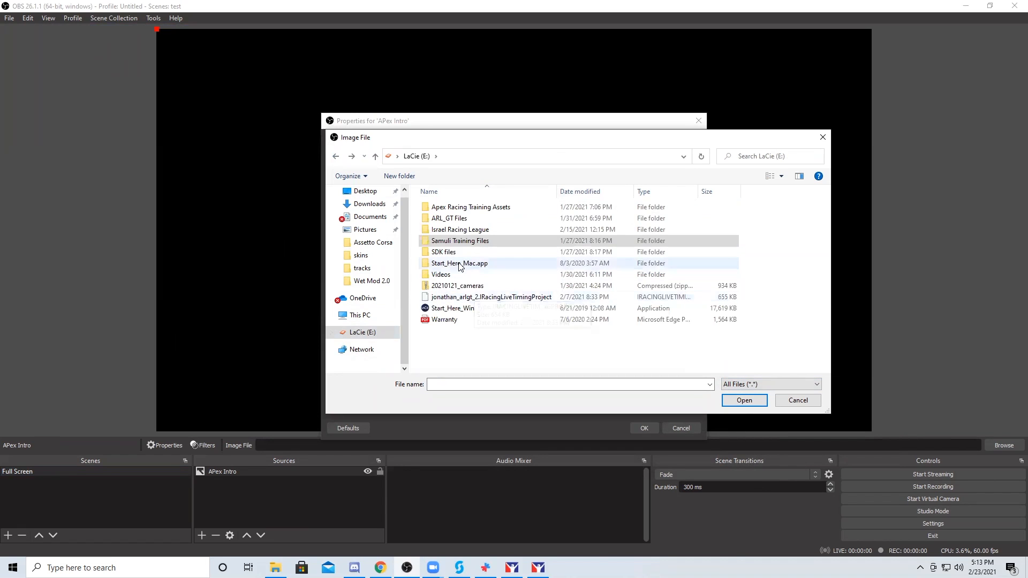
{"action": "double_click", "coordinate": [445, 207]}
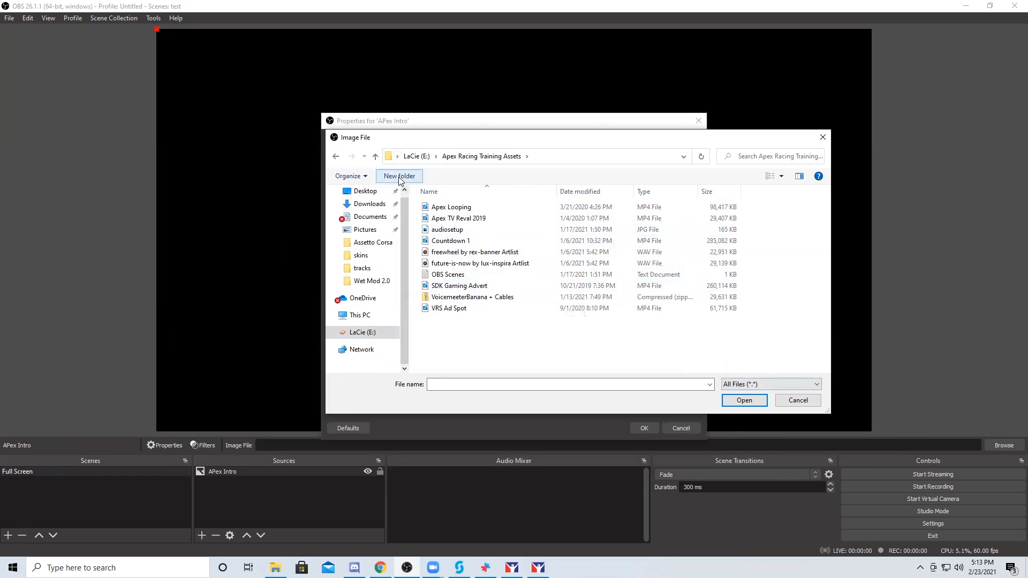
{"action": "left_click", "coordinate": [336, 156]}
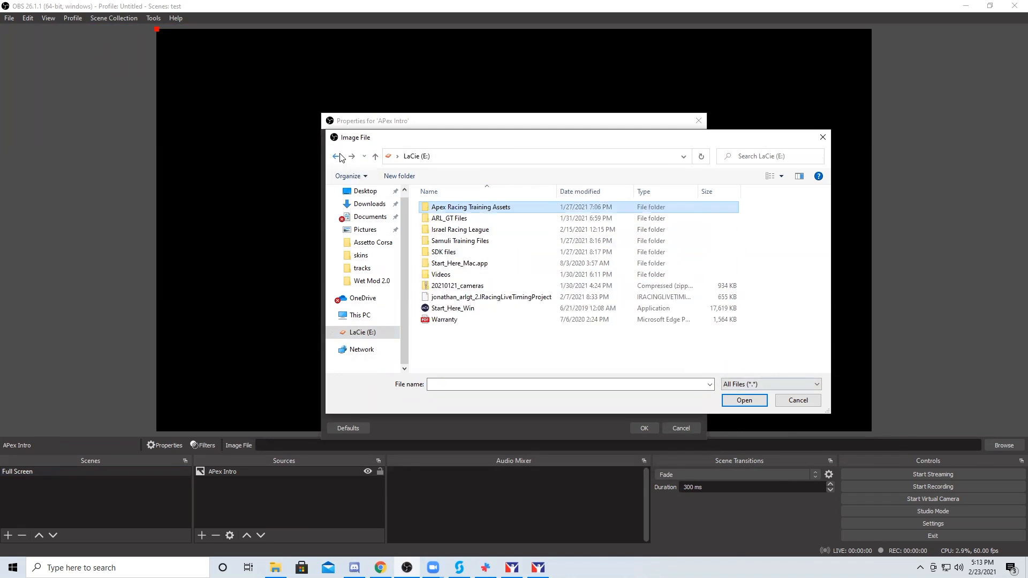
{"action": "double_click", "coordinate": [450, 218]}
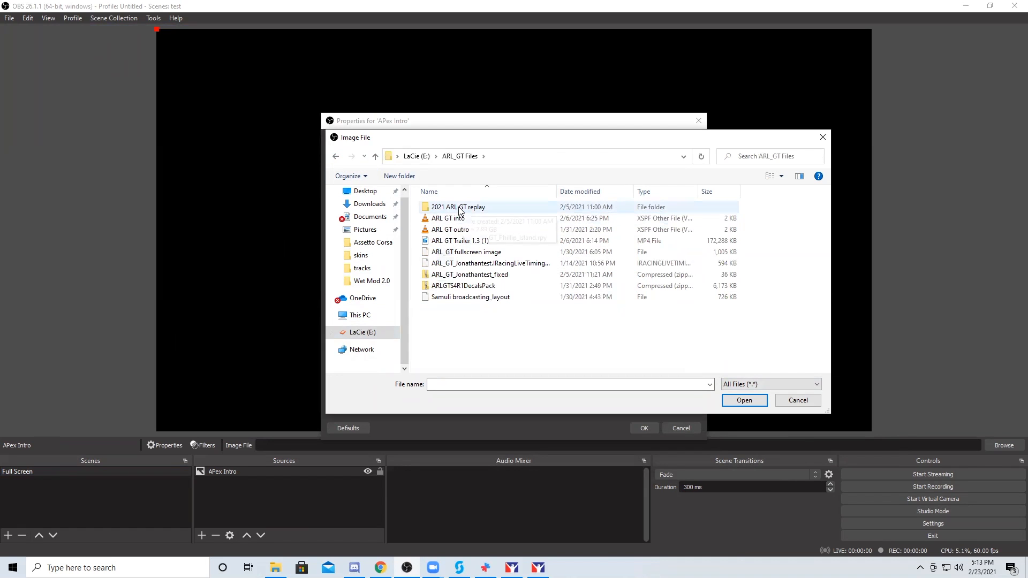
{"action": "left_click", "coordinate": [473, 252]}
{"action": "left_click", "coordinate": [754, 401]}
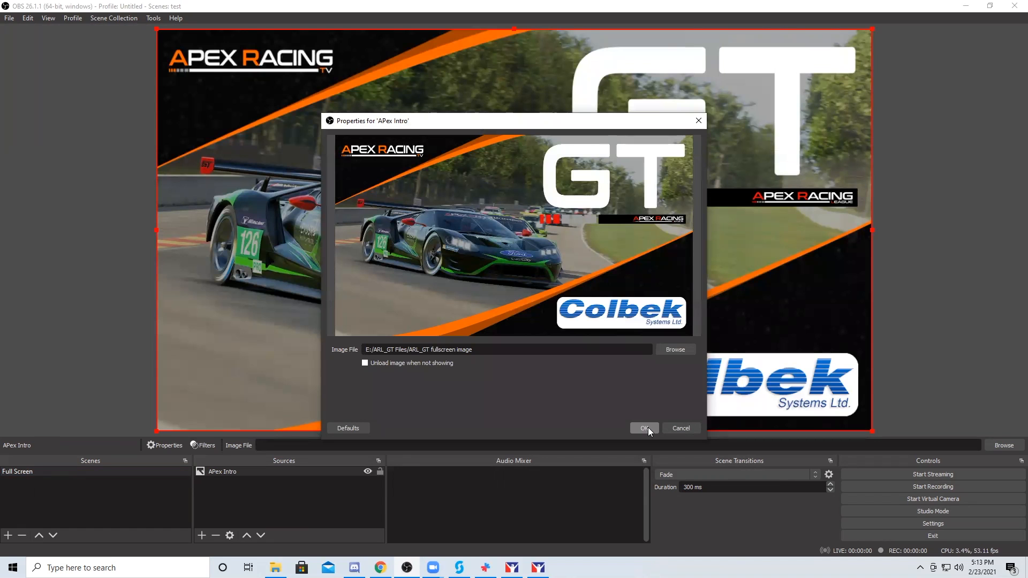
{"action": "left_click", "coordinate": [647, 428]}
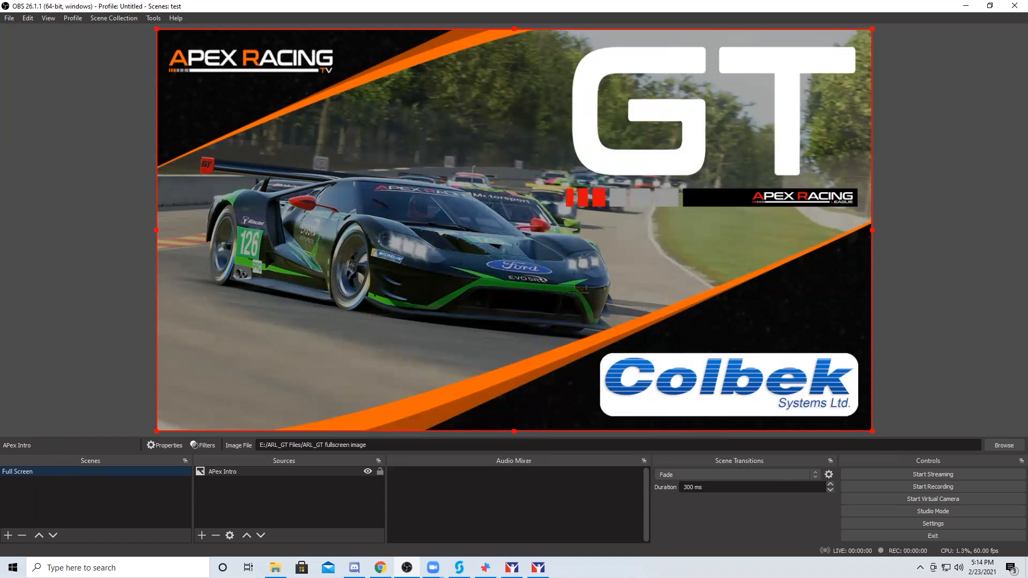
- Add a new scene named Countdown
{"action": "left_click", "coordinate": [8, 535]}
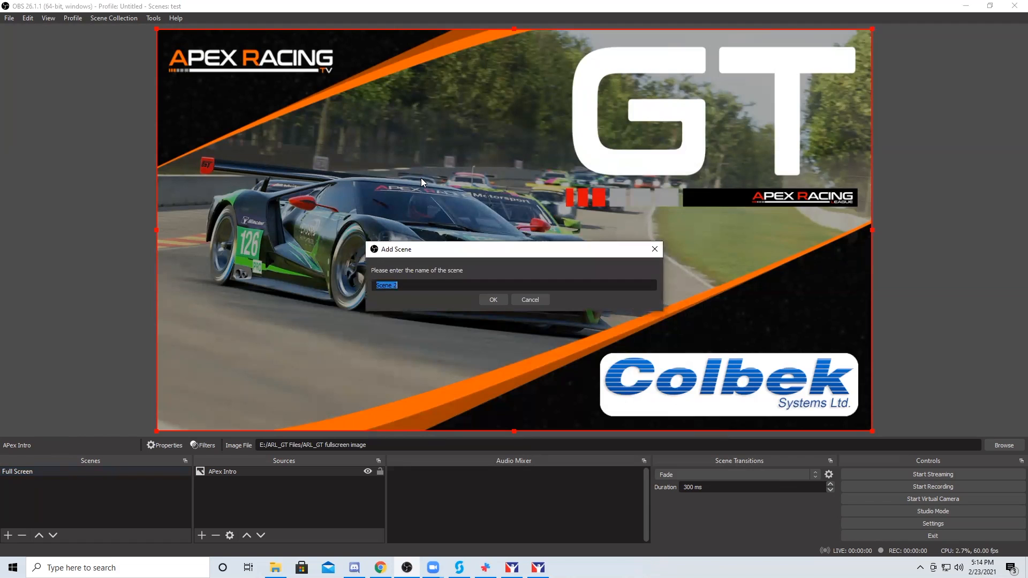
{"action": "type", "text": "Coun"}
{"action": "key", "text": "BackSpace"}
{"action": "key", "text": "BackSpace"}
{"action": "key", "text": "BackSpace"}
{"action": "key", "text": "BackSpace"}
{"action": "type", "text": "Countdown"}
{"action": "key", "text": "Return"}
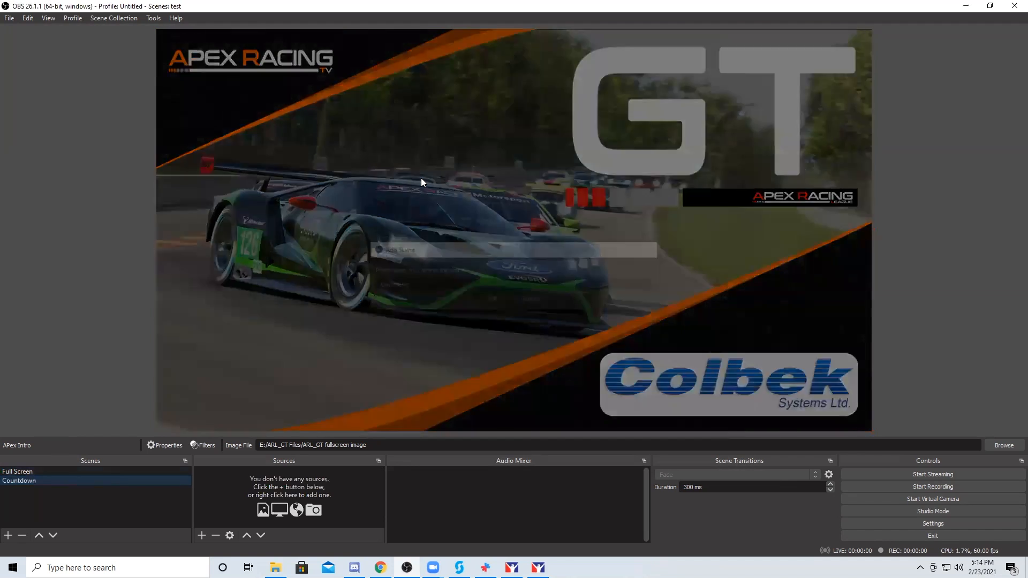
- Add a new VLC Video Source named "5 minute countdown" to the Countdown scene
{"action": "left_click", "coordinate": [202, 535]}
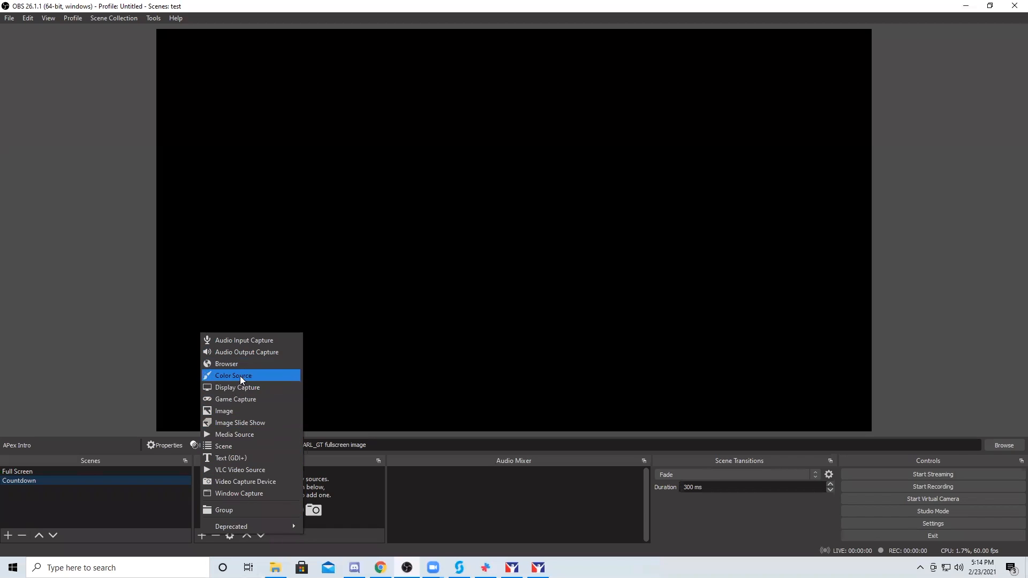
{"action": "left_click", "coordinate": [253, 471]}
{"action": "left_click", "coordinate": [514, 220]}
{"action": "left_click_drag", "start_coordinate": [464, 214], "coordinate": [359, 216]}
{"action": "type", "text": "5 miniye"}
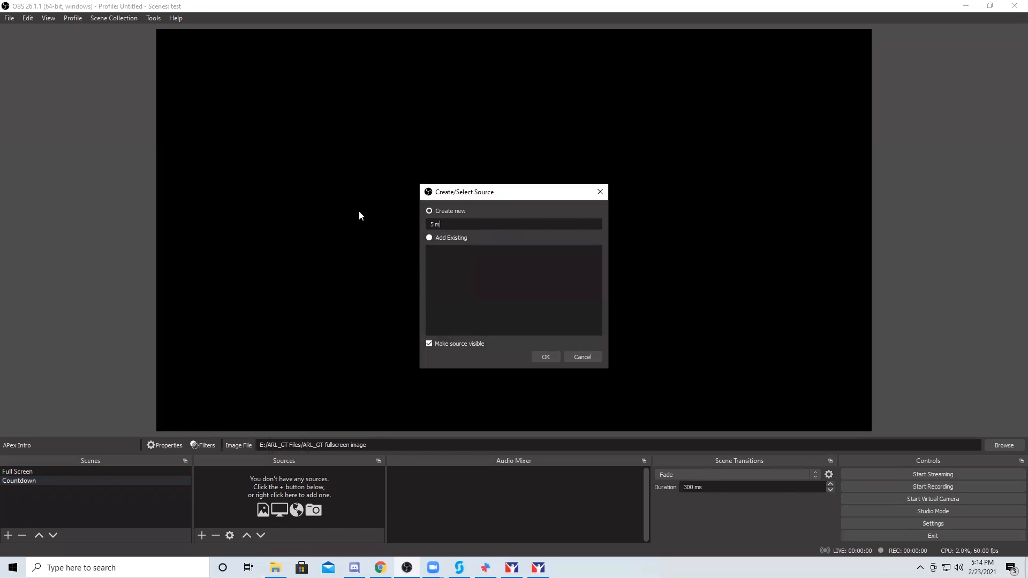
{"action": "key", "text": "BackSpace"}
{"action": "key", "text": "BackSpace"}
{"action": "key", "text": "BackSpace"}
{"action": "key", "text": "BackSpace"}
{"action": "type", "text": "ute countdown"}
{"action": "key", "text": "Return"}
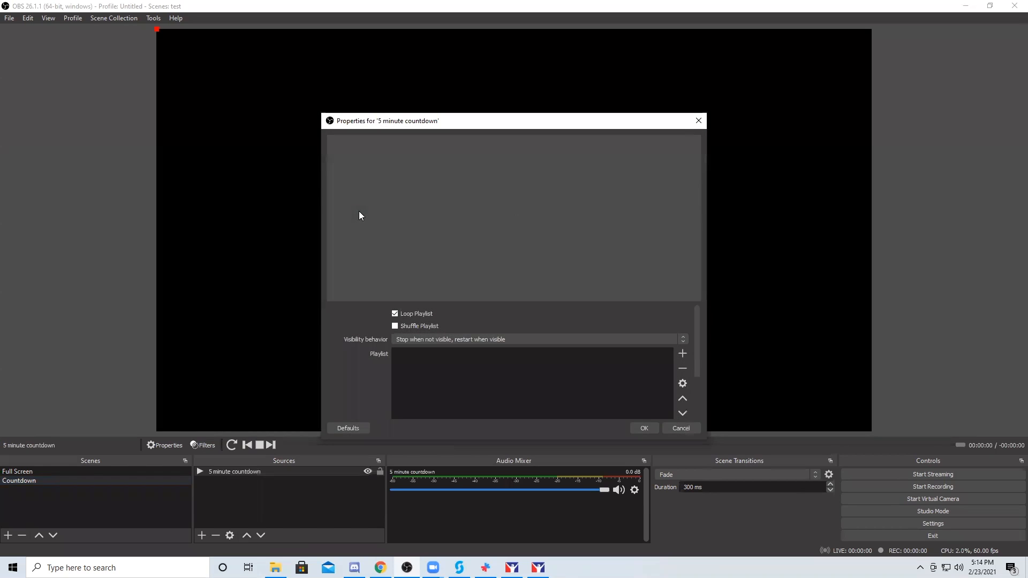
- Start adding files to the countdown source's playlist, and look for the video in the Samuli Training Files folder on LaCie (E:)
{"action": "left_click", "coordinate": [683, 339]}
{"action": "left_click", "coordinate": [684, 338]}
{"action": "left_click", "coordinate": [682, 354]}
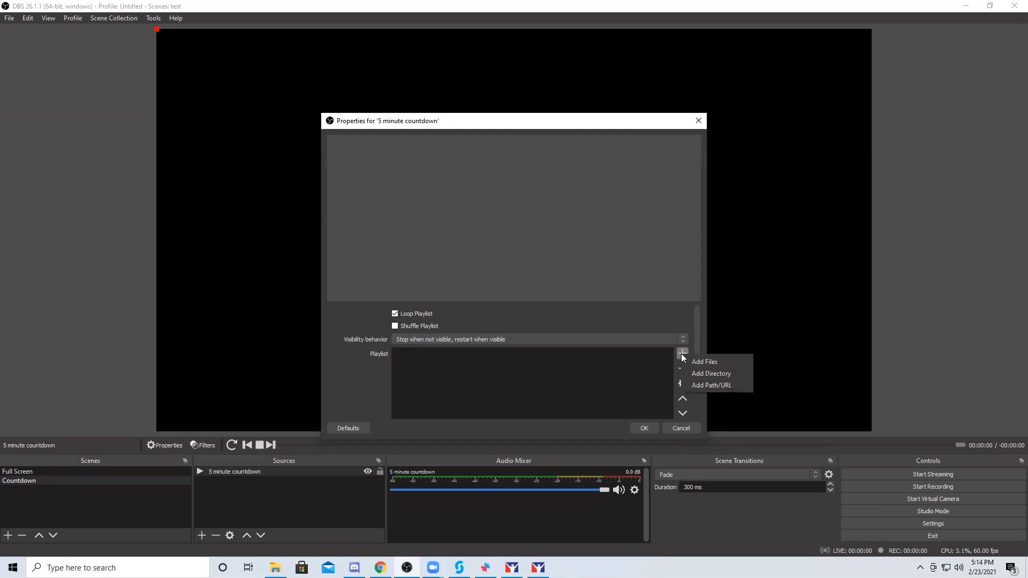
{"action": "left_click", "coordinate": [696, 362]}
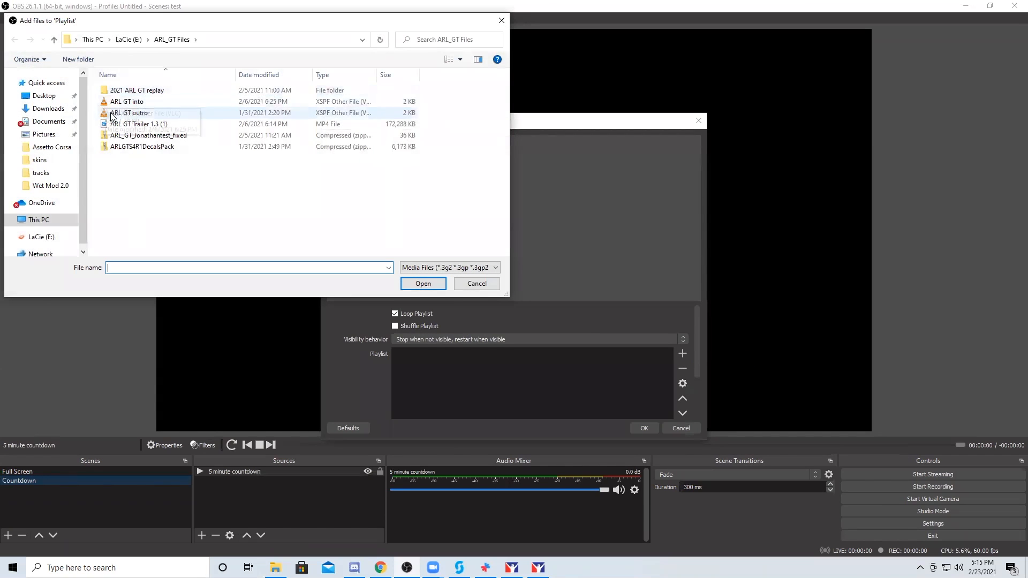
{"action": "left_click", "coordinate": [128, 39]}
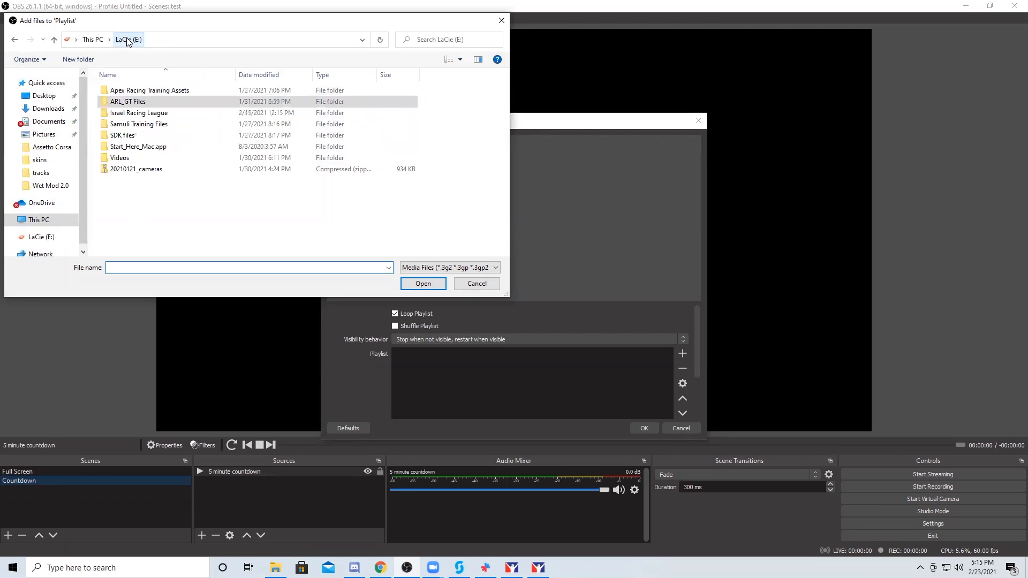
{"action": "double_click", "coordinate": [107, 124]}
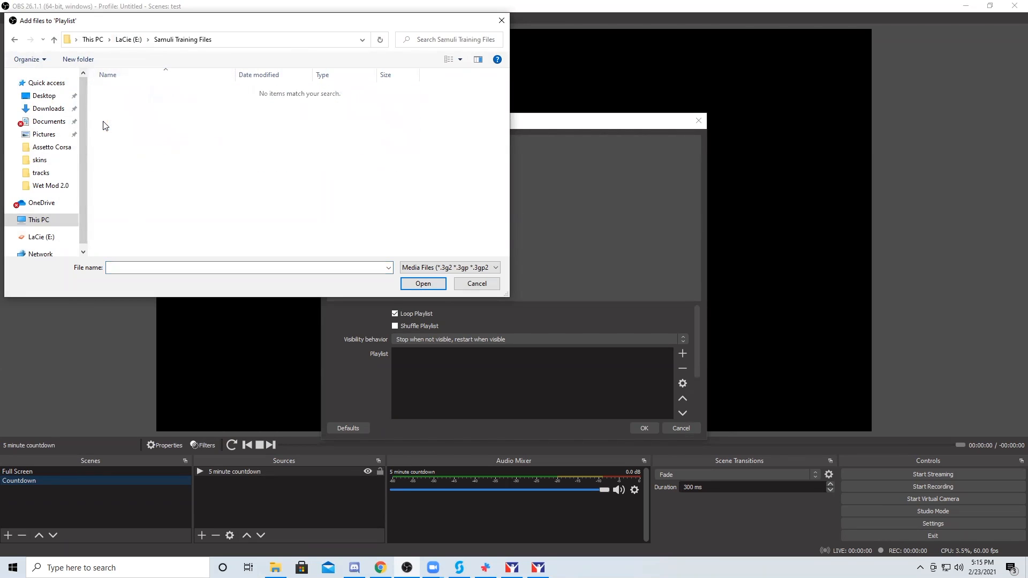
{"action": "left_click", "coordinate": [488, 269]}
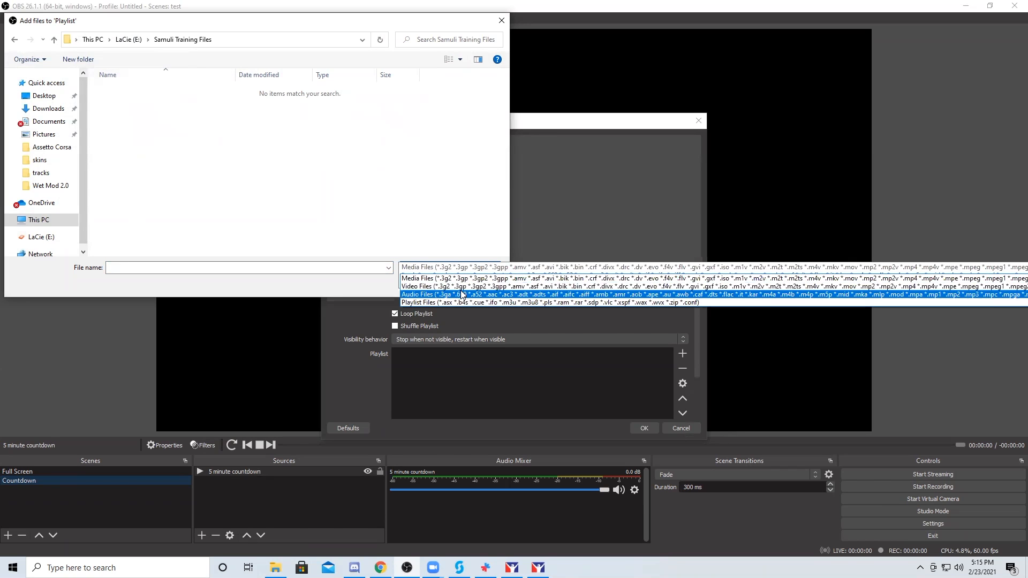
{"action": "left_click", "coordinate": [131, 40]}
{"action": "left_click", "coordinate": [132, 39]}
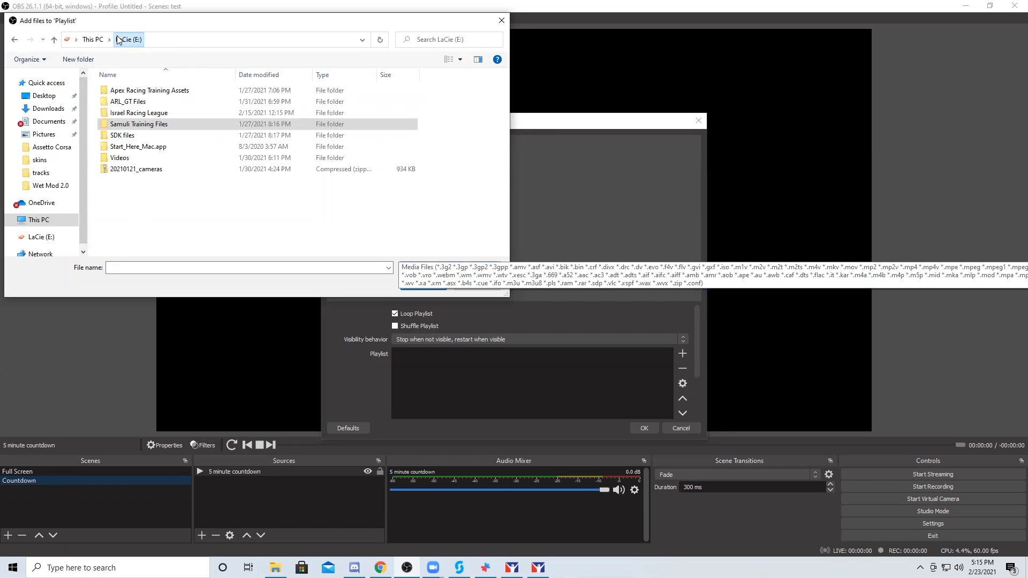
- Add the Countdown 1 video from the Apex Racing Training Assets folder to the playlist, and accept the source properties
{"action": "double_click", "coordinate": [120, 90]}
{"action": "left_click", "coordinate": [238, 110]}
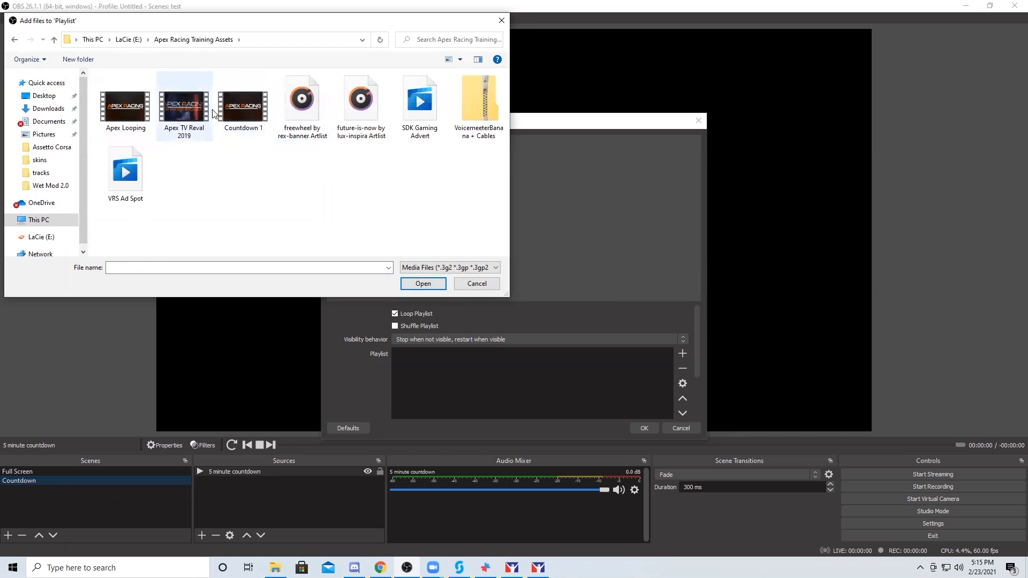
{"action": "left_click", "coordinate": [423, 285]}
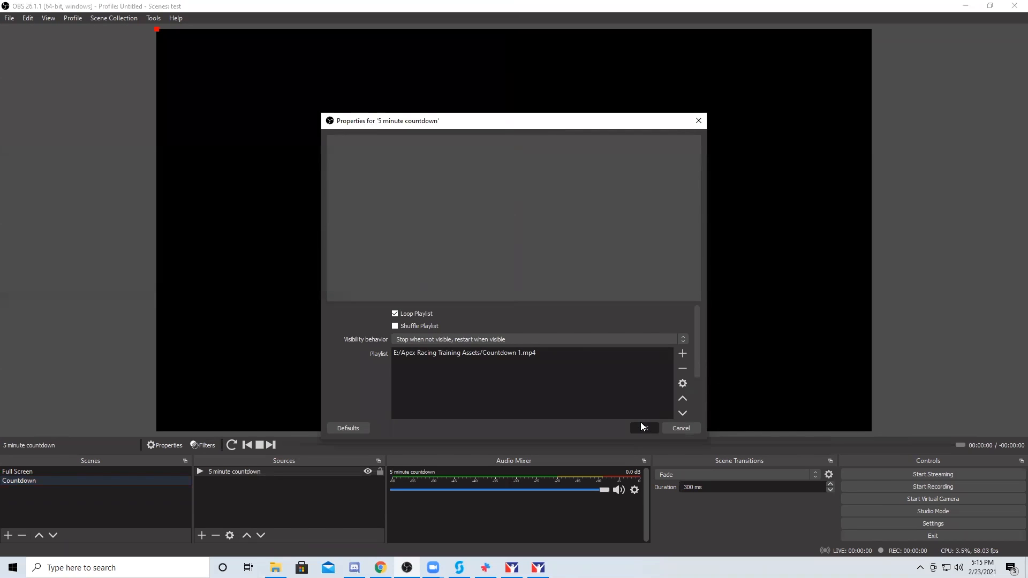
{"action": "left_click", "coordinate": [643, 426]}
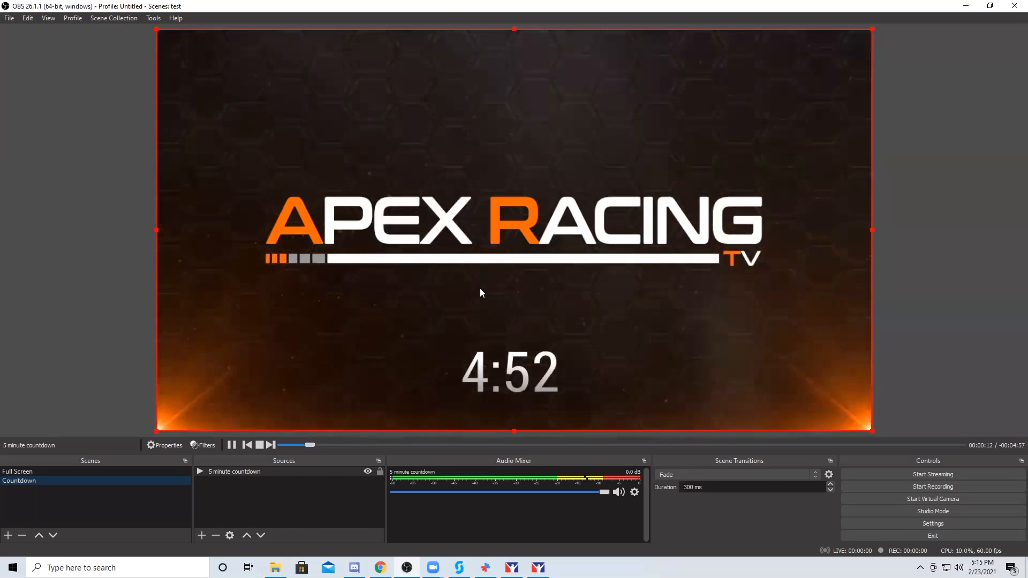
- Switch to the Full Screen scene and back to Countdown to check playback, and add a new scene named Ad
{"action": "left_click", "coordinate": [45, 473]}
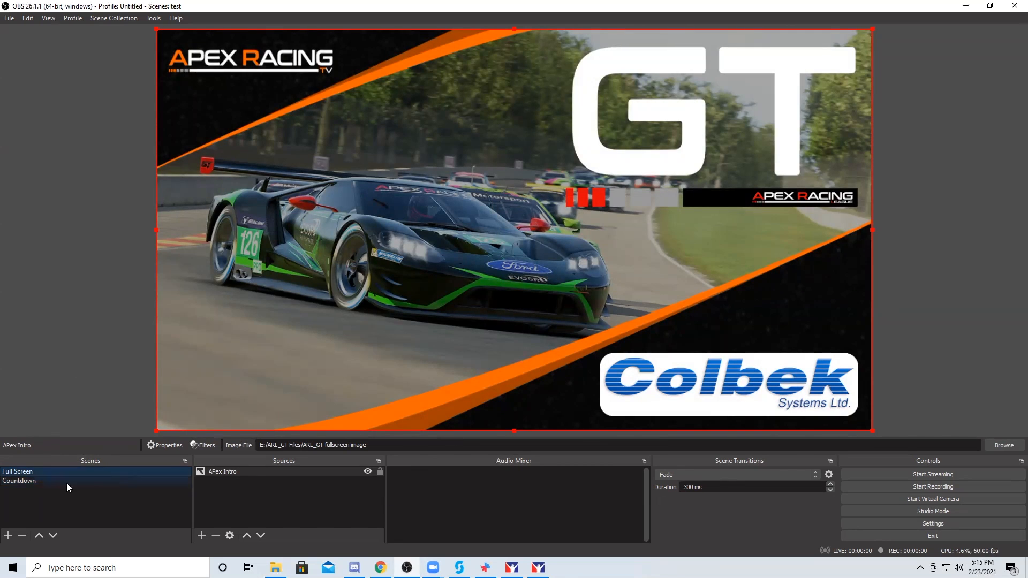
{"action": "left_click", "coordinate": [28, 481]}
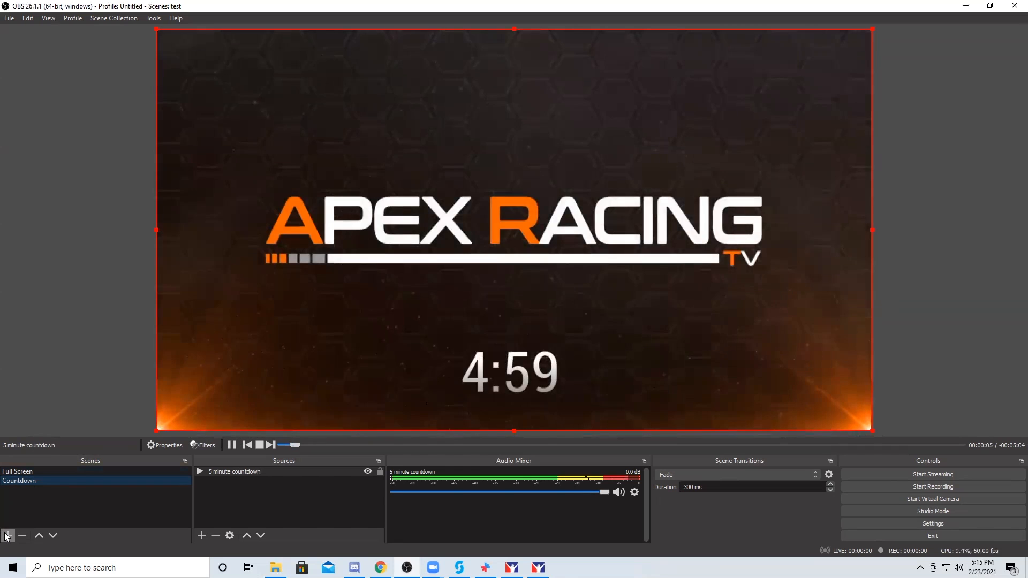
{"action": "left_click", "coordinate": [7, 535]}
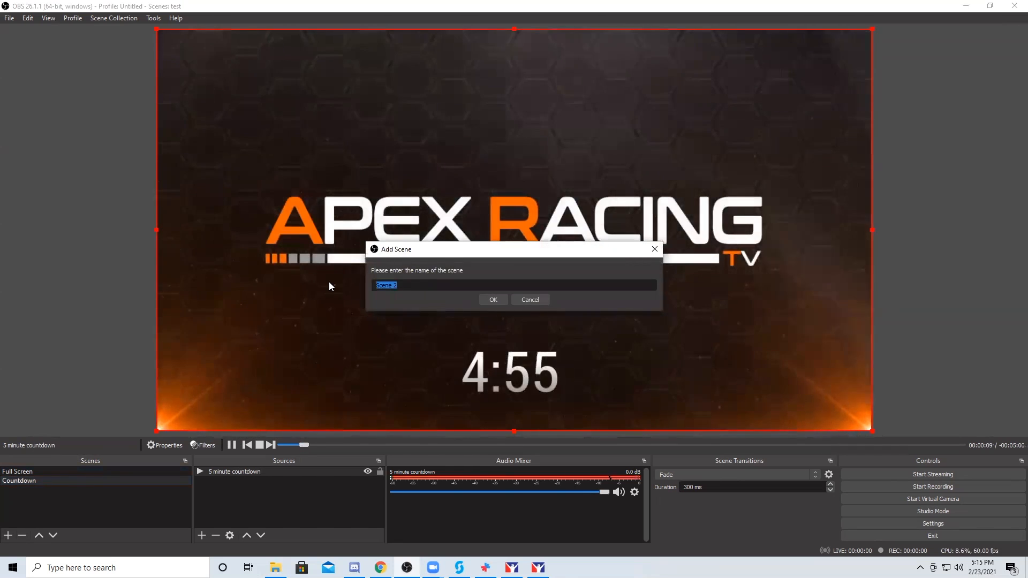
{"action": "type", "text": "Ad"}
{"action": "key", "text": "Return"}
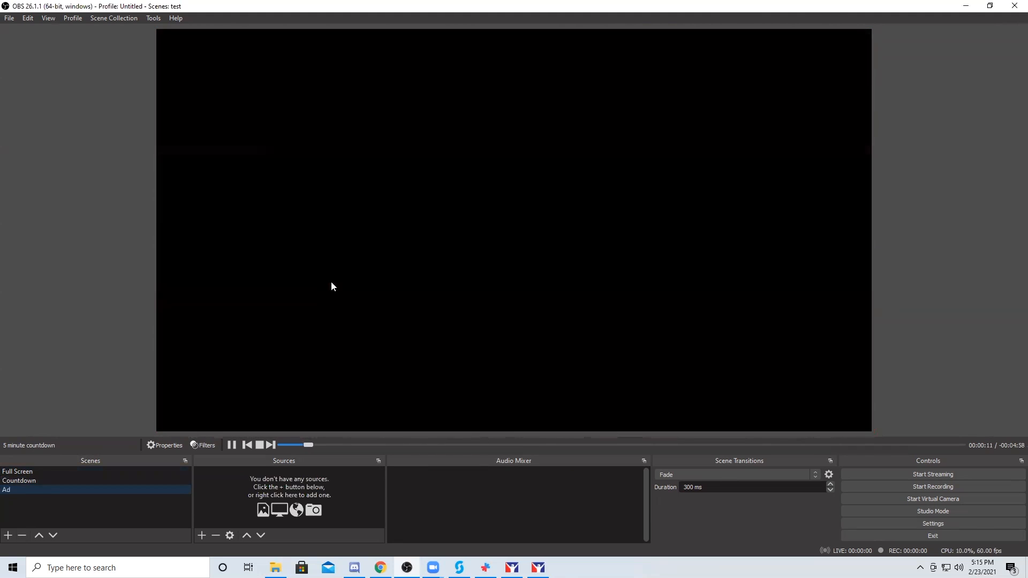
- Move the Countdown scene above Full Screen in the scene order, and return it to its previous place
{"action": "left_click", "coordinate": [21, 480]}
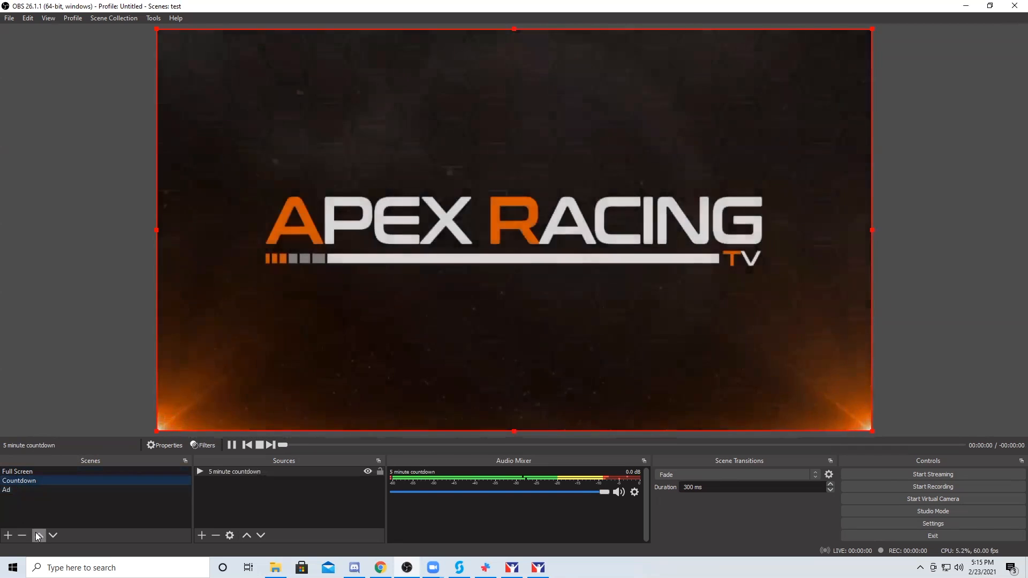
{"action": "left_click", "coordinate": [37, 534]}
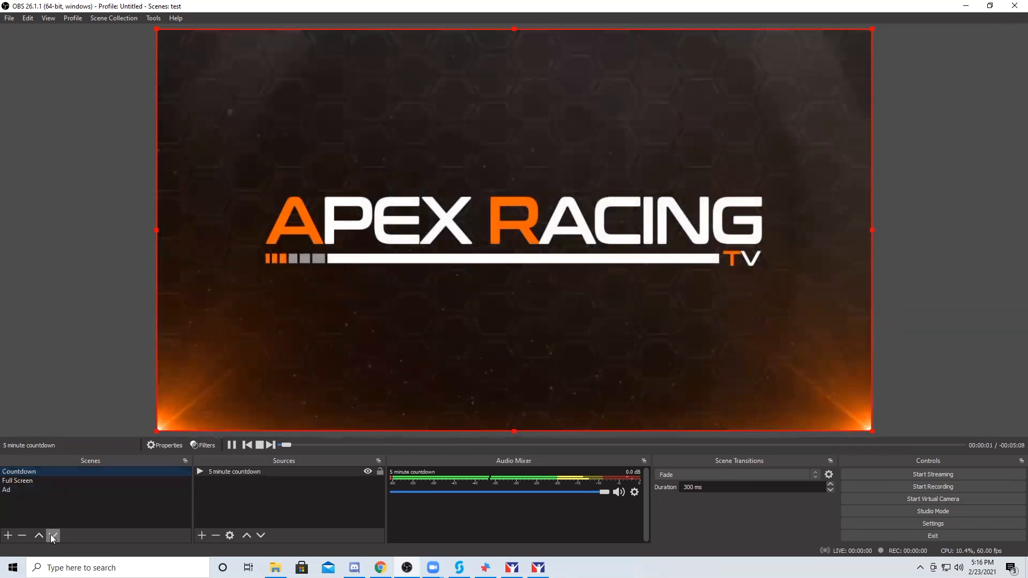
{"action": "left_click", "coordinate": [54, 535]}
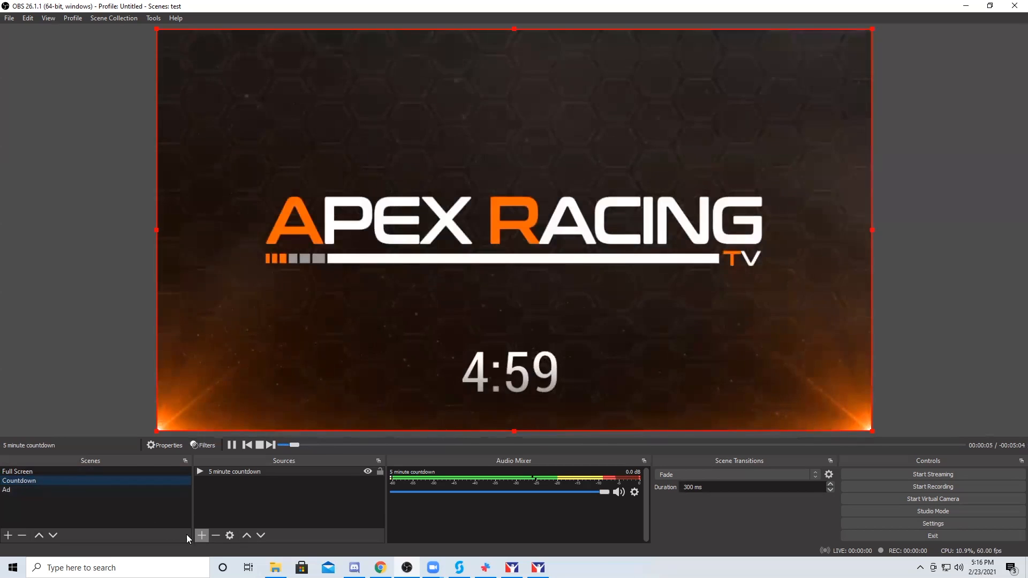
- Add a new VLC Video Source named "sdk ad" to the Ad scene
{"action": "left_click", "coordinate": [13, 490]}
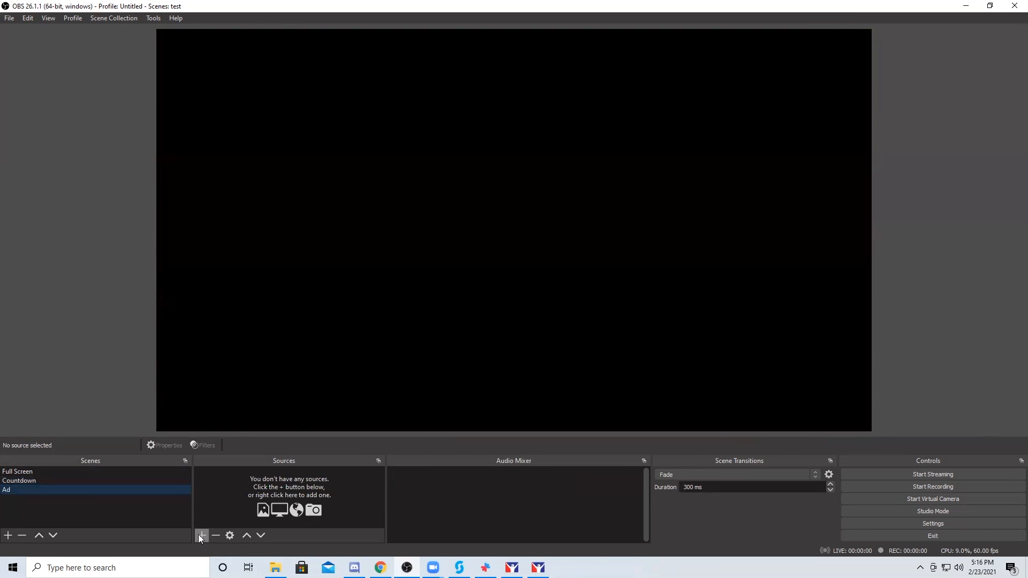
{"action": "left_click", "coordinate": [199, 535]}
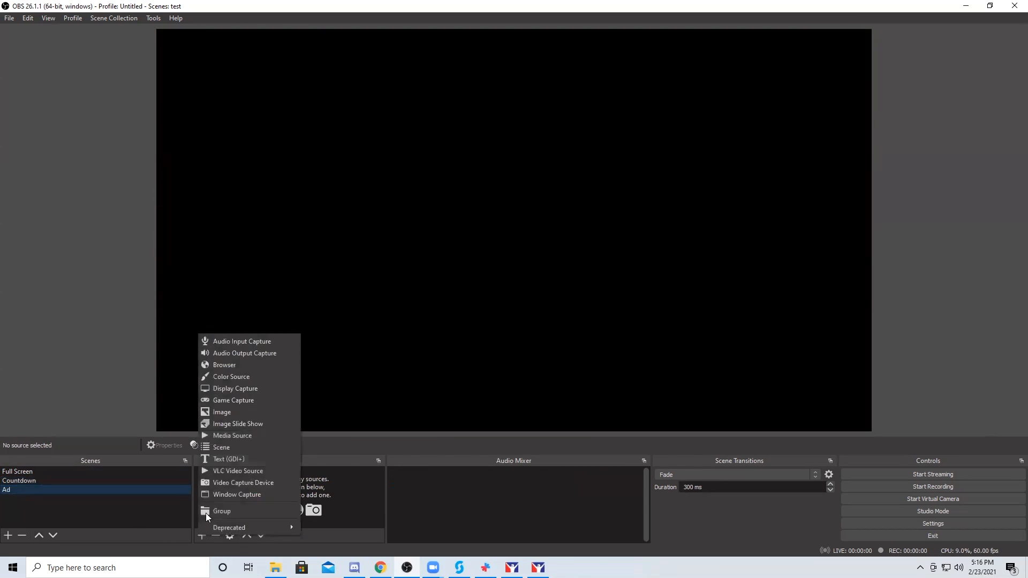
{"action": "left_click", "coordinate": [237, 472]}
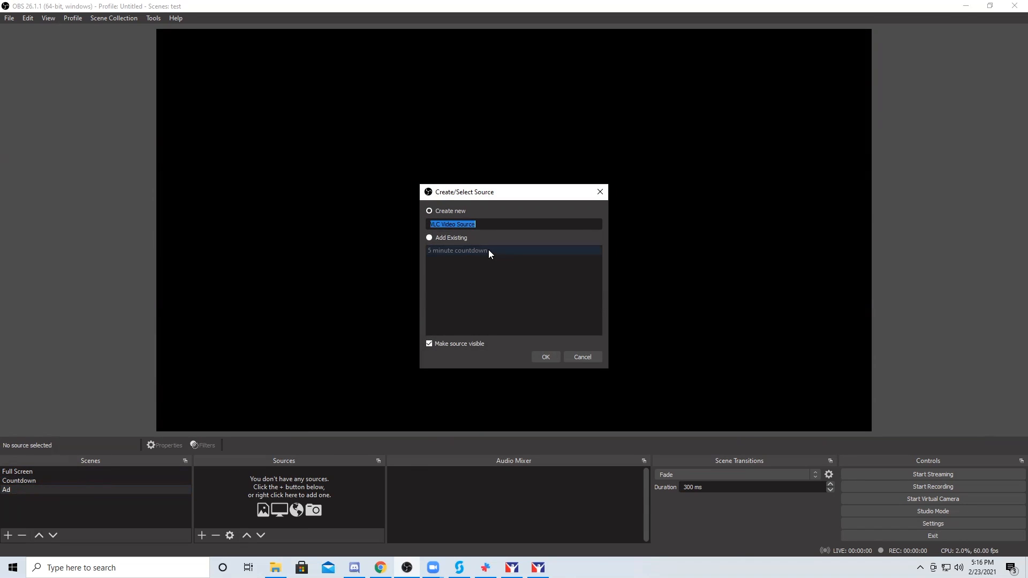
{"action": "type", "text": "sdk ad"}
{"action": "key", "text": "Return"}
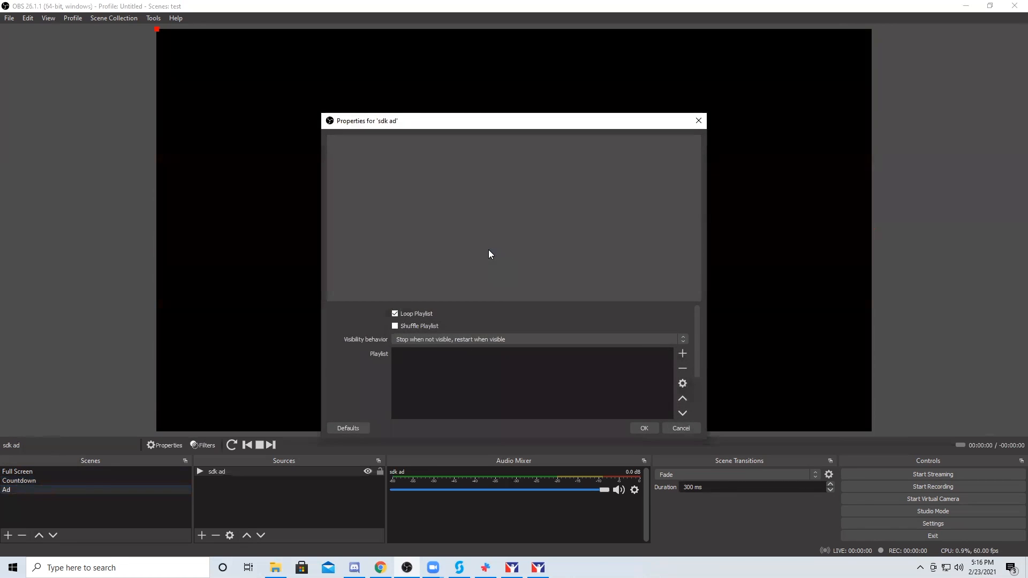
- Add the SDK Gaming Advert video from the Apex Racing Training Assets folder to the sdk ad playlist, and accept the properties
{"action": "left_click", "coordinate": [685, 355]}
{"action": "left_click", "coordinate": [698, 361]}
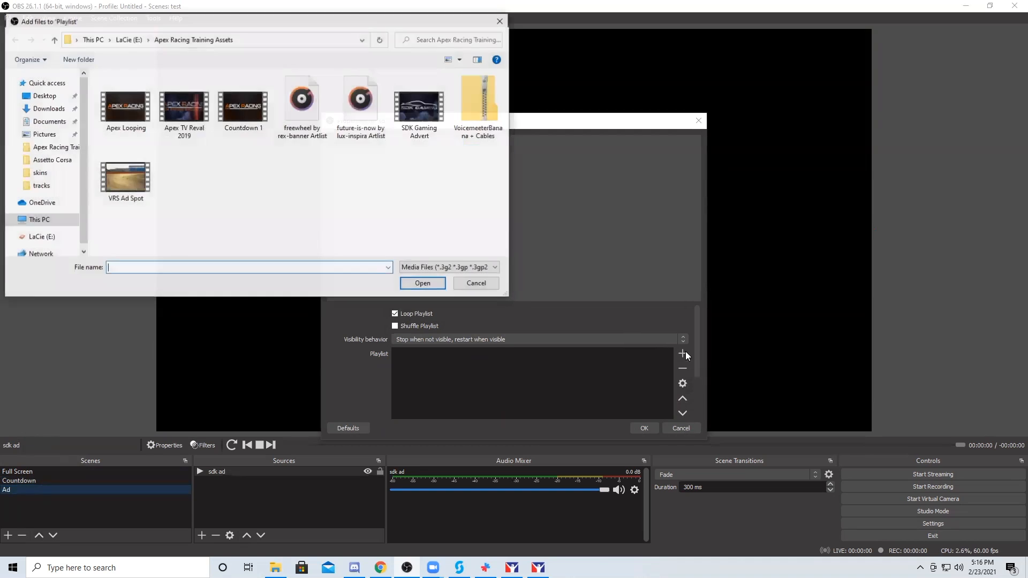
{"action": "left_click", "coordinate": [420, 118]}
{"action": "left_click", "coordinate": [423, 283]}
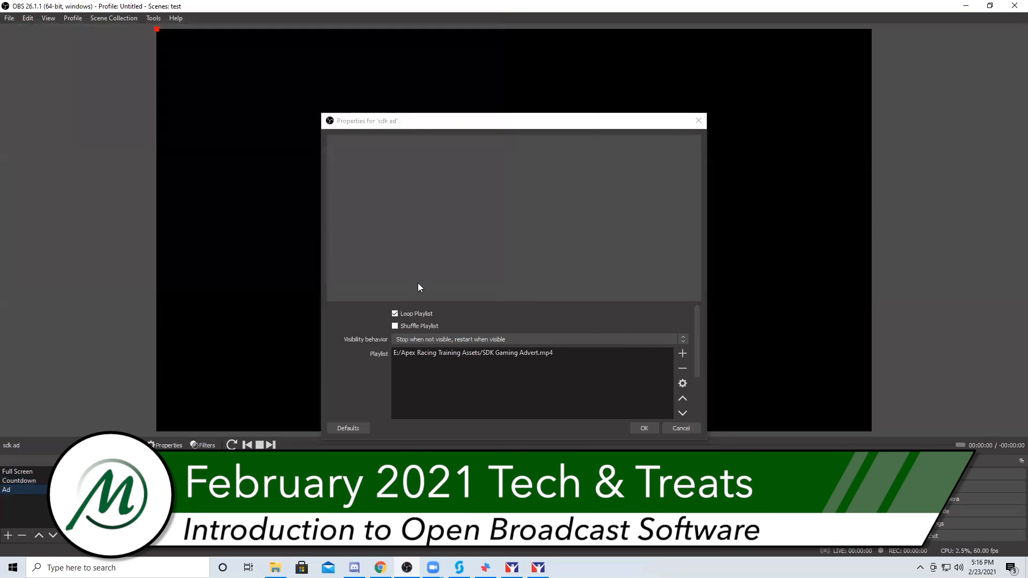
{"action": "left_click", "coordinate": [645, 429]}
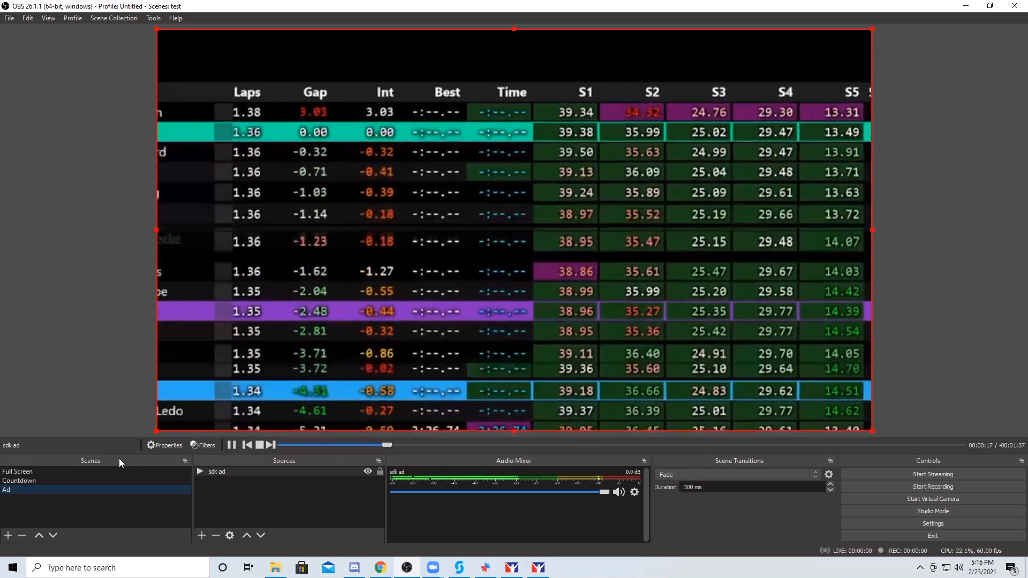
- Add a new scene named Game
{"action": "left_click", "coordinate": [8, 535]}
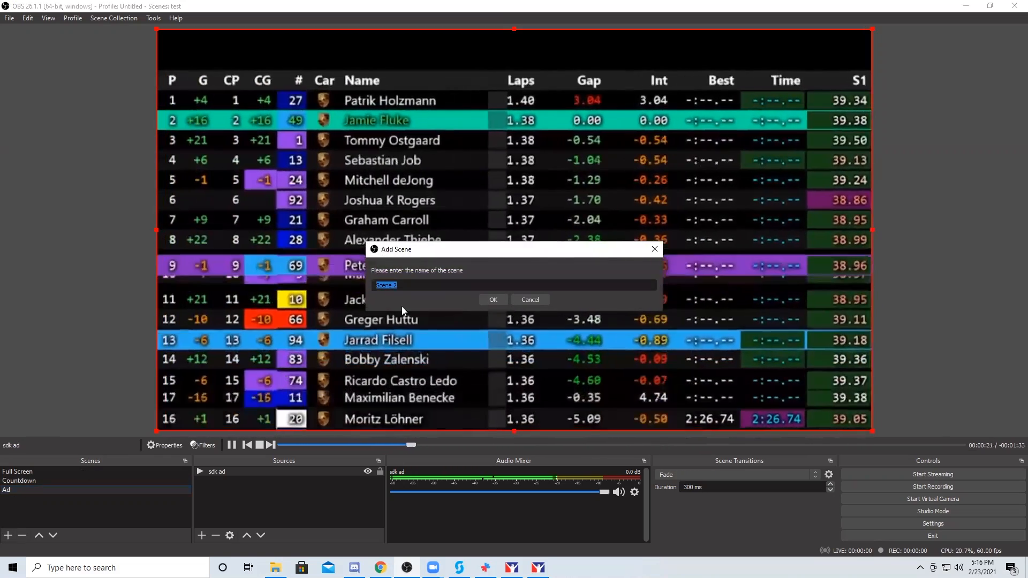
{"action": "type", "text": "Game"}
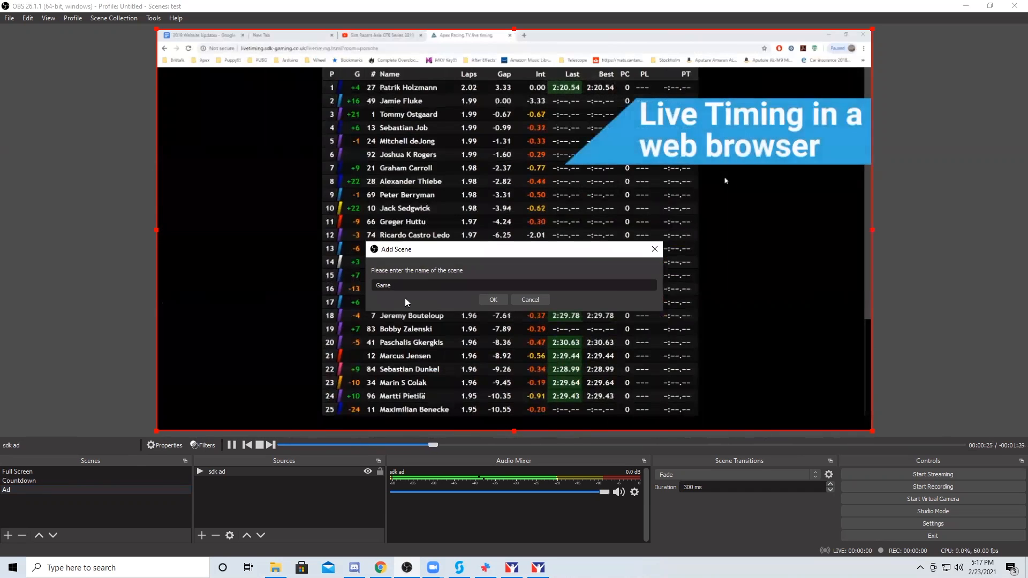
{"action": "key", "text": "Return"}
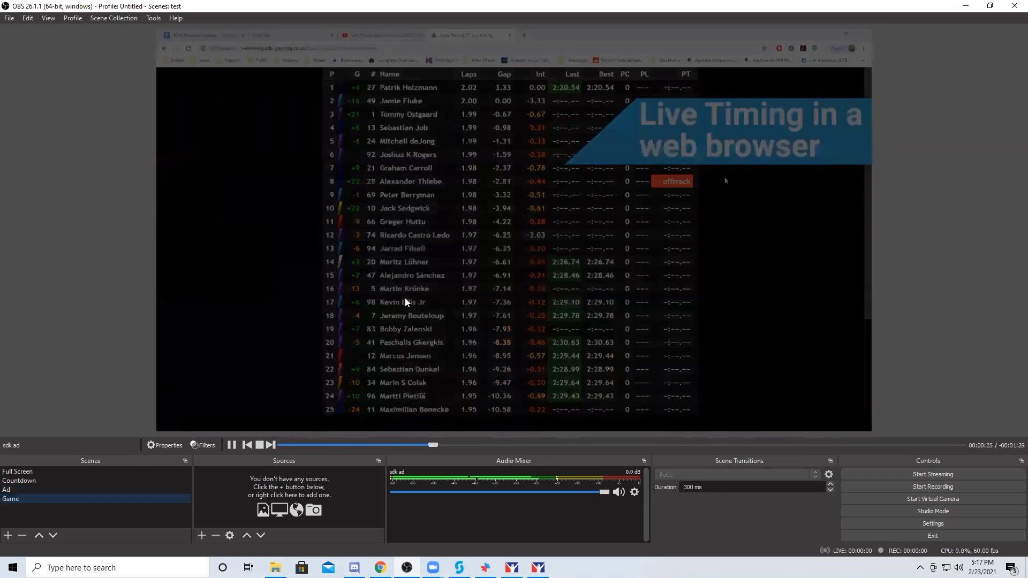
- Add a new Game Capture source named "iracing" to the Game scene
{"action": "left_click", "coordinate": [203, 536]}
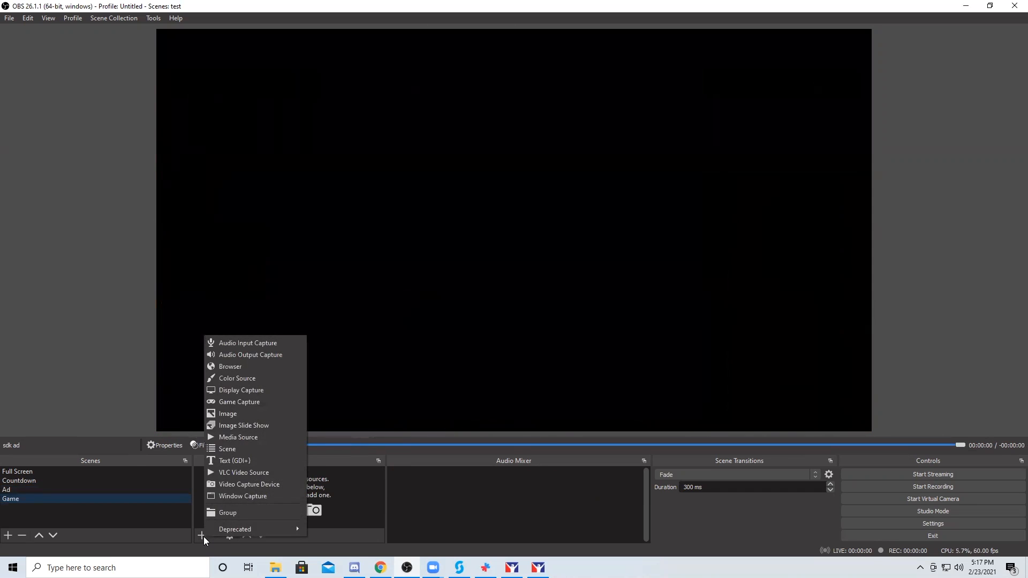
{"action": "left_click", "coordinate": [251, 401]}
{"action": "type", "text": "iracing"}
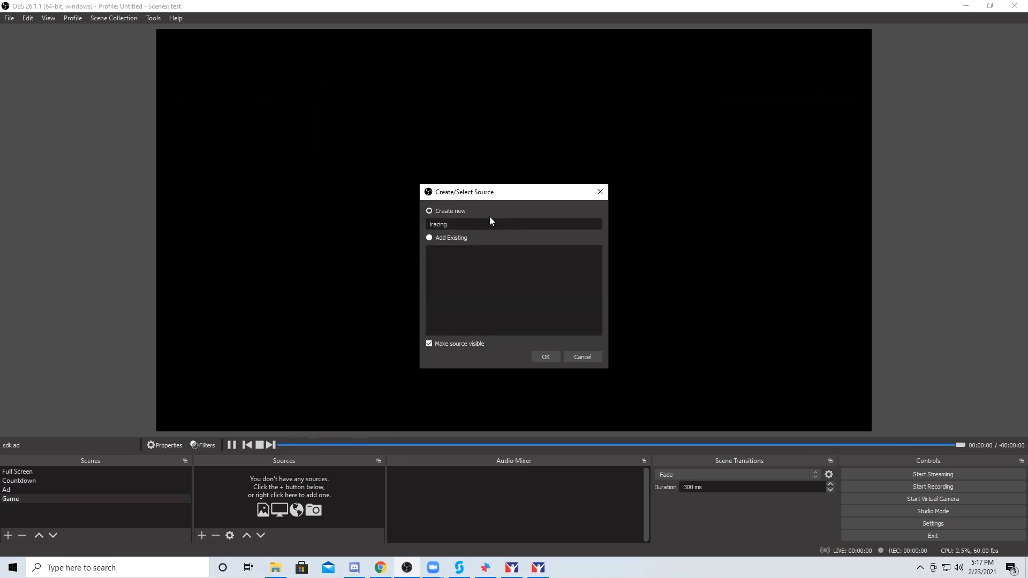
{"action": "key", "text": "Return"}
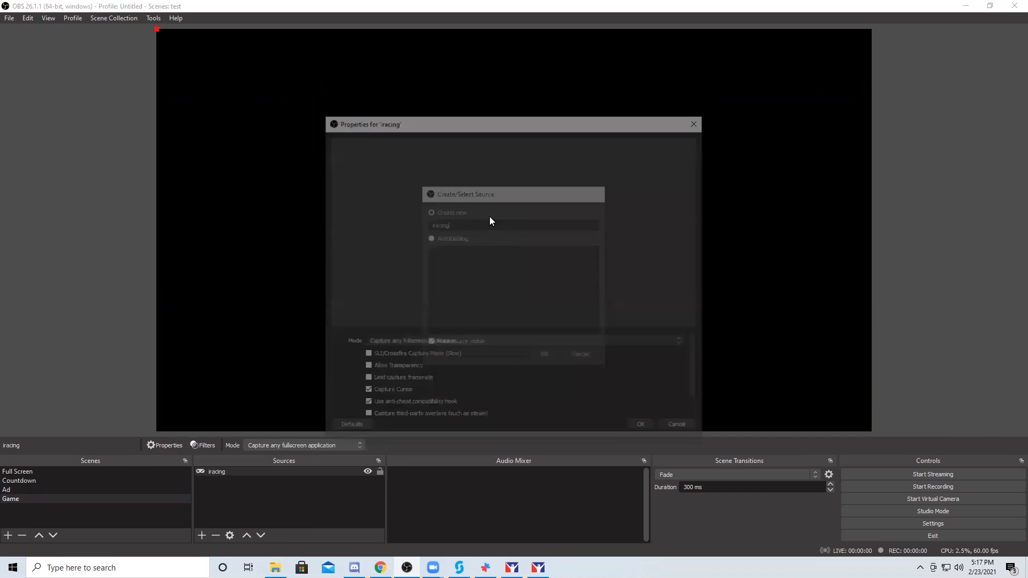
- Check the iracing source's capture modes and options, and accept its properties with the mode Capture any fullscreen application
{"action": "left_click", "coordinate": [683, 343]}
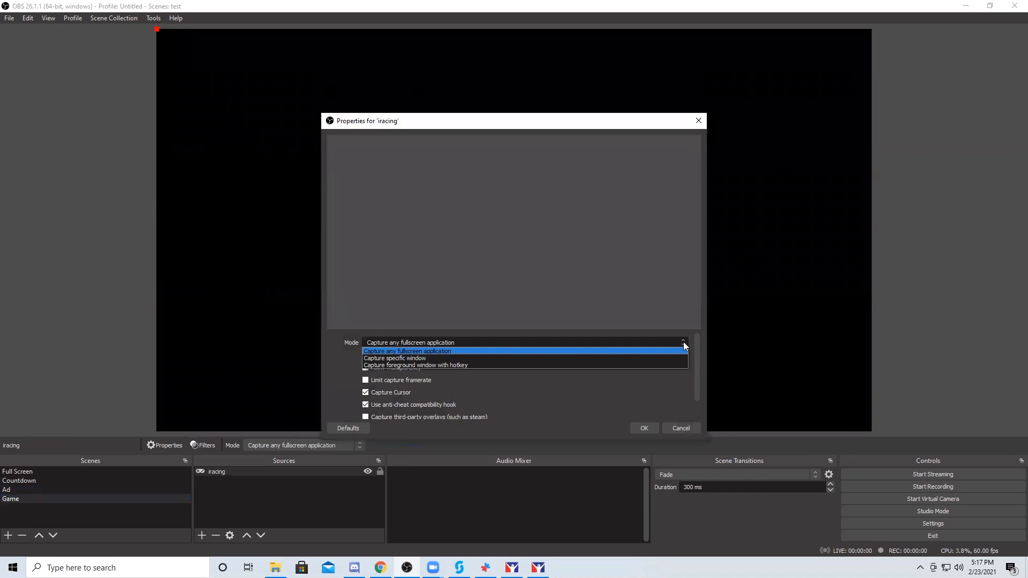
{"action": "left_click", "coordinate": [685, 344]}
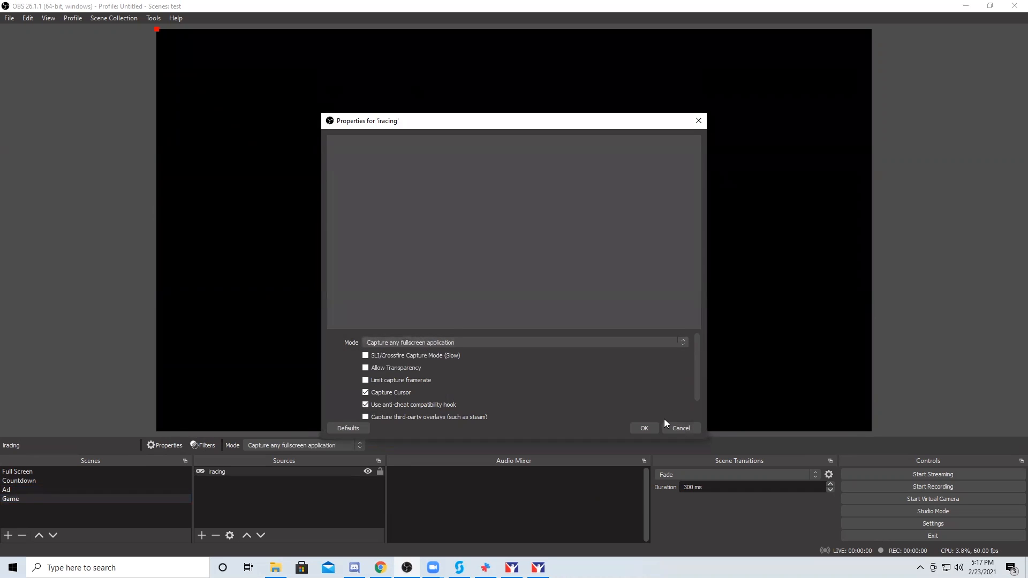
{"action": "scroll", "coordinate": [654, 401], "scroll_direction": "down", "scroll_amount": 1}
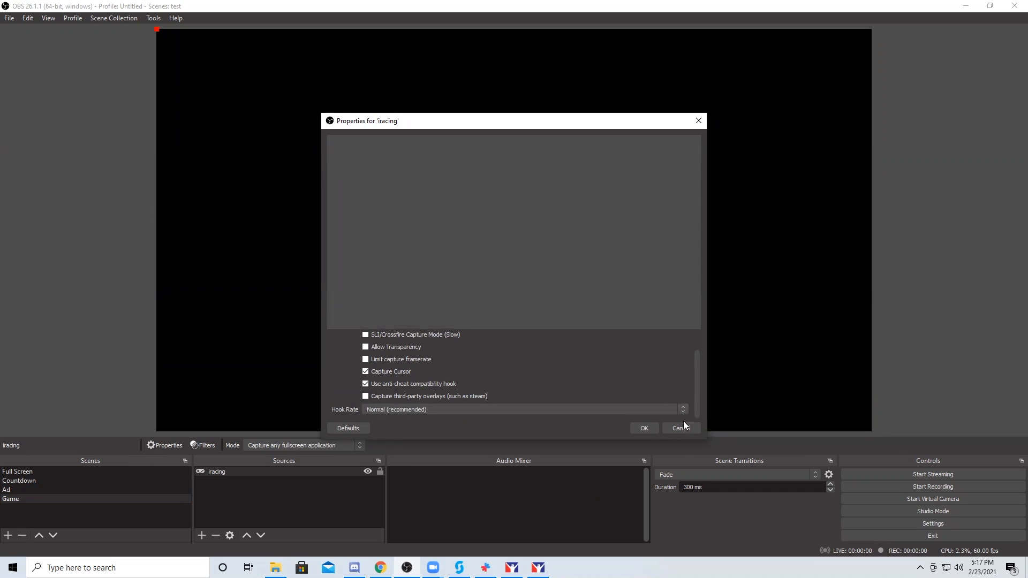
{"action": "left_click", "coordinate": [646, 430]}
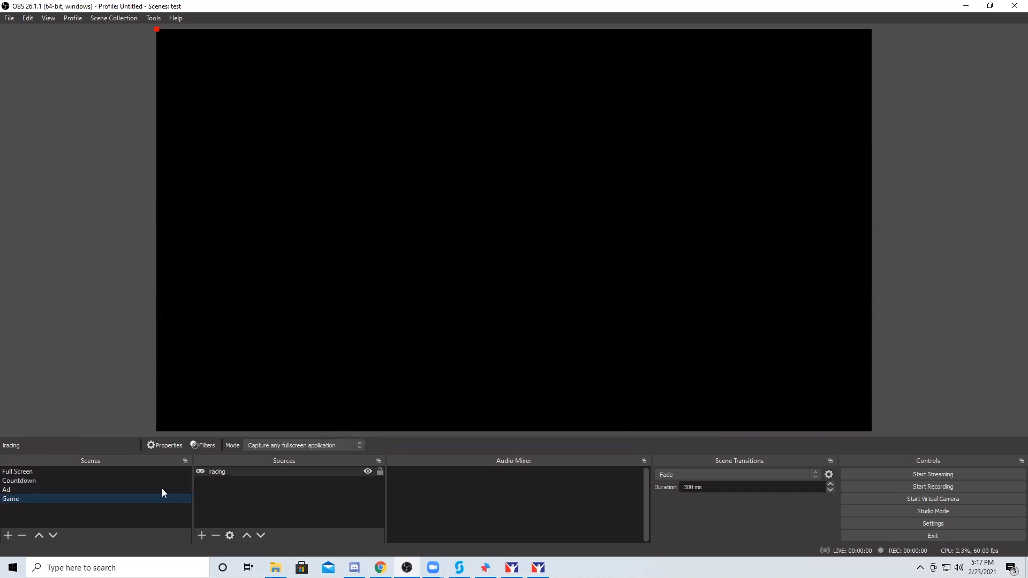
- Reopen the properties of the Game scene's iracing source and set the mode to Capture specific window
{"action": "left_click", "coordinate": [248, 473]}
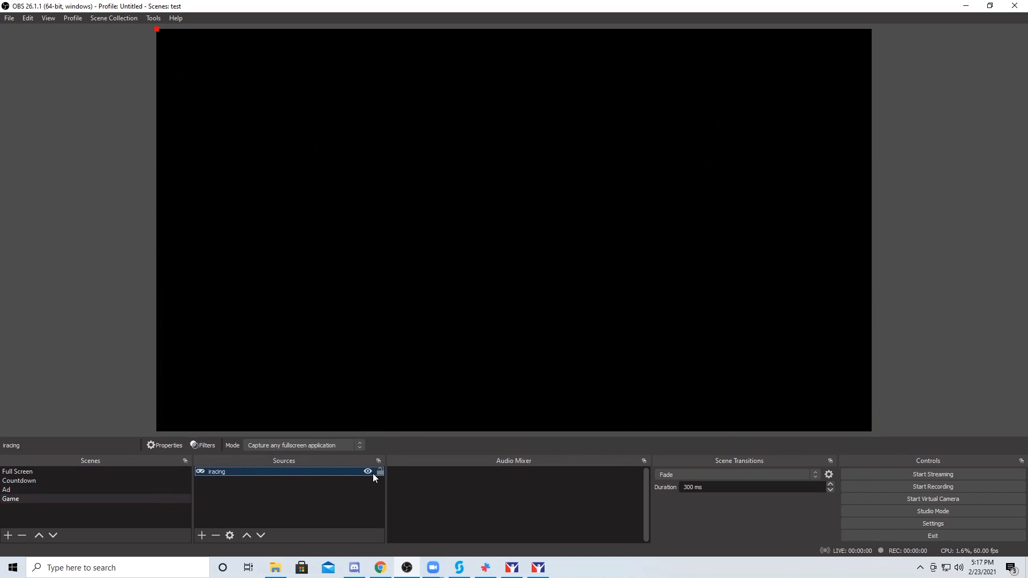
{"action": "left_click", "coordinate": [9, 489]}
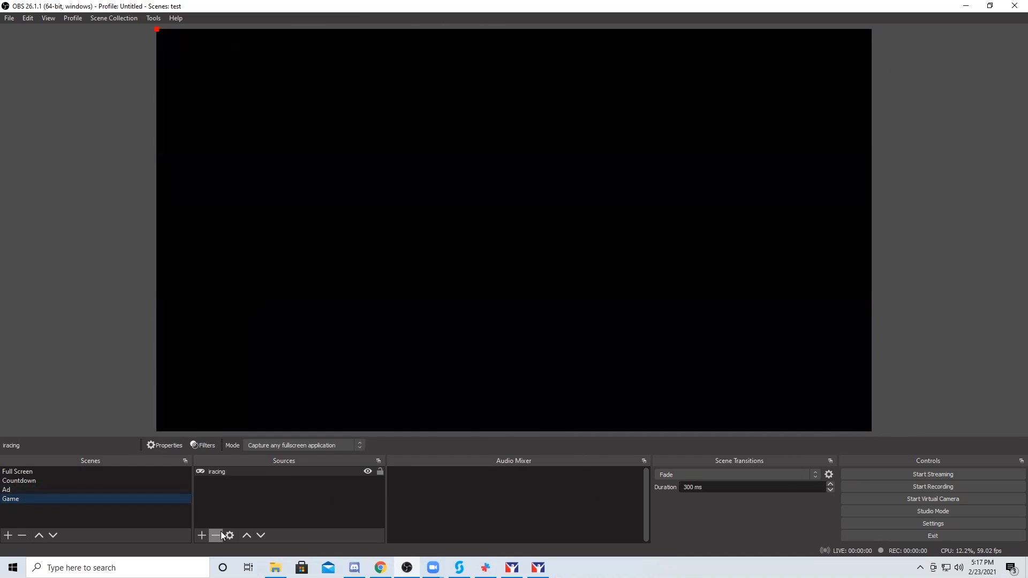
{"action": "left_click", "coordinate": [224, 533]}
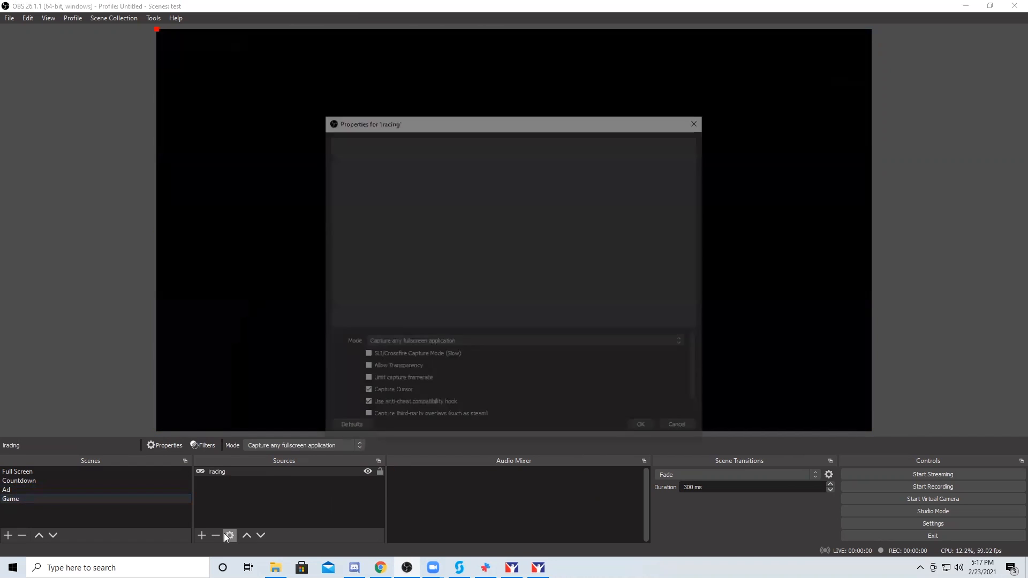
{"action": "left_click", "coordinate": [686, 343]}
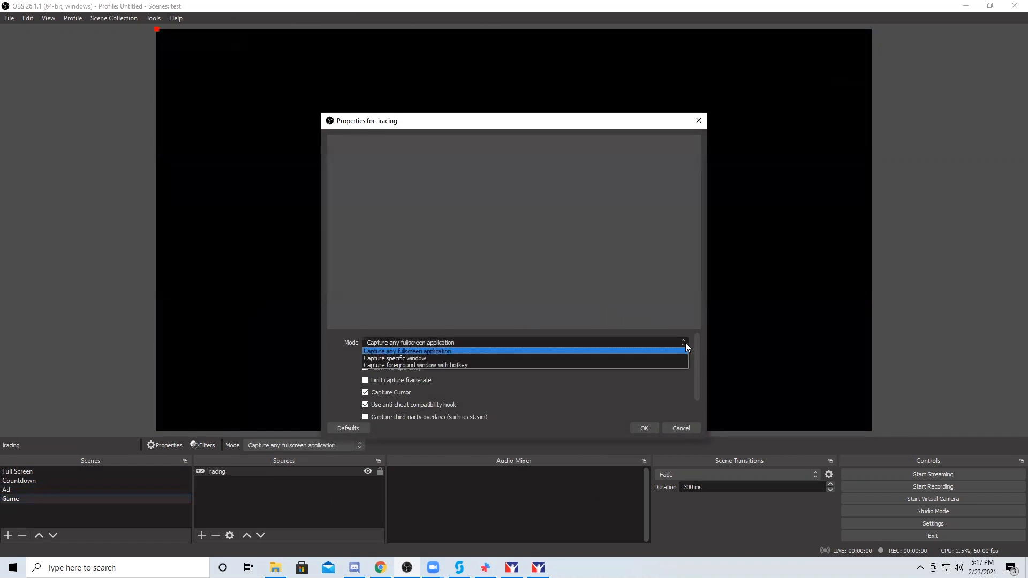
{"action": "left_click", "coordinate": [668, 359]}
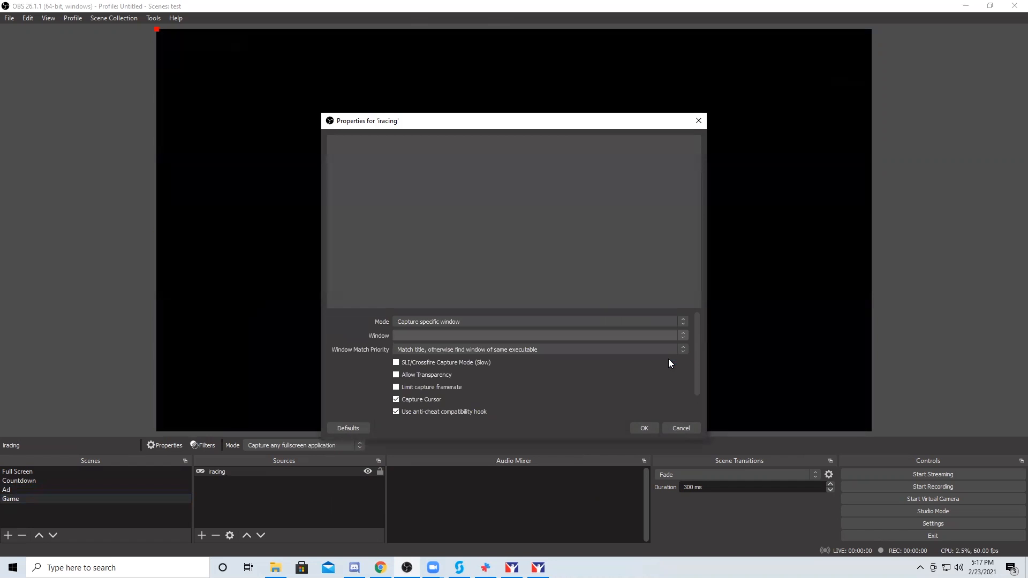
- Choose [iRacingSim64DX11.exe]: iRacing.com Simulator as the window to capture in Capture specific window mode, and accept the properties
{"action": "left_click", "coordinate": [684, 335]}
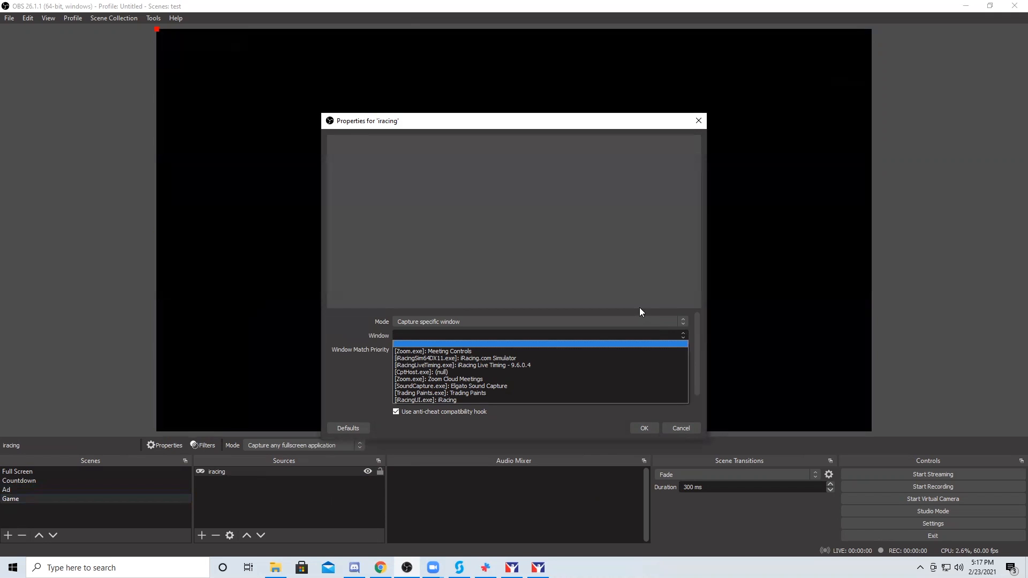
{"action": "left_click", "coordinate": [681, 323]}
{"action": "left_click", "coordinate": [687, 320]}
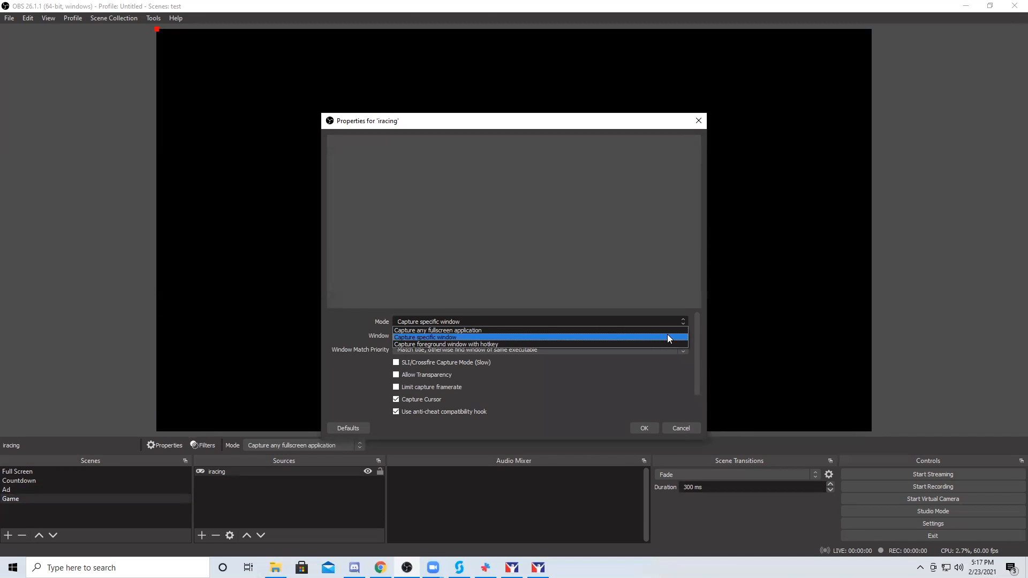
{"action": "left_click", "coordinate": [667, 338]}
{"action": "left_click", "coordinate": [681, 336]}
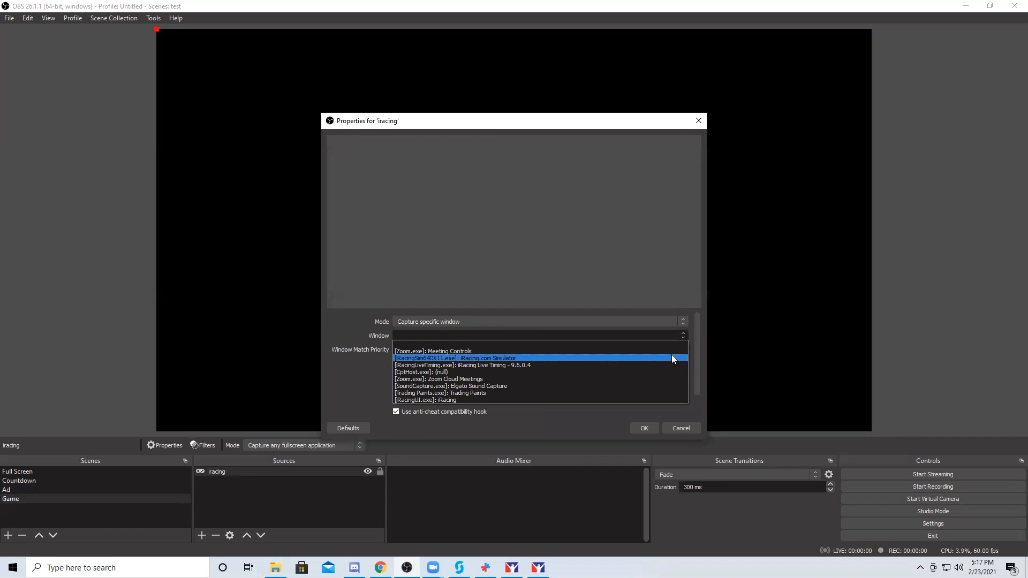
{"action": "left_click", "coordinate": [674, 359]}
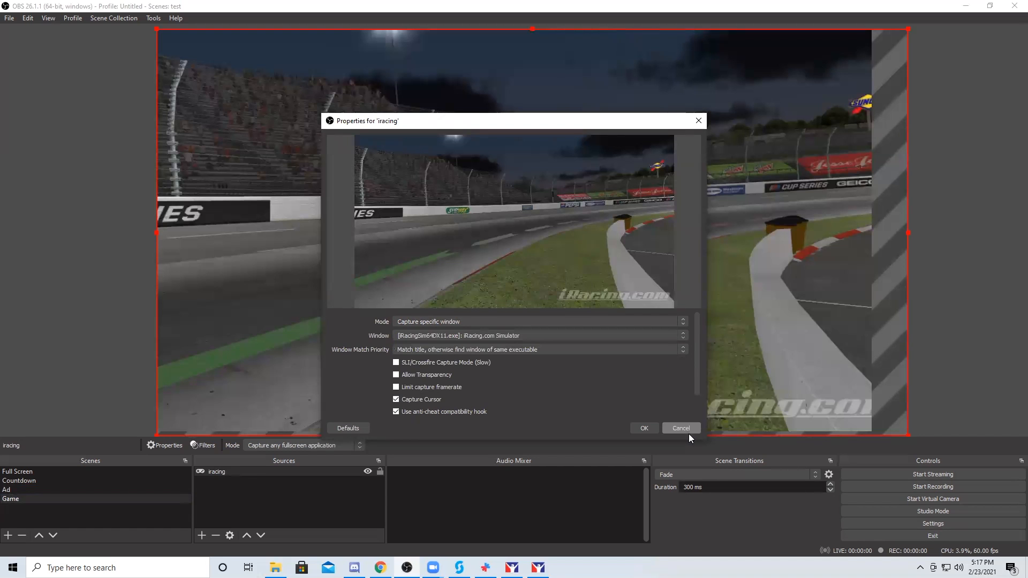
{"action": "left_click", "coordinate": [644, 427]}
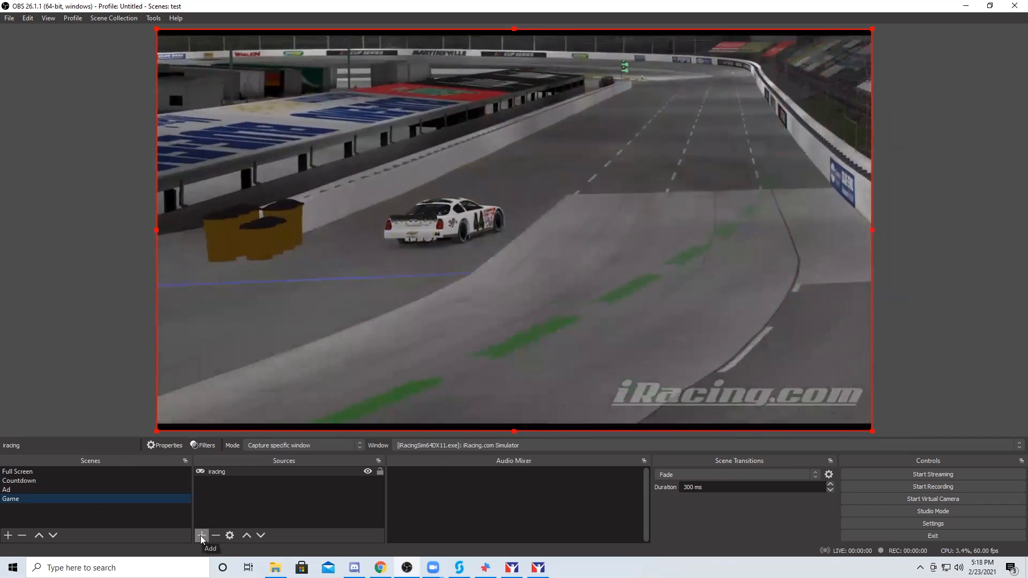
- Add a new Browser source named "overlay" to the Game scene
{"action": "left_click", "coordinate": [201, 535]}
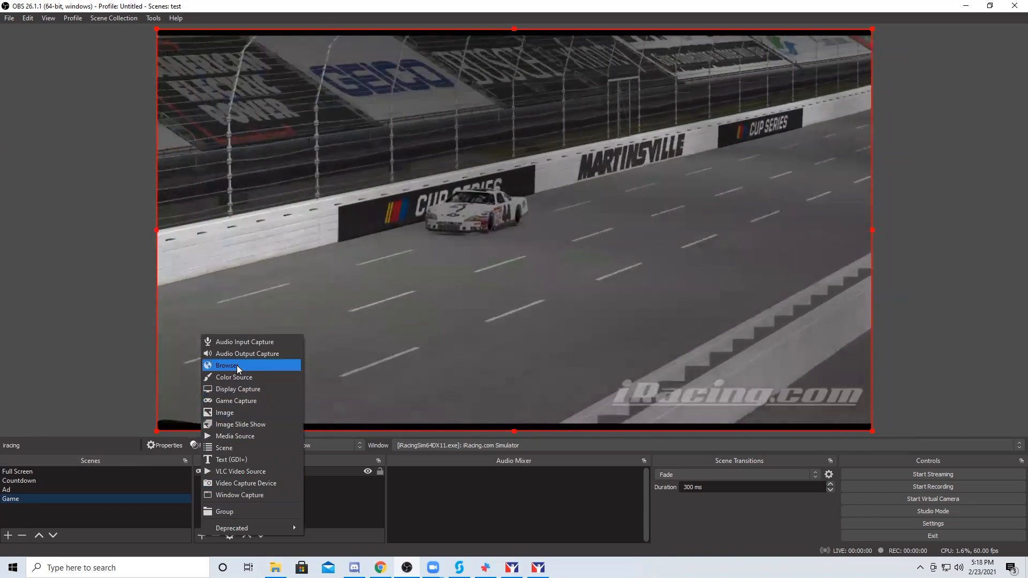
{"action": "left_click", "coordinate": [237, 365]}
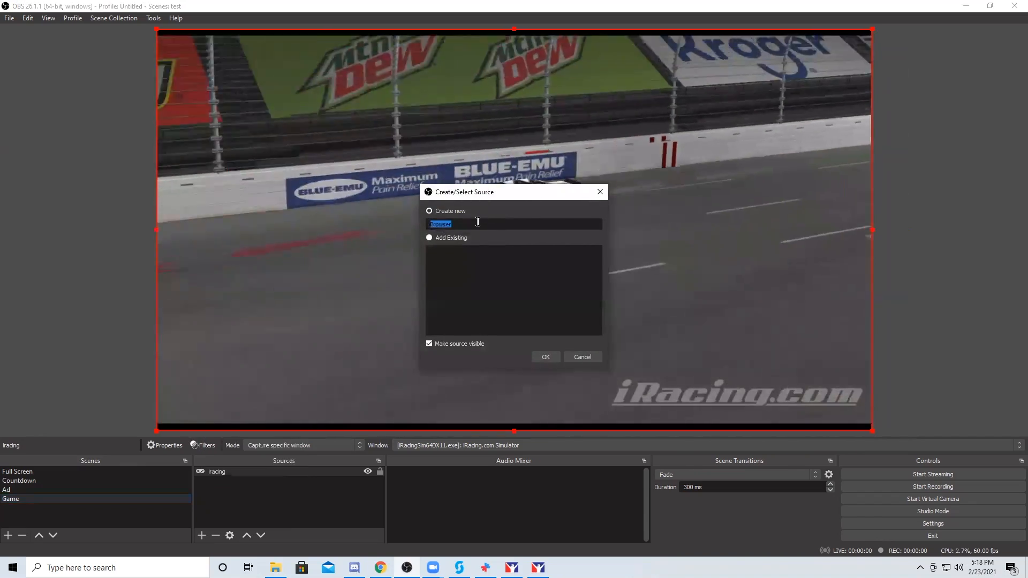
{"action": "type", "text": "ove"}
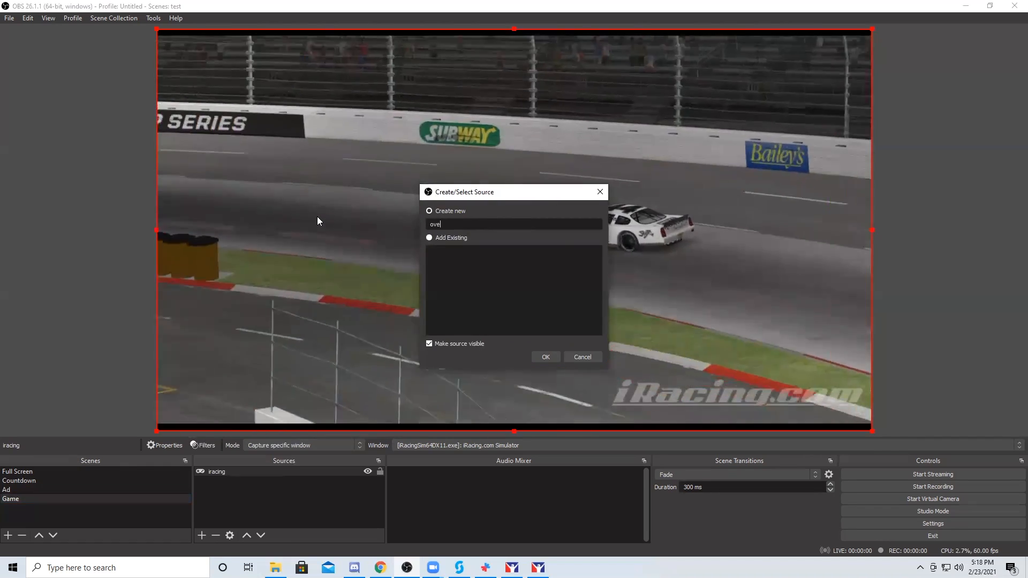
{"action": "type", "text": "rlay"}
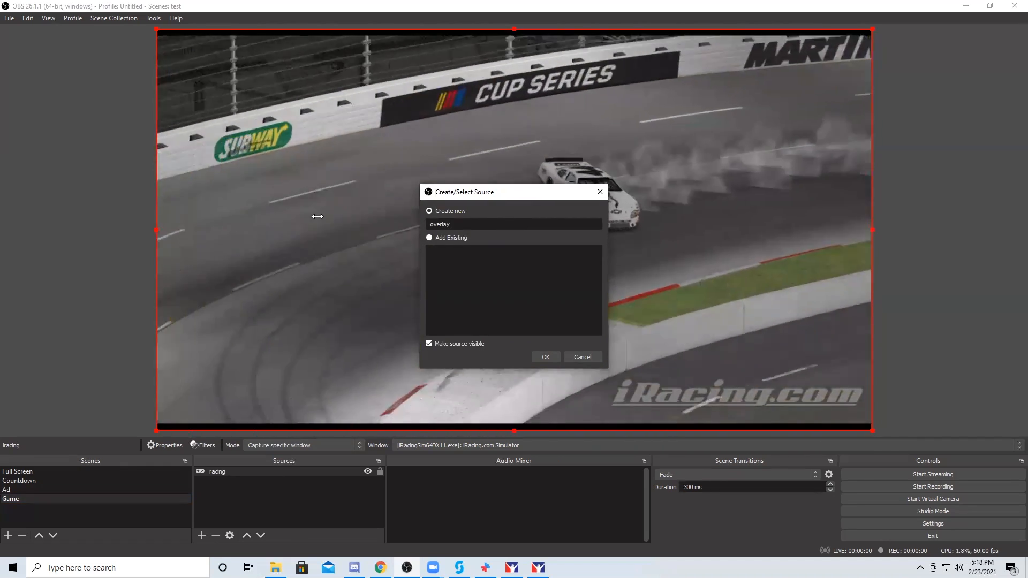
{"action": "key", "text": "Return"}
- Clear the default URL of the overlay browser source
{"action": "left_click_drag", "start_coordinate": [683, 327], "coordinate": [148, 262]}
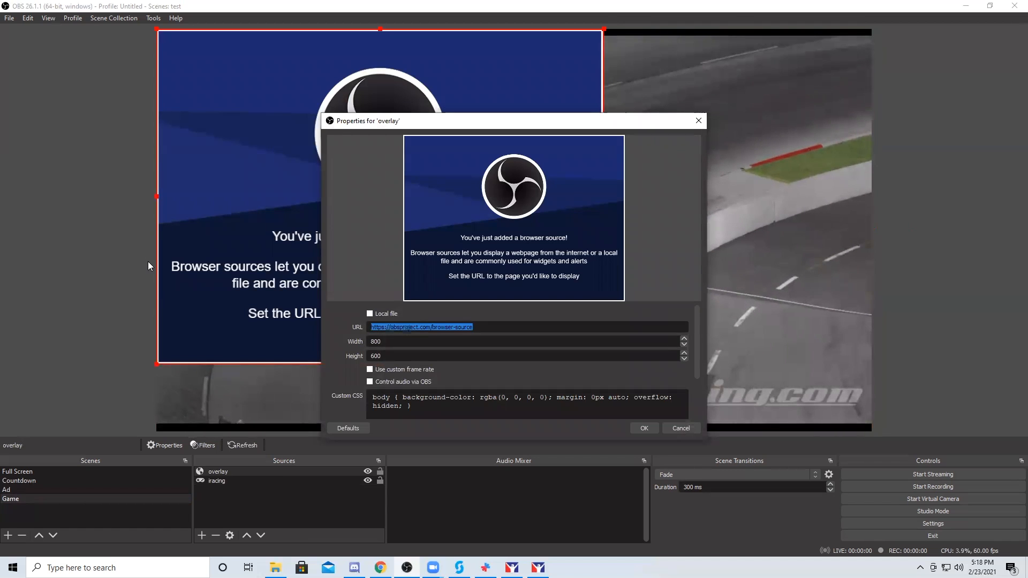
{"action": "key", "text": "BackSpace"}
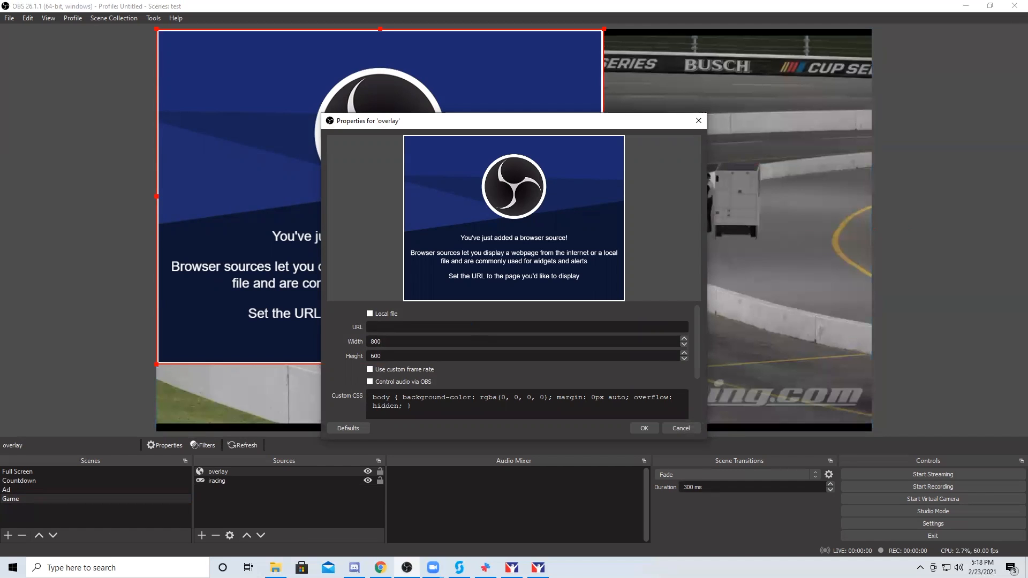
{"action": "key", "text": "alt+Tab"}
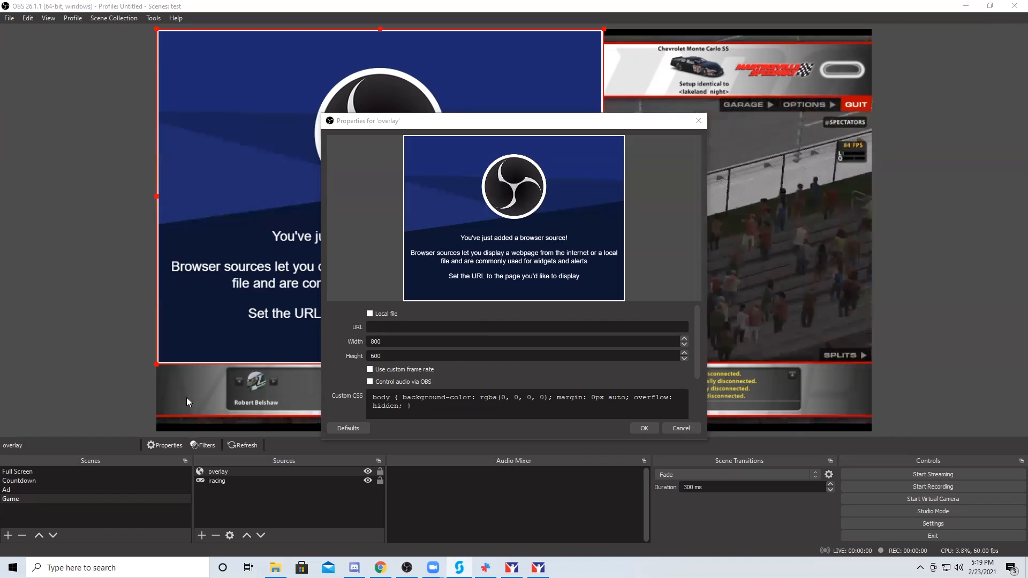
{"action": "left_click", "coordinate": [390, 327]}
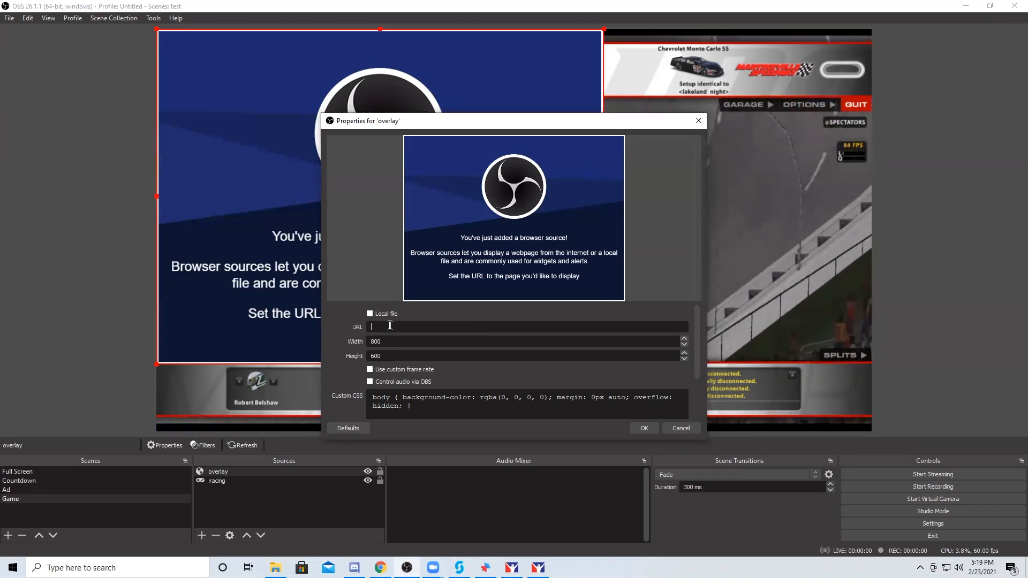
{"action": "type", "text": "https://livetiming.sdk-gaming.co.uk/livetiming.html?room="}
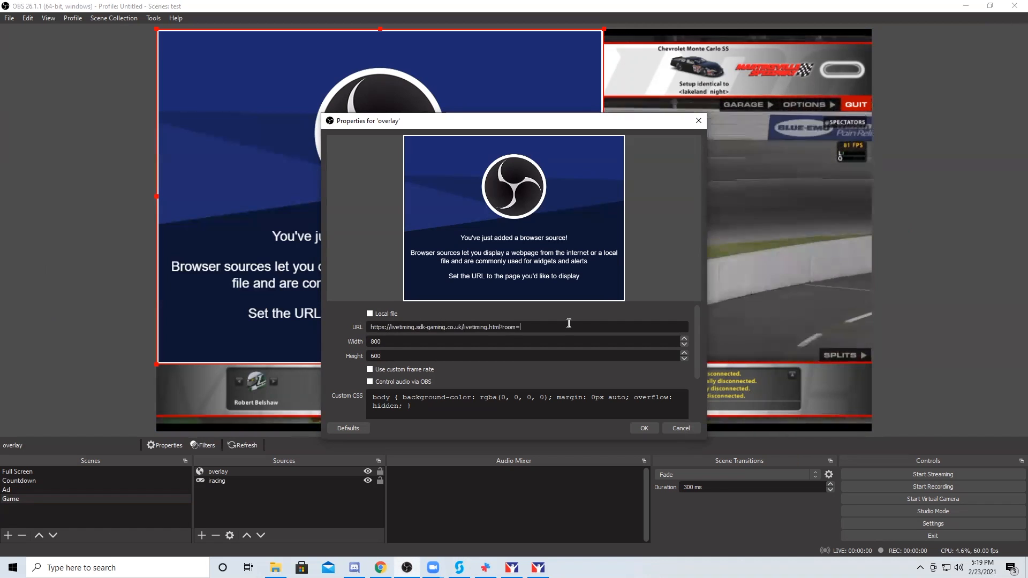
{"action": "left_click_drag", "start_coordinate": [587, 326], "coordinate": [202, 303]}
{"action": "key", "text": "BackSpace"}
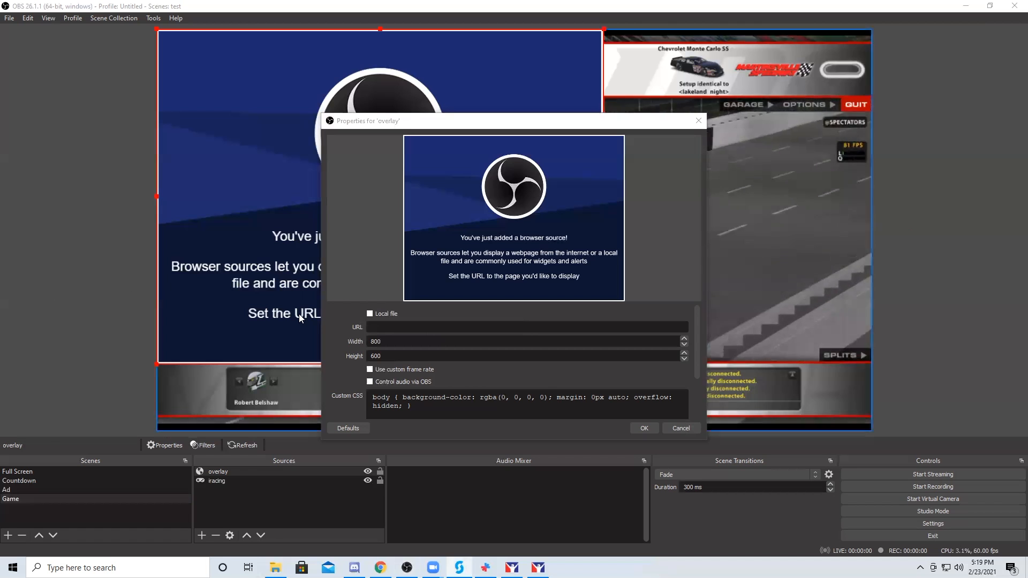
{"action": "left_click", "coordinate": [409, 327]}
{"action": "type", "text": "https://livetiming.solugaming.co.uk/f1-overlay.html#room="}
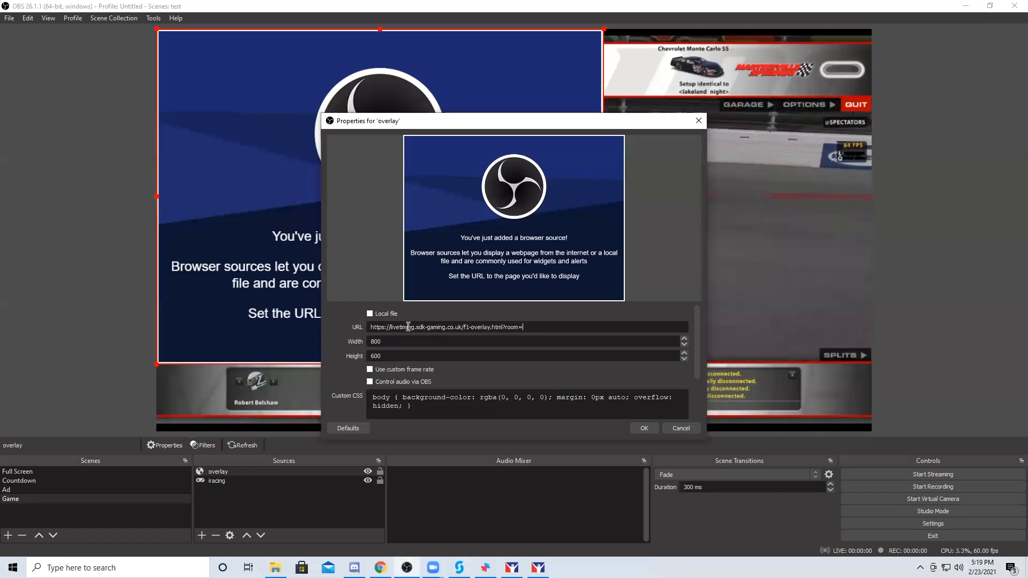
{"action": "key", "text": "Return"}
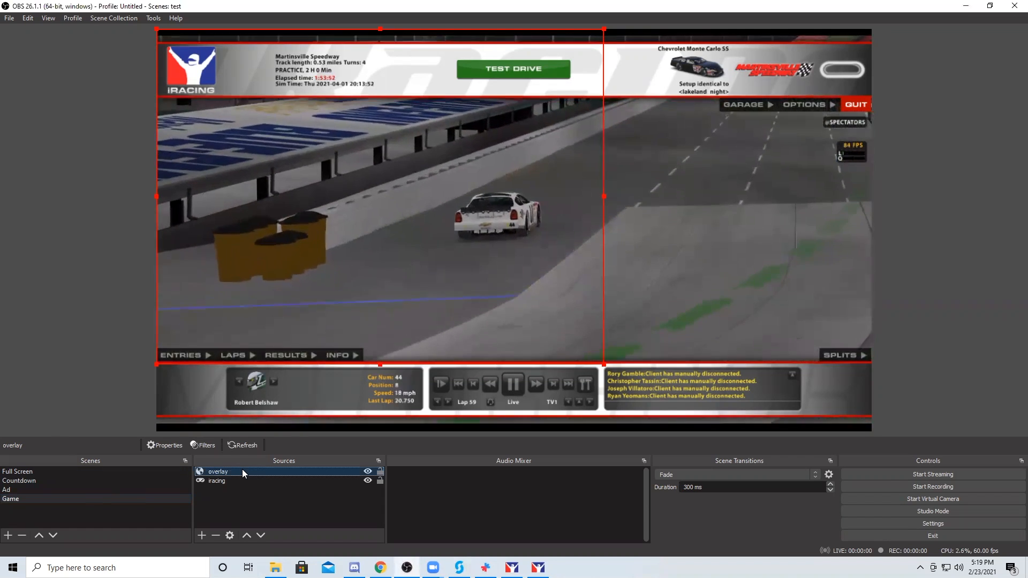
- Set the overlay browser source's width to 1280 and height to 720, and accept the properties
{"action": "right_click", "coordinate": [242, 469]}
{"action": "left_click", "coordinate": [262, 462]}
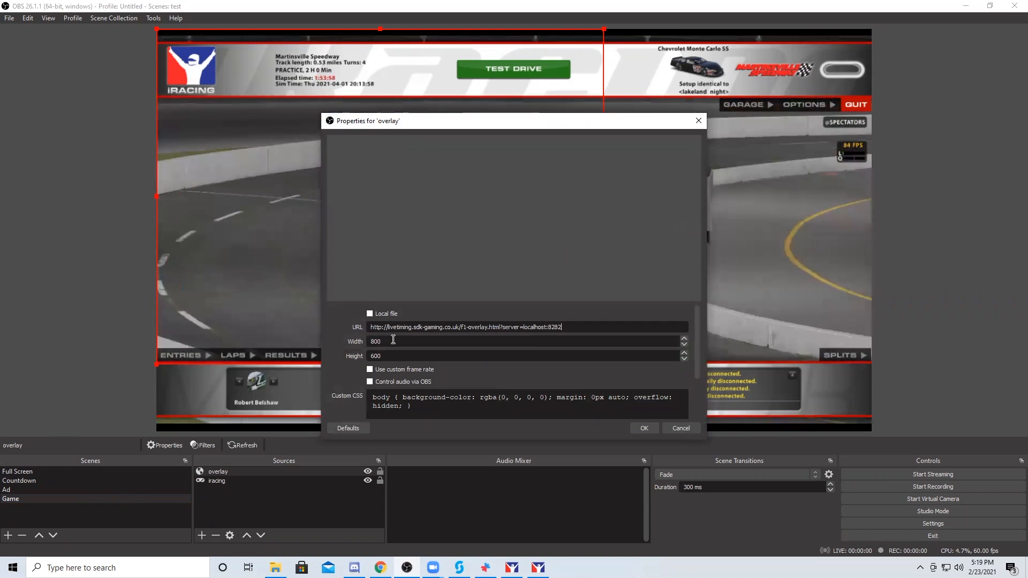
{"action": "double_click", "coordinate": [375, 341]}
{"action": "type", "text": "1289"}
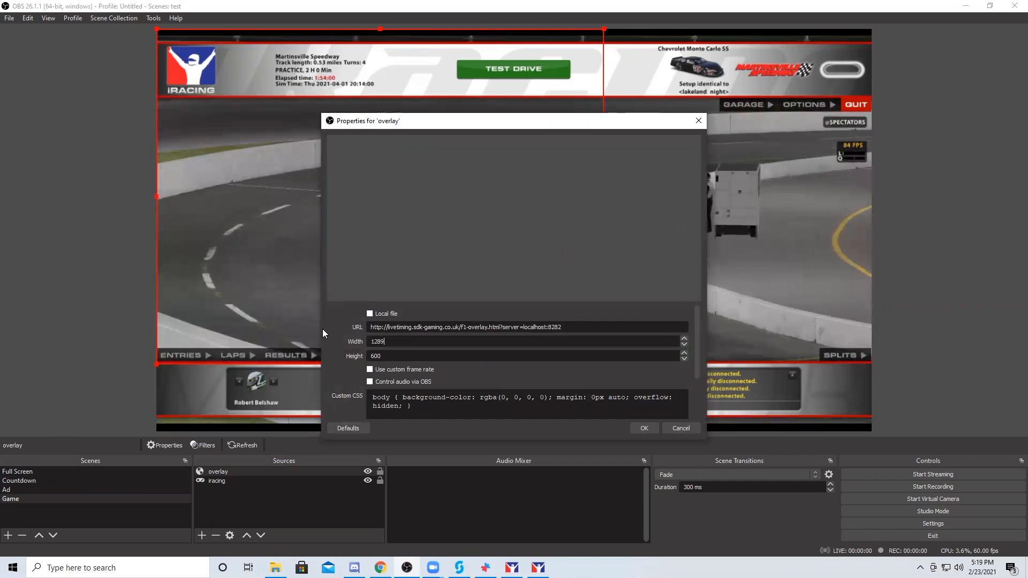
{"action": "type", "text": "0"}
{"action": "key", "text": "Tab"}
{"action": "type", "text": "720"}
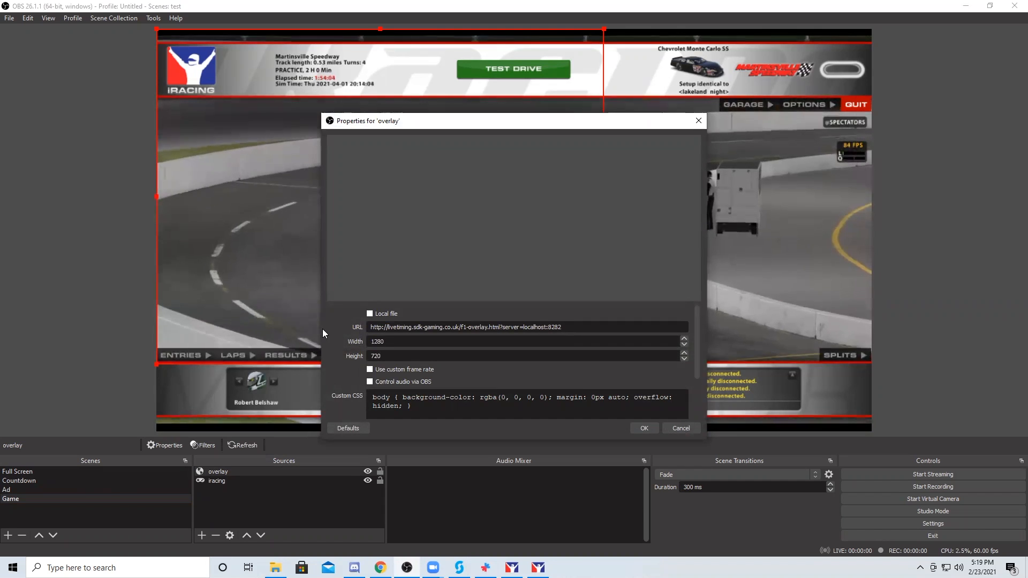
{"action": "key", "text": "Return"}
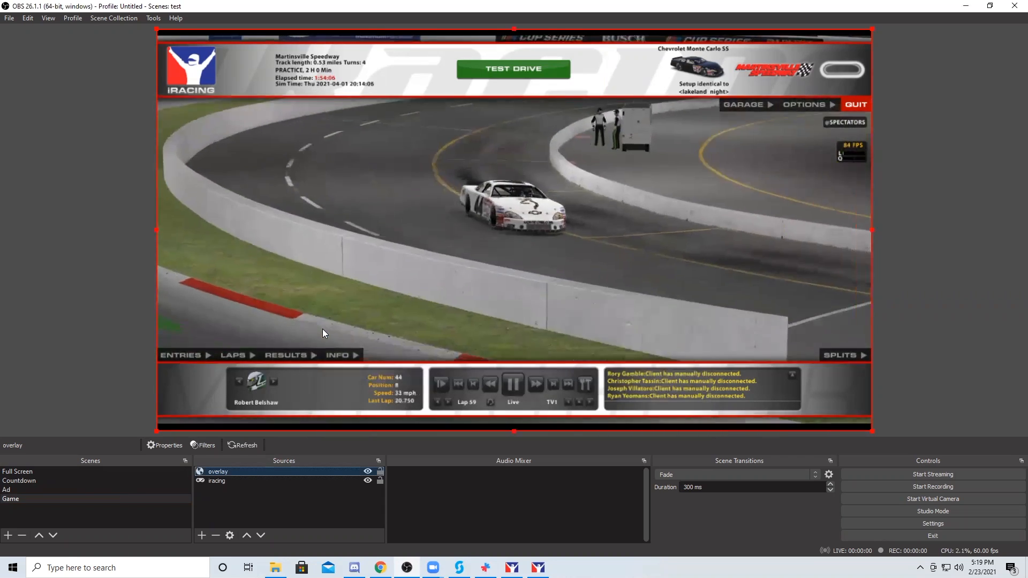
- Try moving the iracing source up in the source order and back down below overlay, and select overlay
{"action": "left_click", "coordinate": [211, 481]}
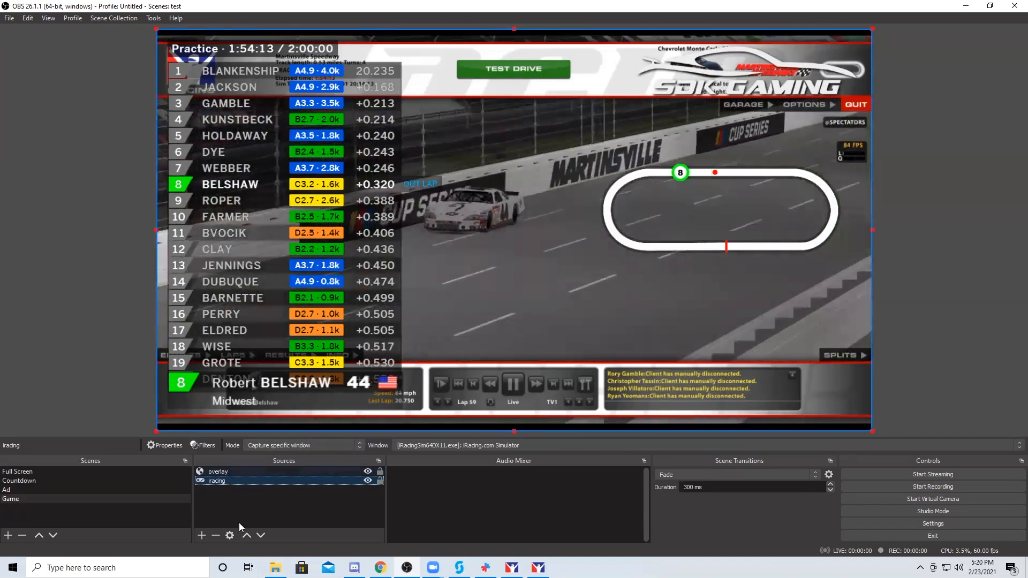
{"action": "left_click", "coordinate": [247, 535]}
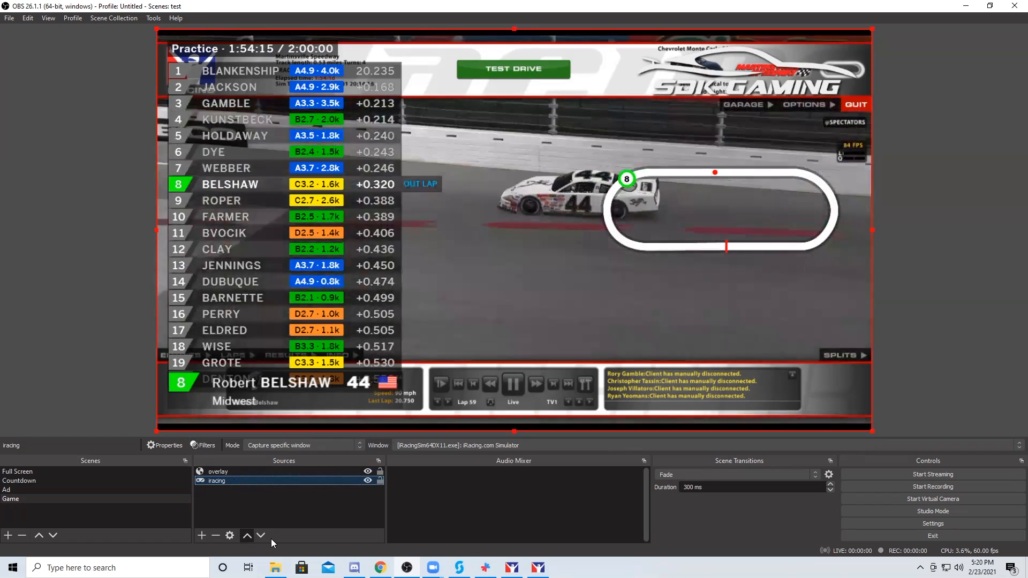
{"action": "left_click", "coordinate": [261, 535]}
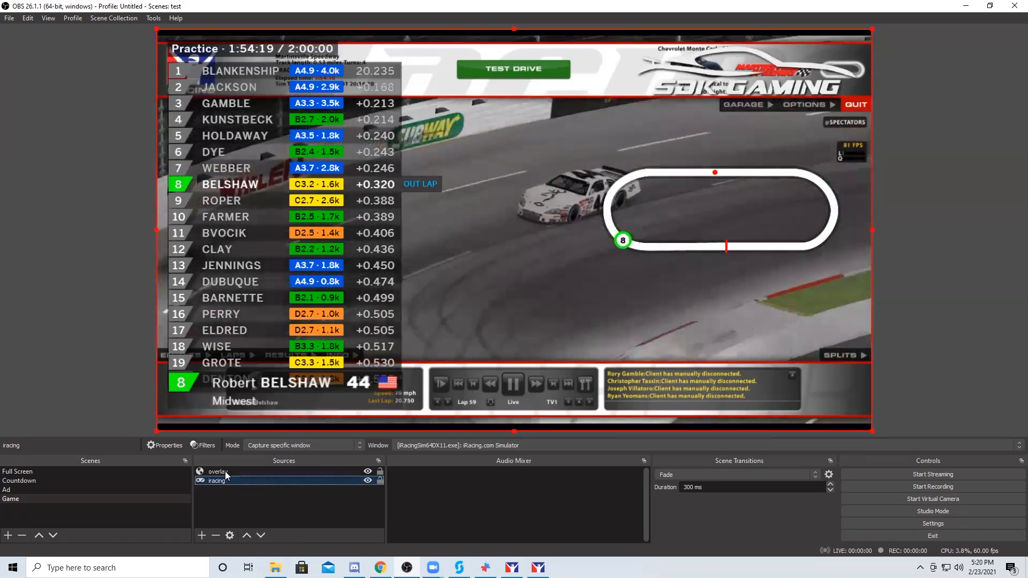
{"action": "left_click", "coordinate": [225, 471]}
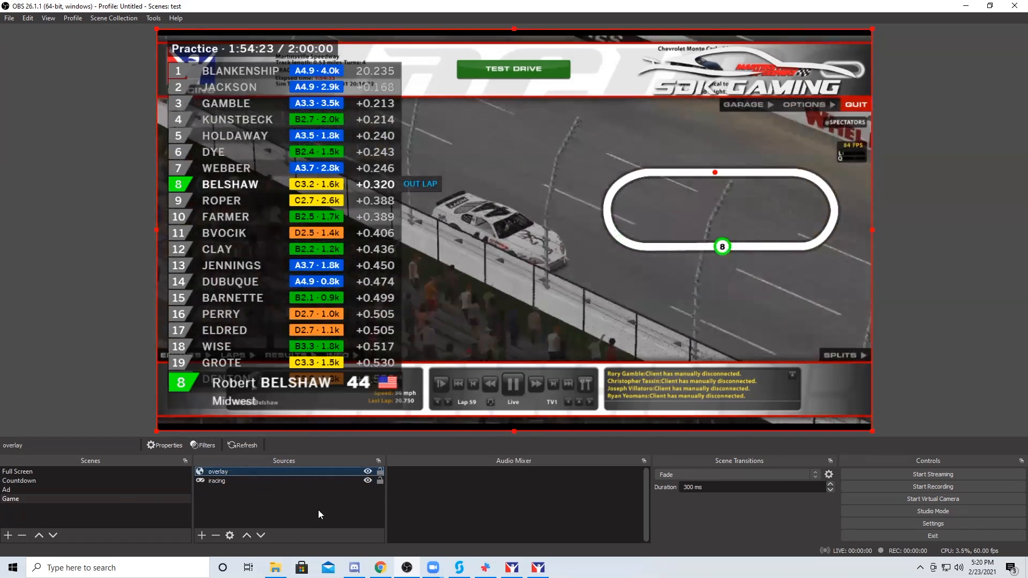
- Add a new scene named break
{"action": "left_click", "coordinate": [8, 536]}
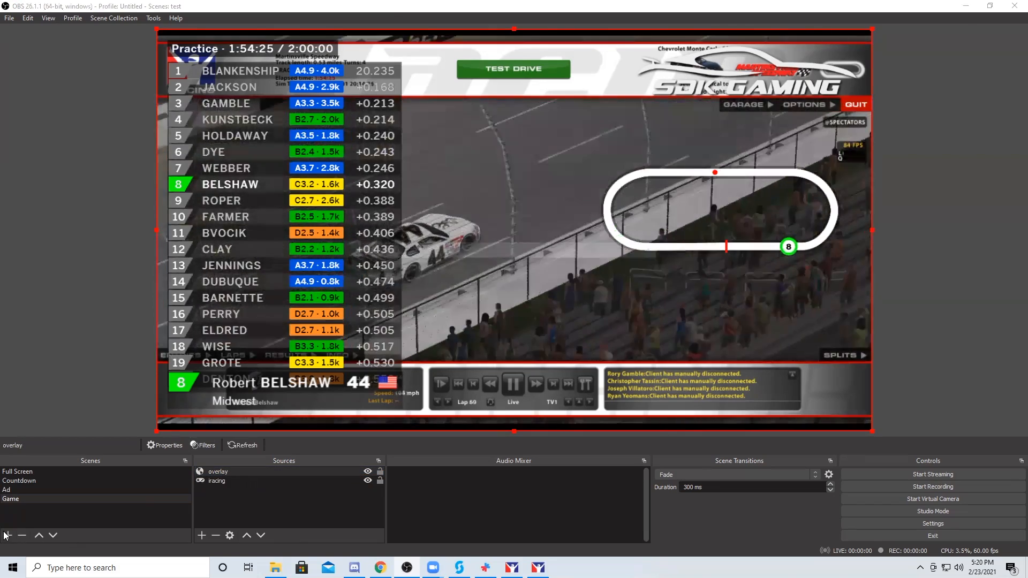
{"action": "type", "text": "break"}
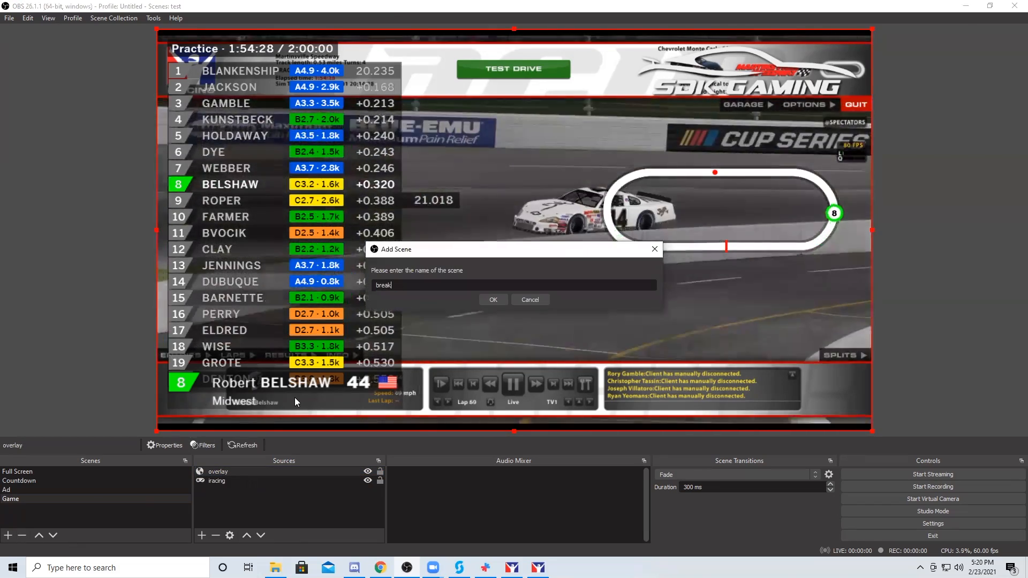
{"action": "key", "text": "Return"}
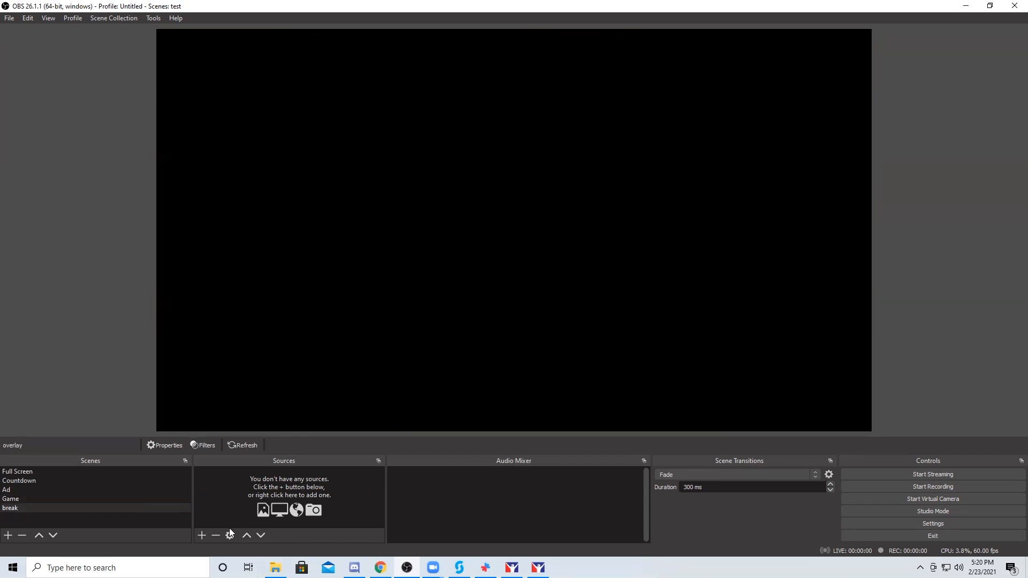
- Try adding a VLC Video Source named com break to the break scene
{"action": "left_click", "coordinate": [201, 535]}
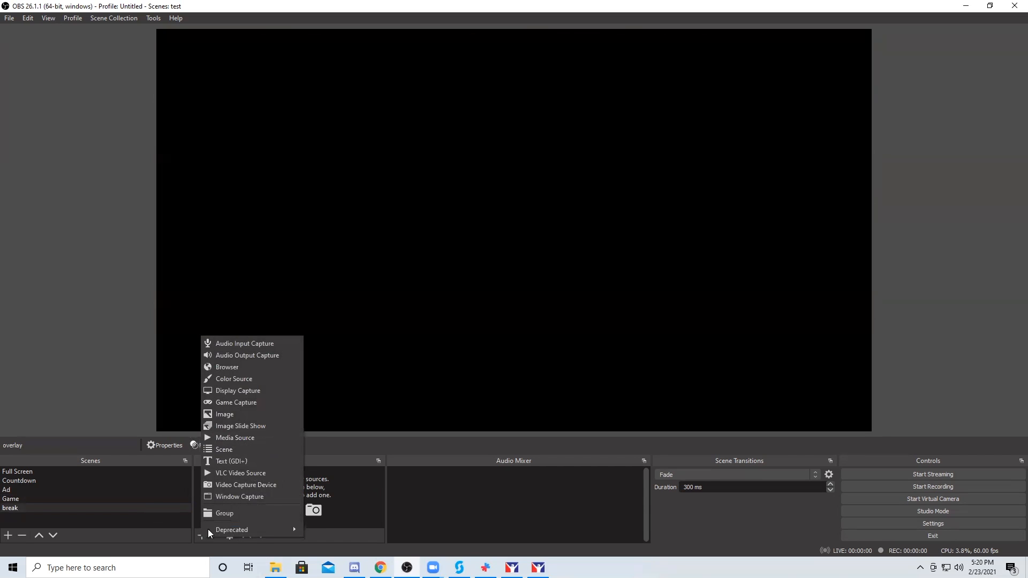
{"action": "left_click", "coordinate": [234, 474]}
{"action": "type", "text": "bree"}
{"action": "key", "text": "BackSpace"}
{"action": "type", "text": "ak"}
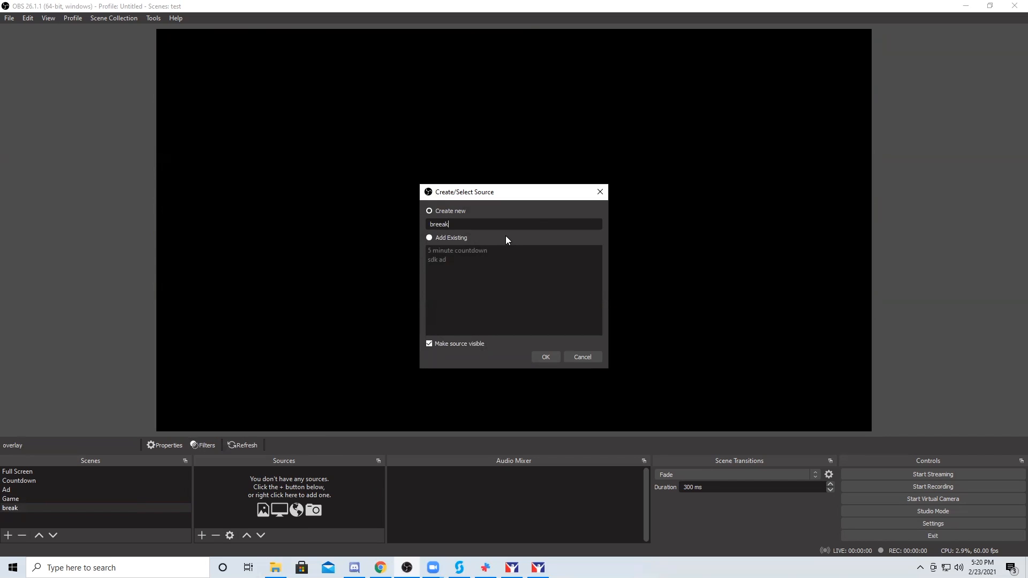
{"action": "key", "text": "Return"}
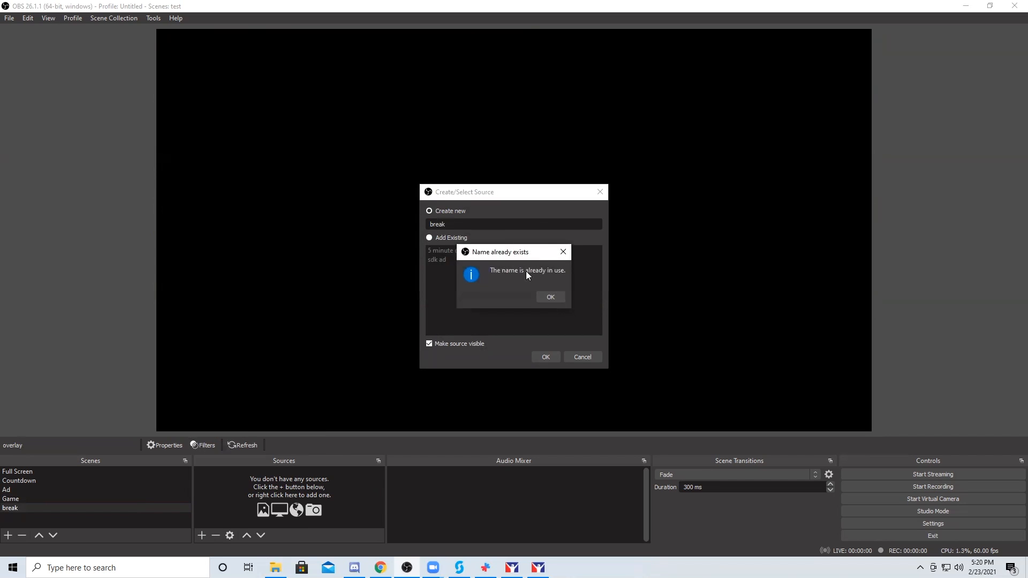
{"action": "left_click", "coordinate": [551, 298]}
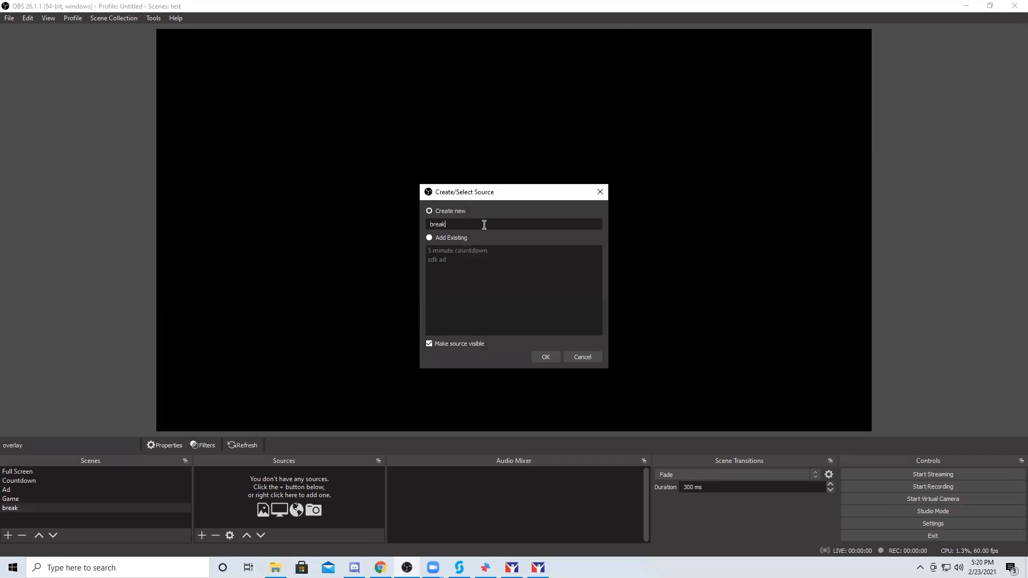
{"action": "key", "text": "Home"}
{"action": "type", "text": "com"}
{"action": "key", "text": "End"}
{"action": "key", "text": "Return"}
- Abandon adding the VRS Ad Spot video to the com break playlist and remove the com break source
{"action": "left_click", "coordinate": [681, 353]}
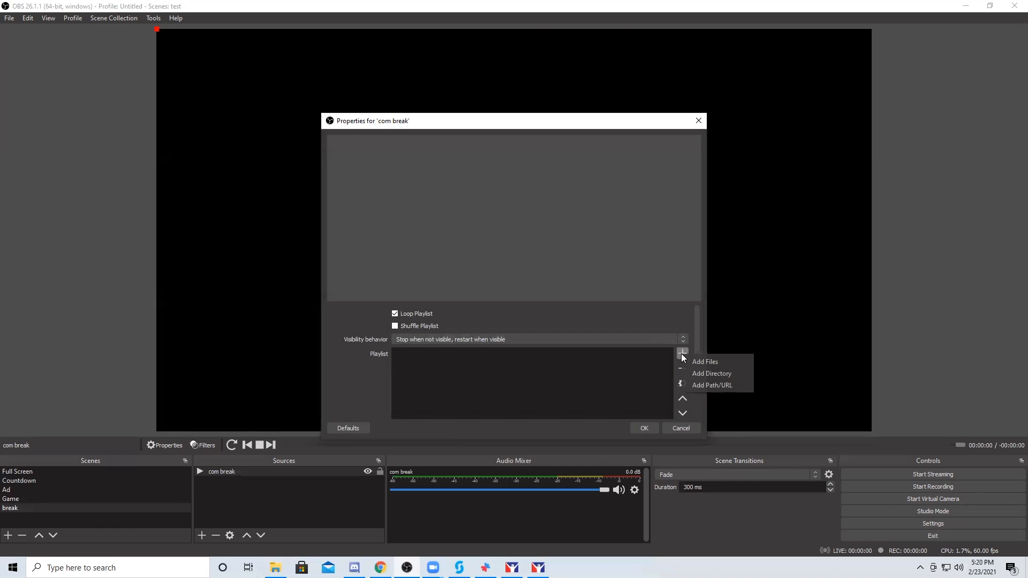
{"action": "left_click", "coordinate": [693, 360]}
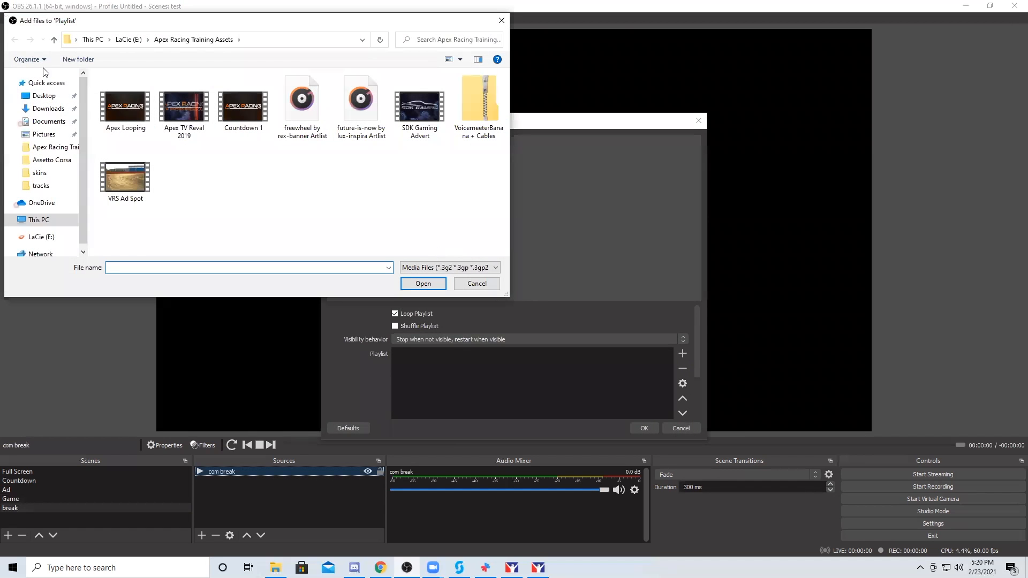
{"action": "left_click", "coordinate": [130, 182]}
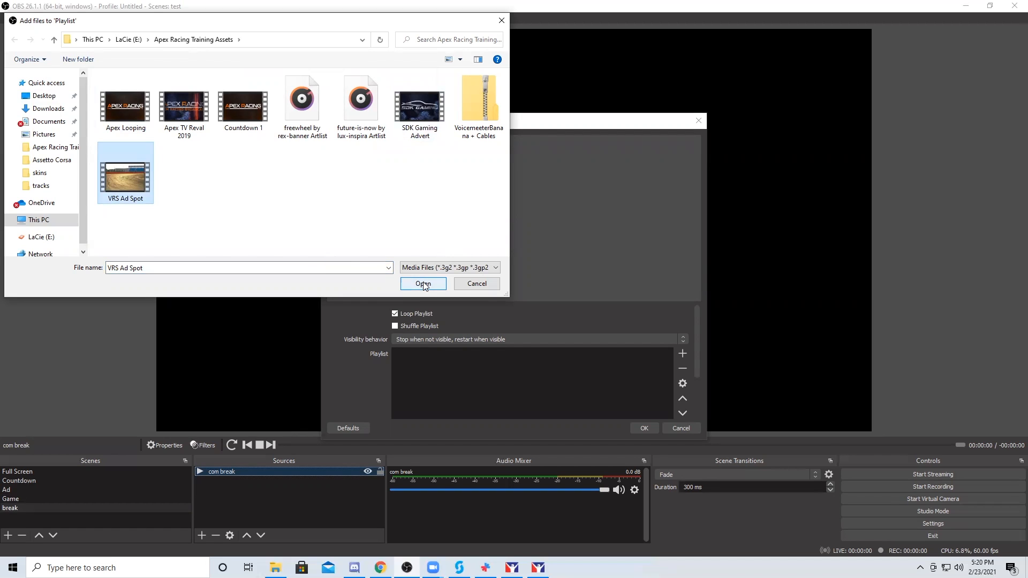
{"action": "left_click", "coordinate": [477, 283]}
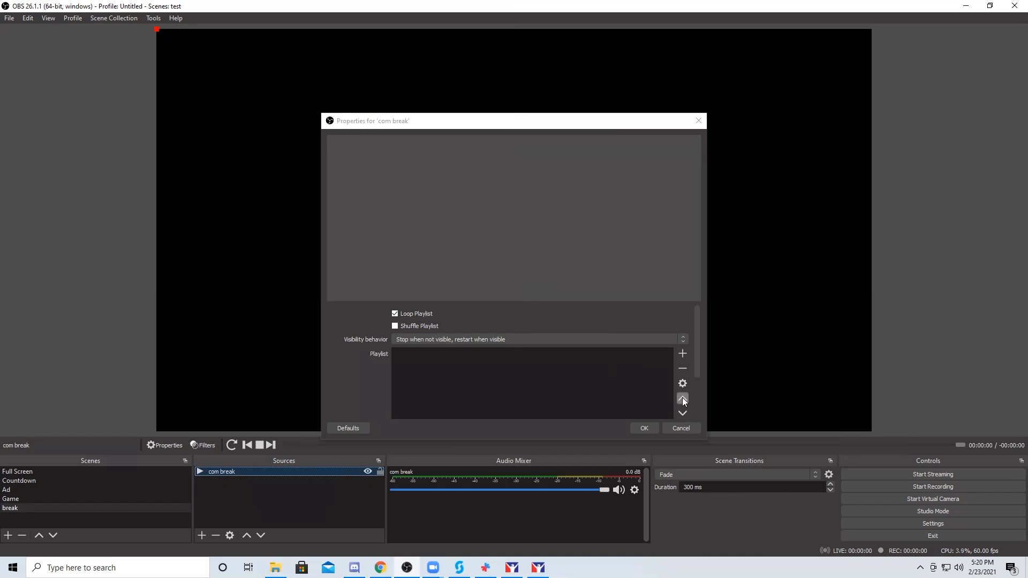
{"action": "left_click", "coordinate": [687, 427]}
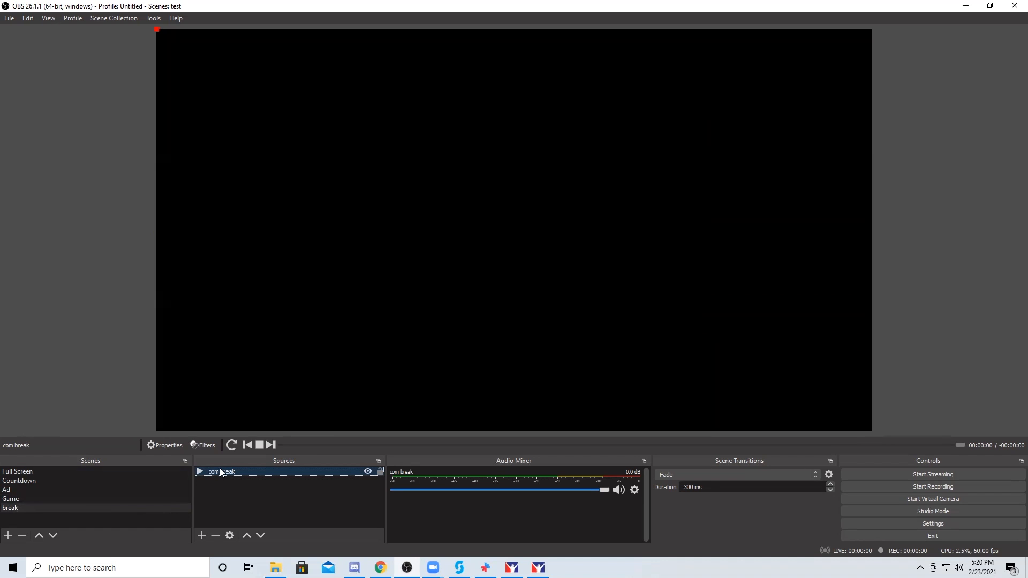
{"action": "left_click", "coordinate": [216, 536]}
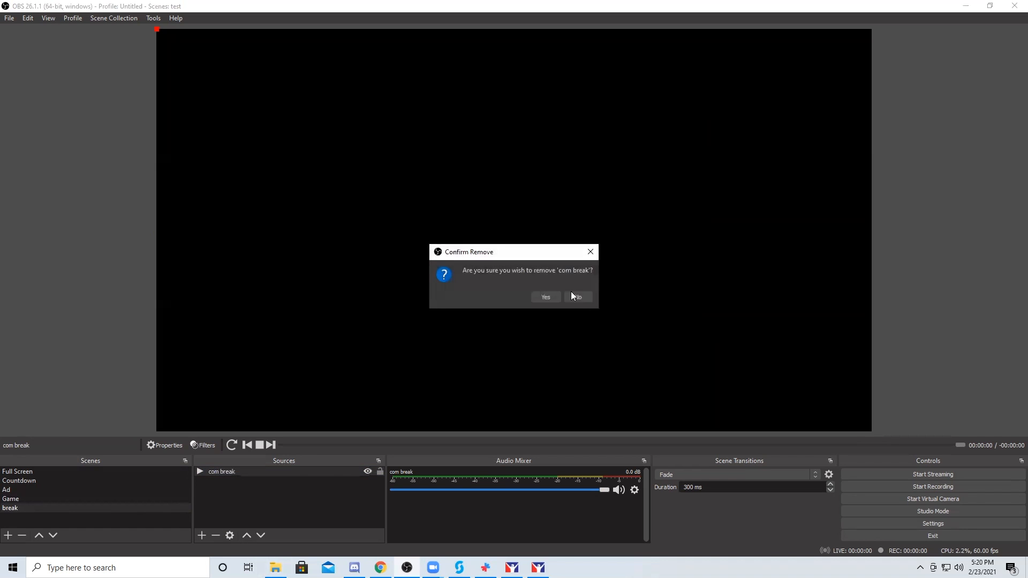
{"action": "left_click", "coordinate": [539, 298]}
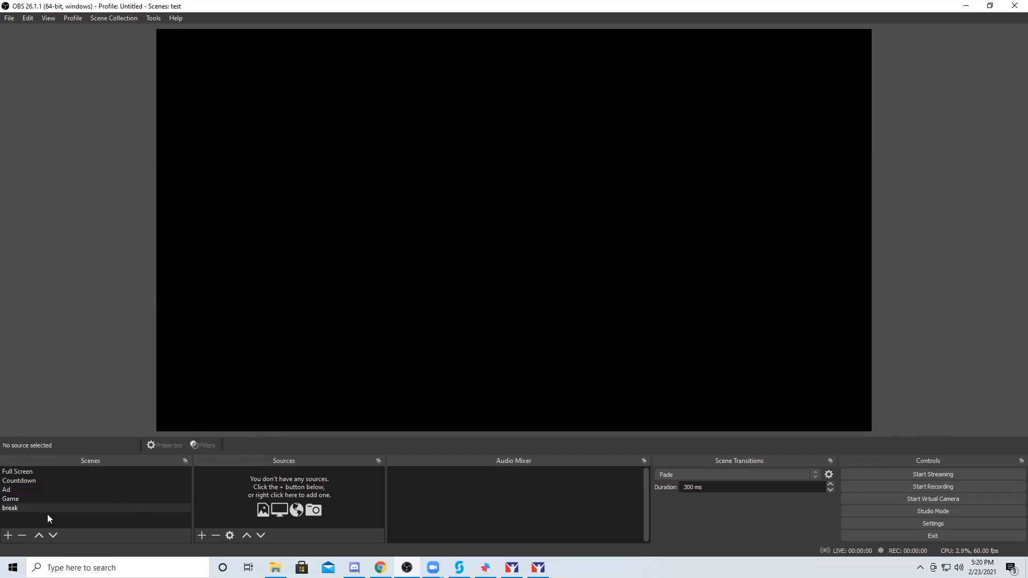
- Add a VLC Video Source named 5 min to the break scene
{"action": "left_click", "coordinate": [202, 536]}
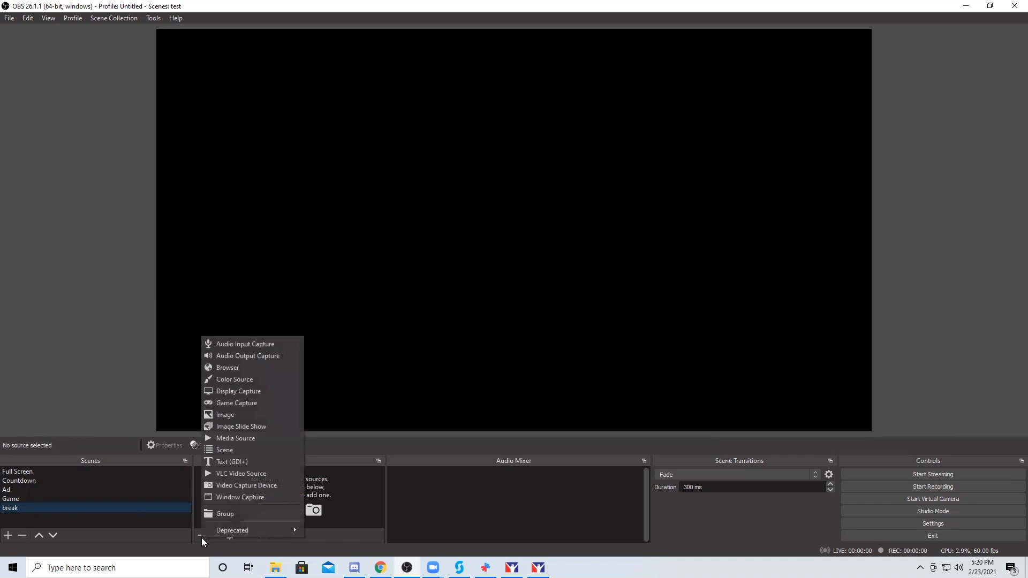
{"action": "left_click", "coordinate": [243, 475]}
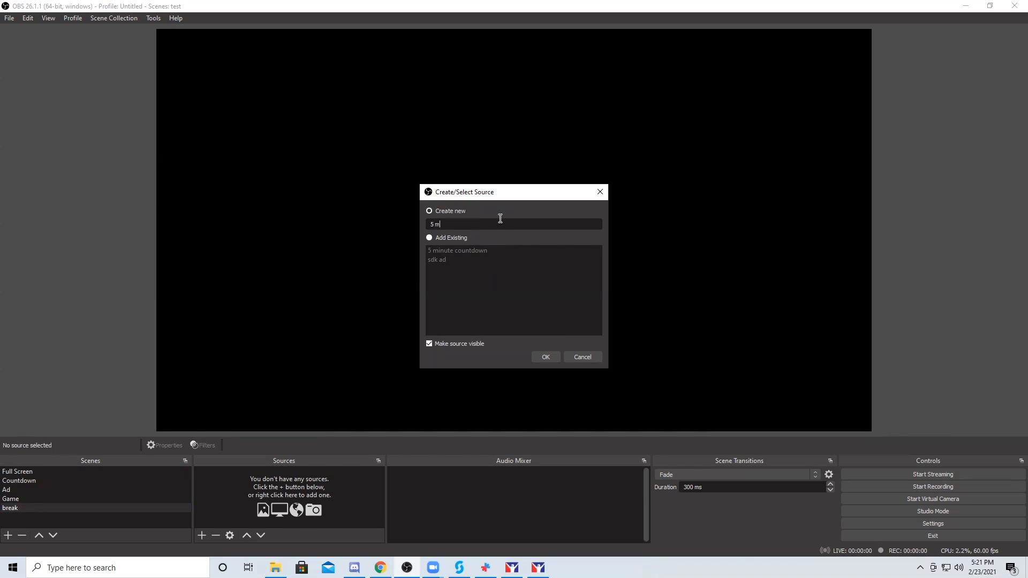
{"action": "key", "text": "Return"}
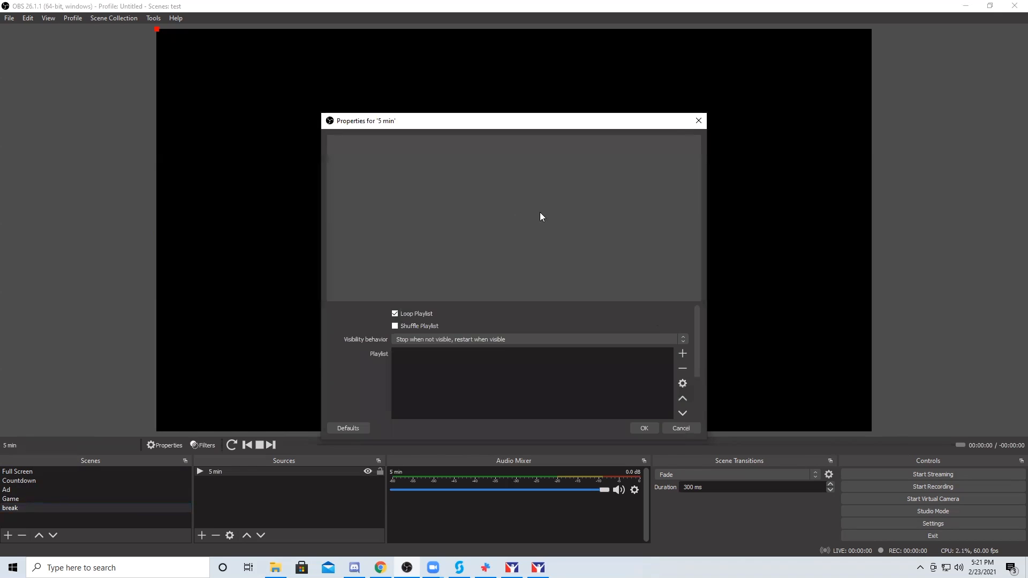
- Add the Apex Looping video to the 5 min source's playlist and accept the properties
{"action": "left_click", "coordinate": [683, 355]}
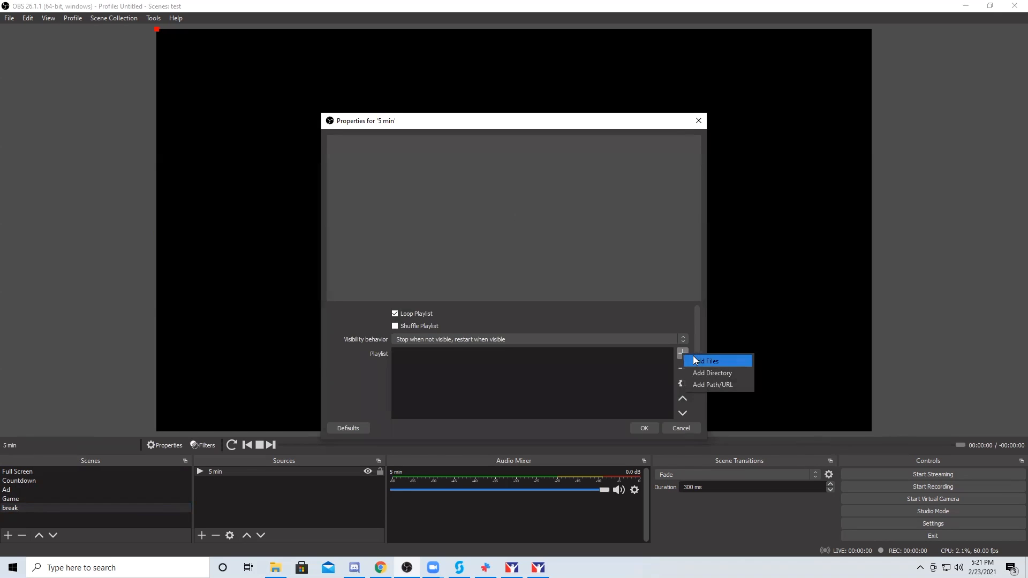
{"action": "left_click", "coordinate": [695, 360]}
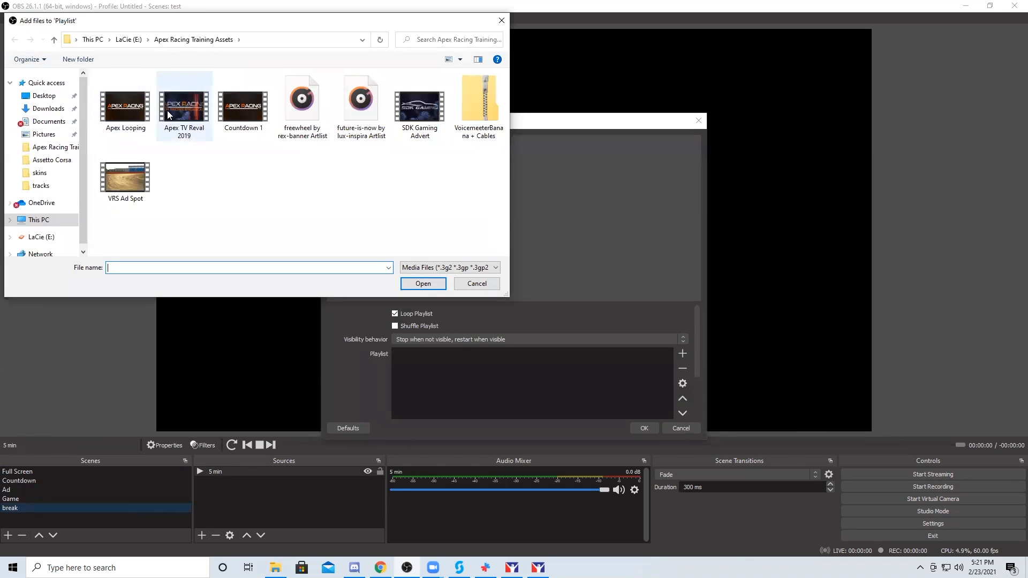
{"action": "left_click", "coordinate": [231, 118]}
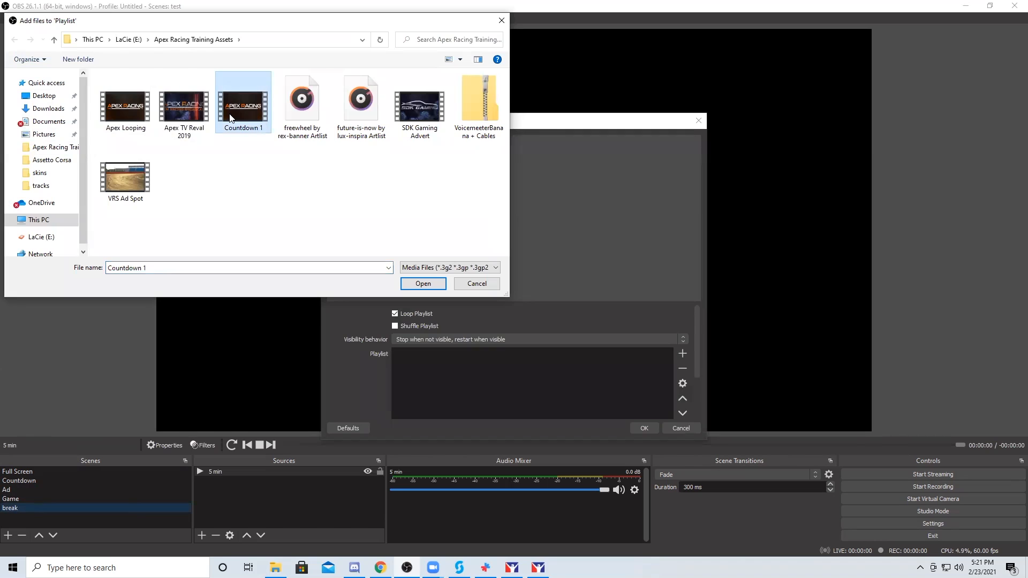
{"action": "left_click", "coordinate": [123, 109]}
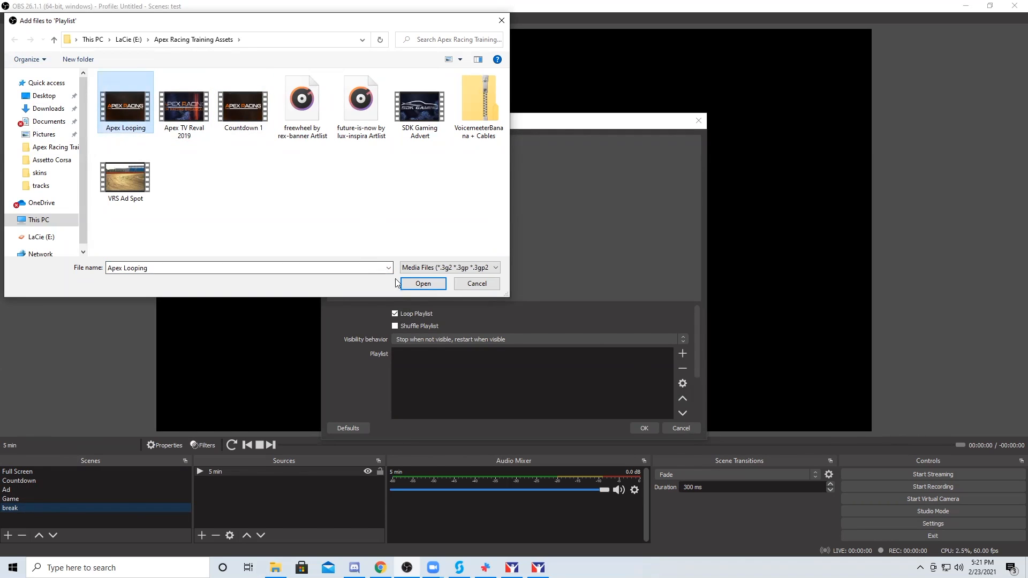
{"action": "left_click", "coordinate": [423, 285]}
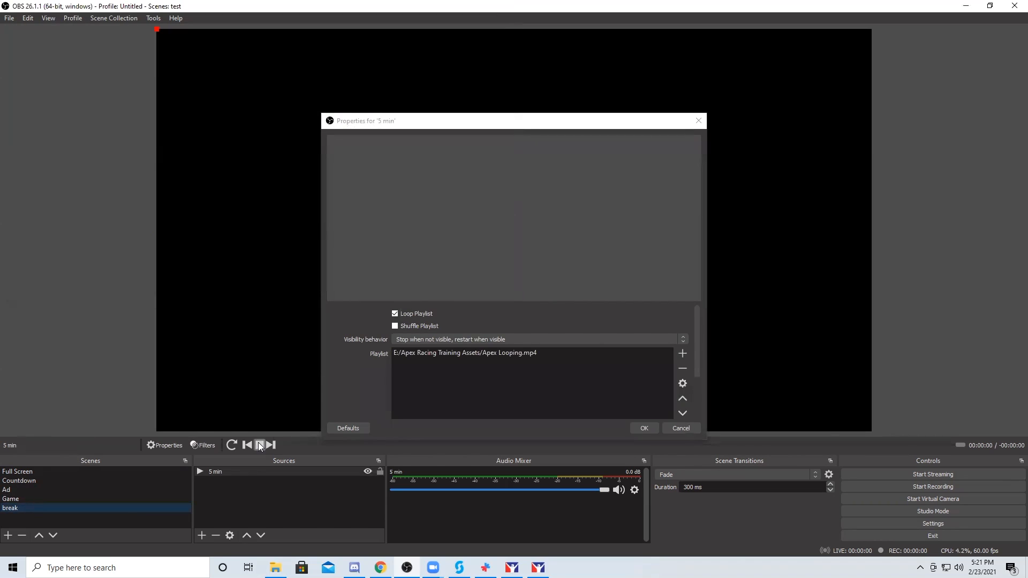
{"action": "left_click", "coordinate": [644, 427]}
- Review the 5 min source's properties without changes and fit the source to the screen
{"action": "right_click", "coordinate": [220, 473]}
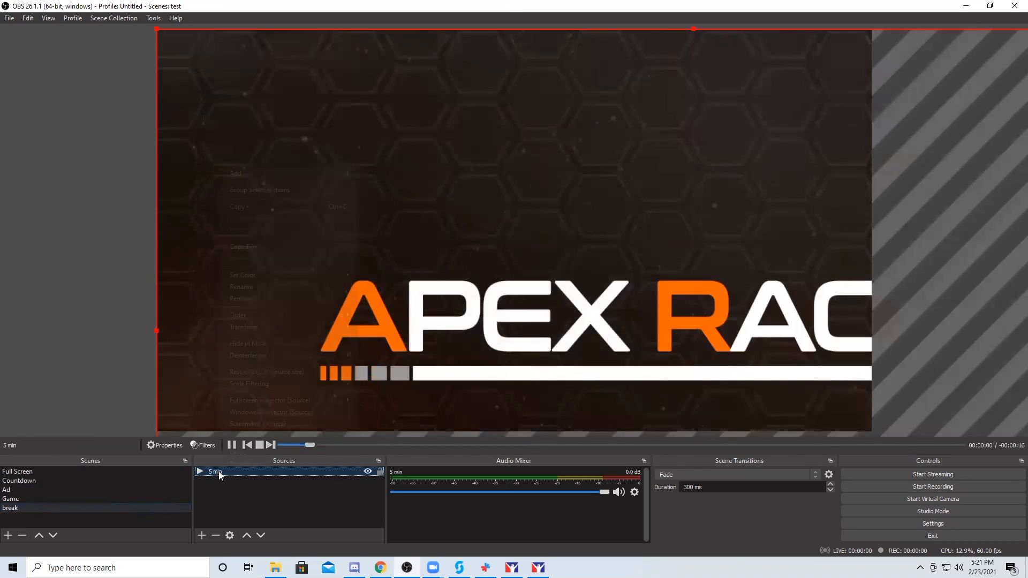
{"action": "left_click", "coordinate": [236, 464]}
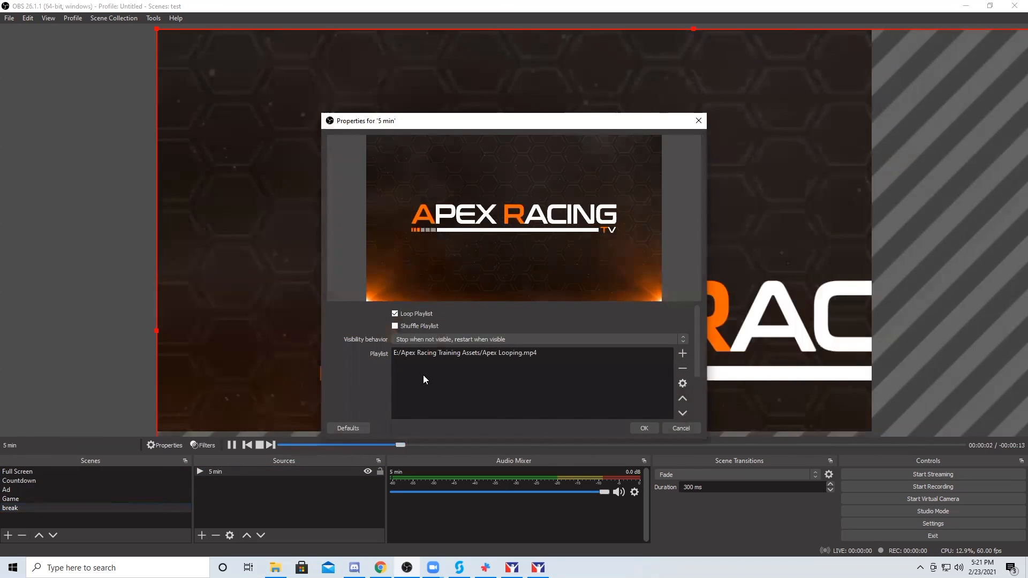
{"action": "left_click", "coordinate": [681, 428]}
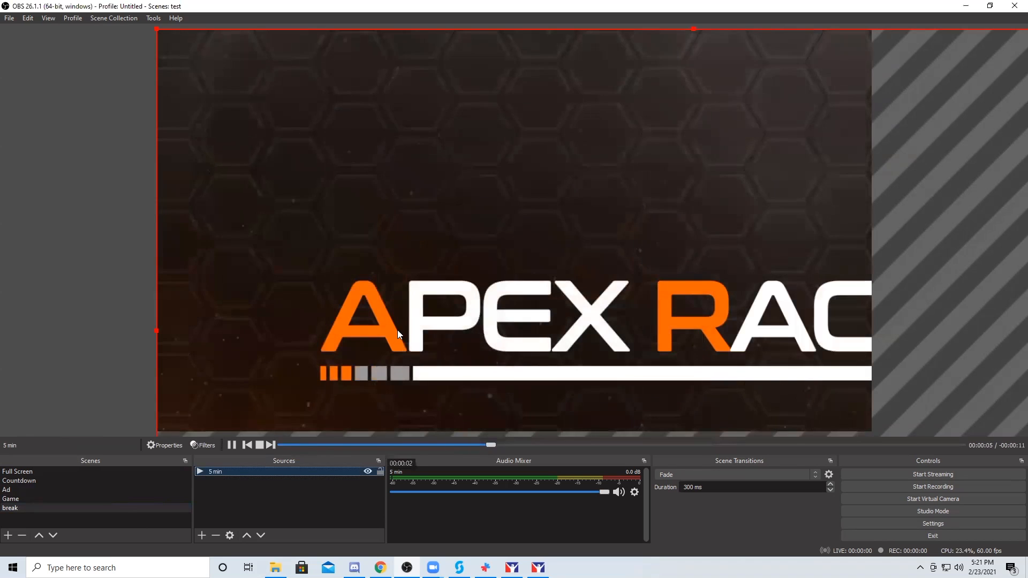
{"action": "key", "text": "ctrl+f"}
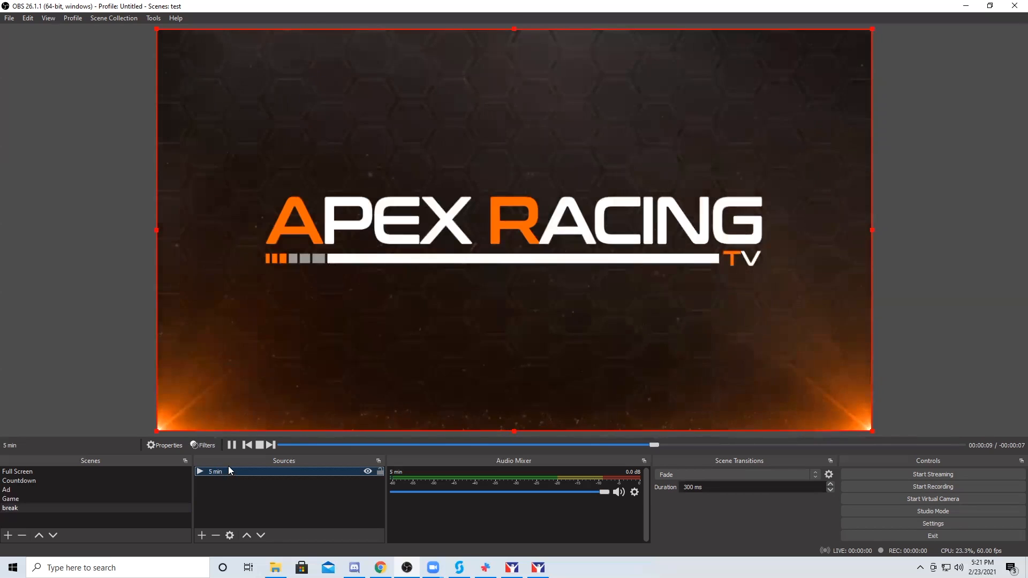
- Rename the 5 min source to full apex
{"action": "right_click", "coordinate": [215, 472]}
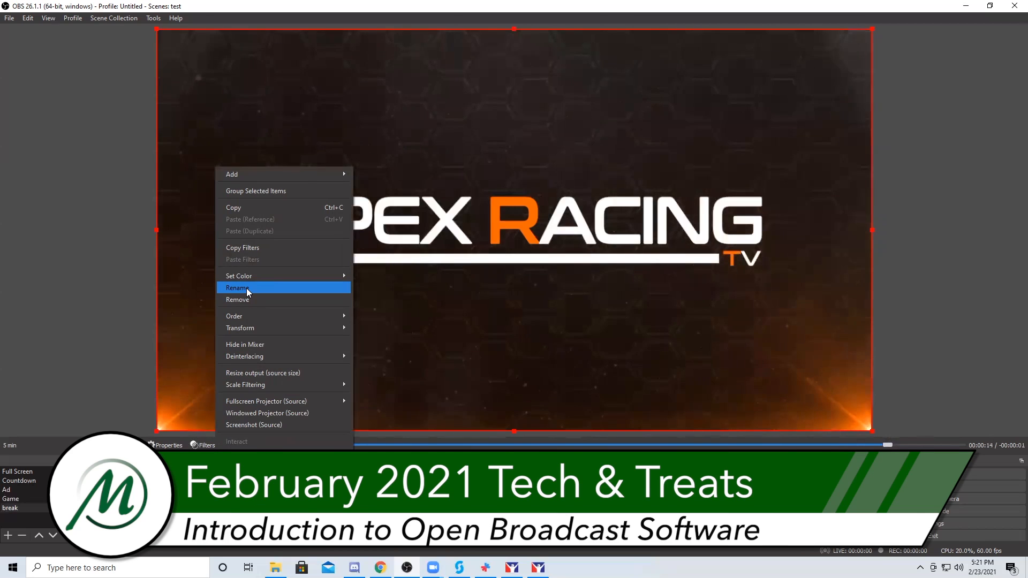
{"action": "left_click", "coordinate": [246, 288]}
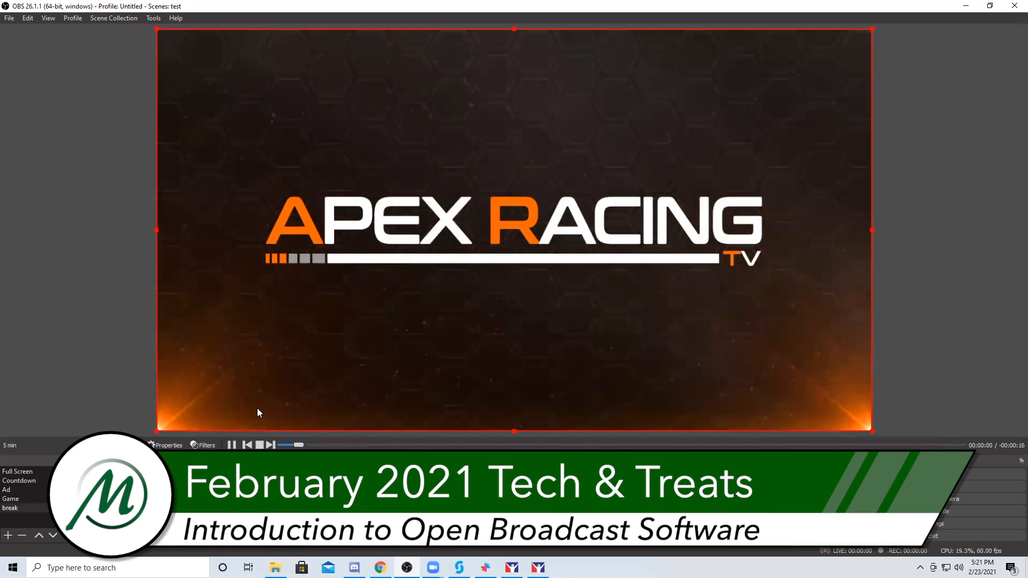
{"action": "type", "text": "full apex"}
{"action": "key", "text": "Return"}
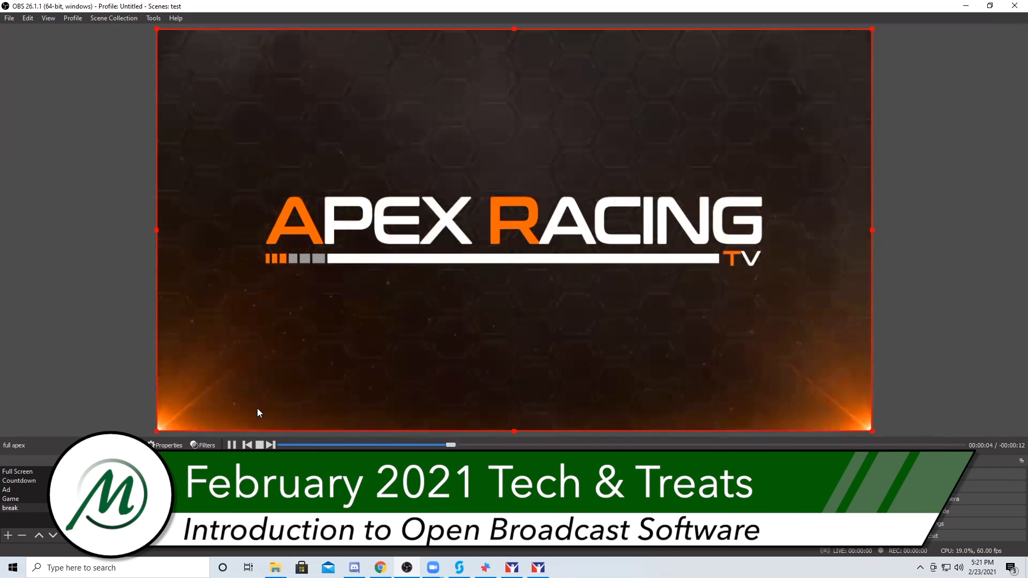
- Add a Text (GDI+) source named text text text to the break scene
{"action": "left_click", "coordinate": [199, 536]}
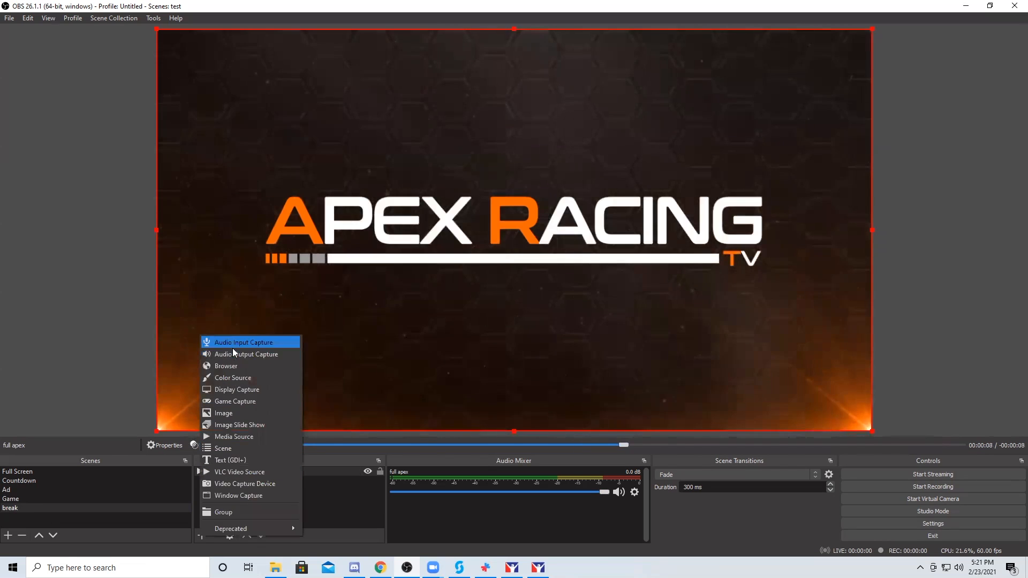
{"action": "left_click", "coordinate": [232, 462]}
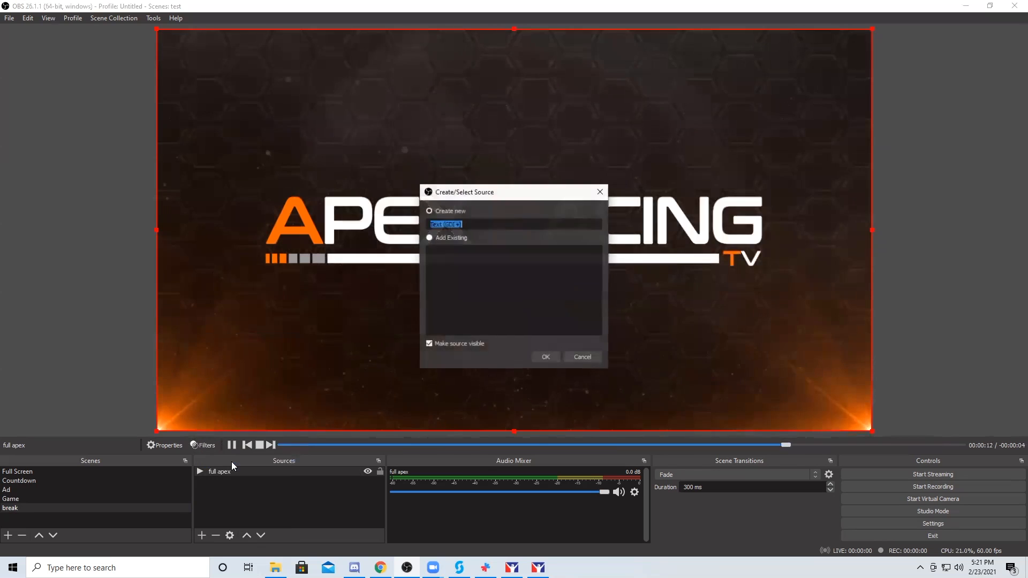
{"action": "type", "text": "tex"}
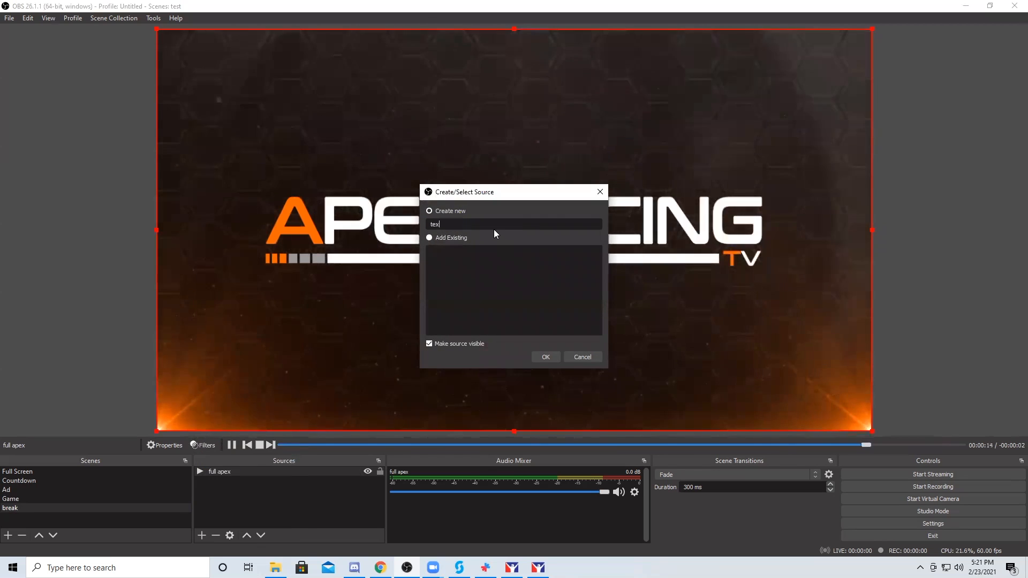
{"action": "type", "text": "t tex"}
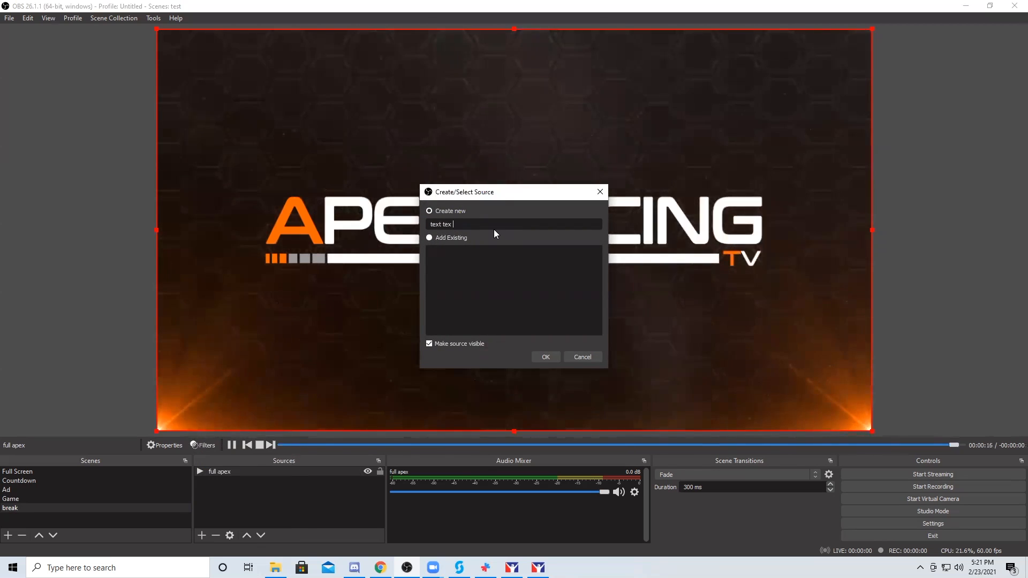
{"action": "type", "text": "t text tex"}
{"action": "key", "text": "Return"}
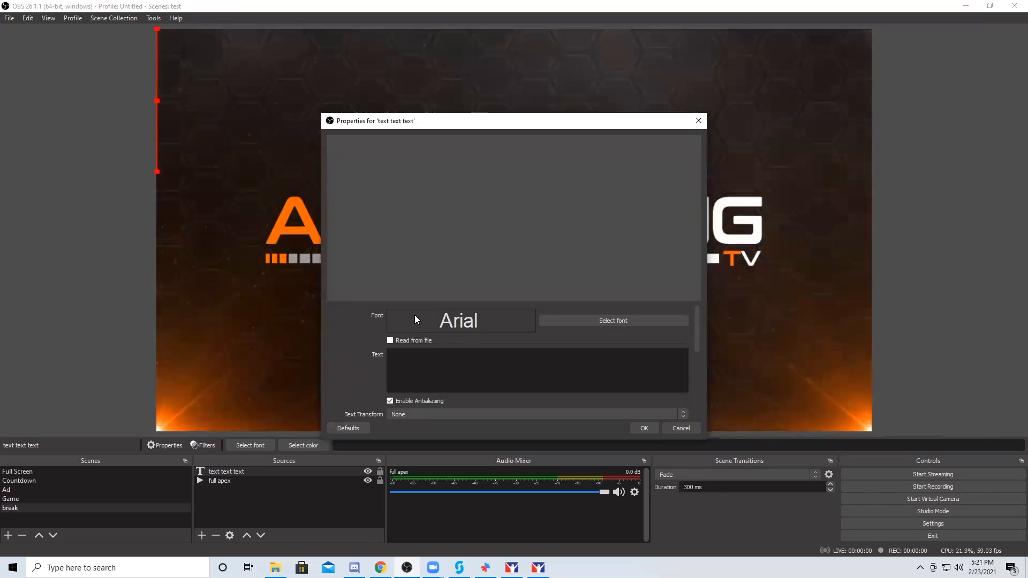
- Keep the text source's font at Arial Regular and enter the text "We will be back soon"
{"action": "left_click", "coordinate": [635, 320]}
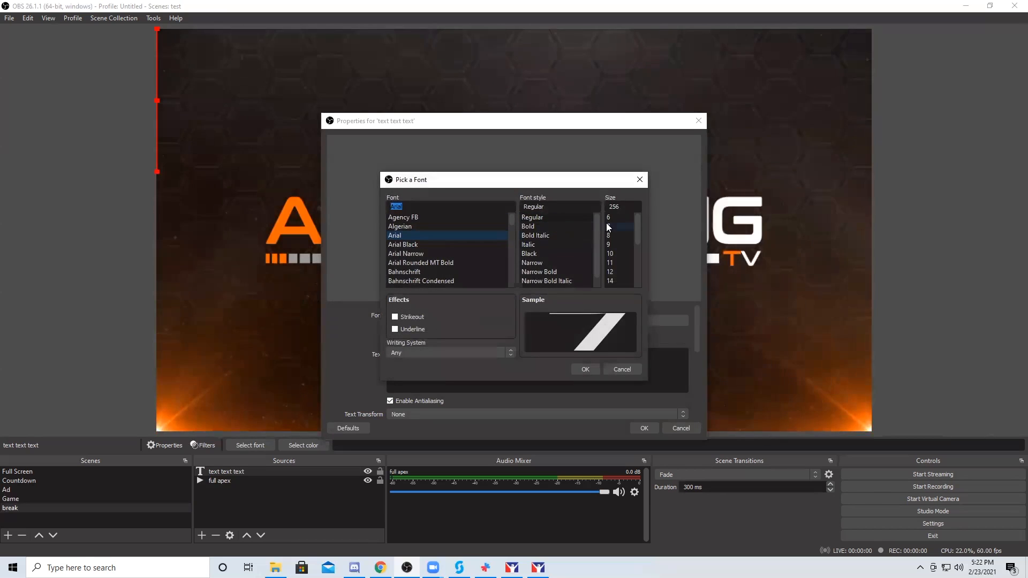
{"action": "left_click", "coordinate": [596, 370]}
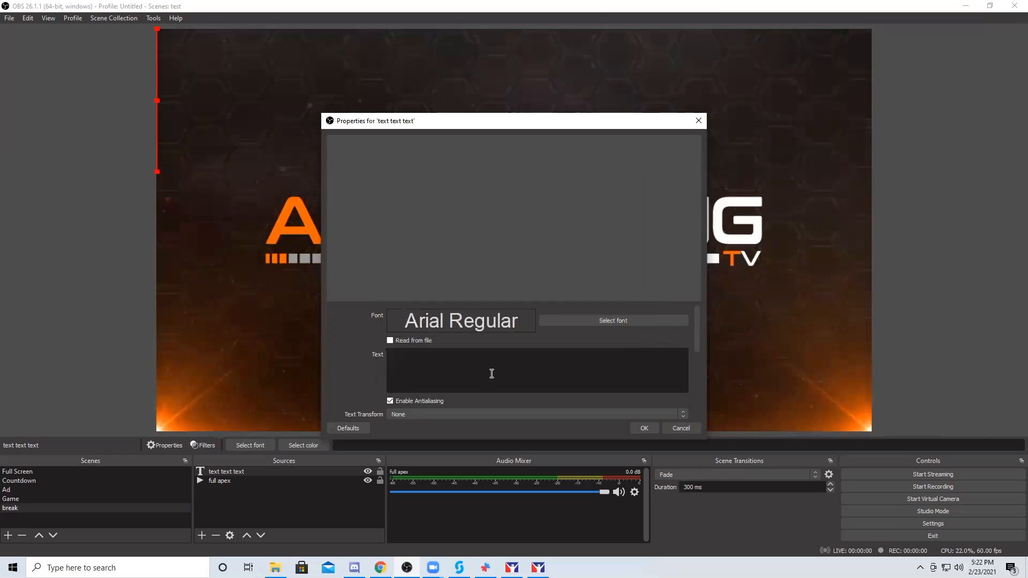
{"action": "type", "text": "We wi"}
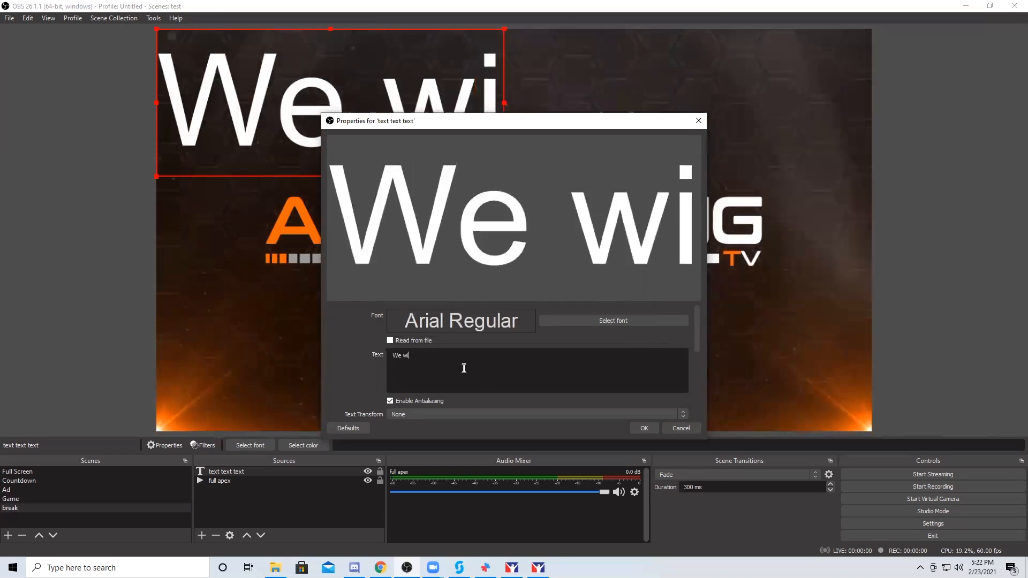
{"action": "type", "text": "ll be back soon"}
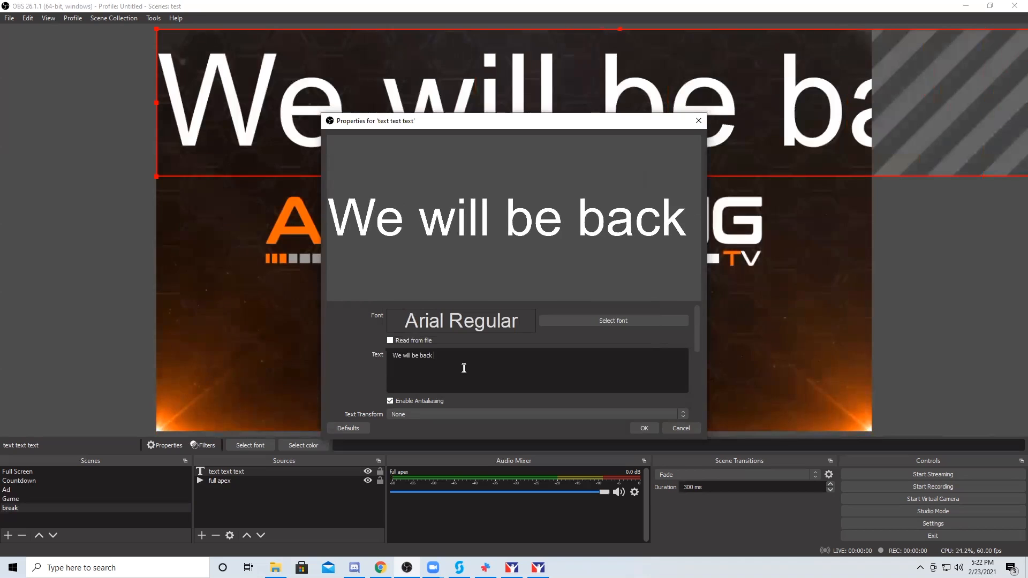
- Set the font size of the "We will be back soon" text to 16 and accept the source properties
{"action": "left_click", "coordinate": [595, 321]}
{"action": "scroll", "coordinate": [613, 266], "scroll_direction": "down", "scroll_amount": 1}
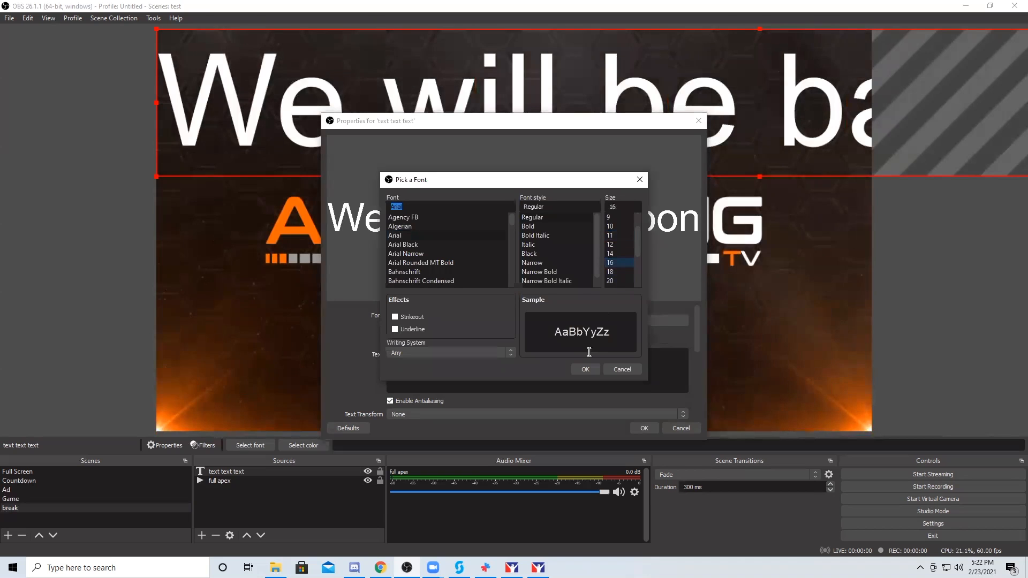
{"action": "left_click", "coordinate": [589, 370]}
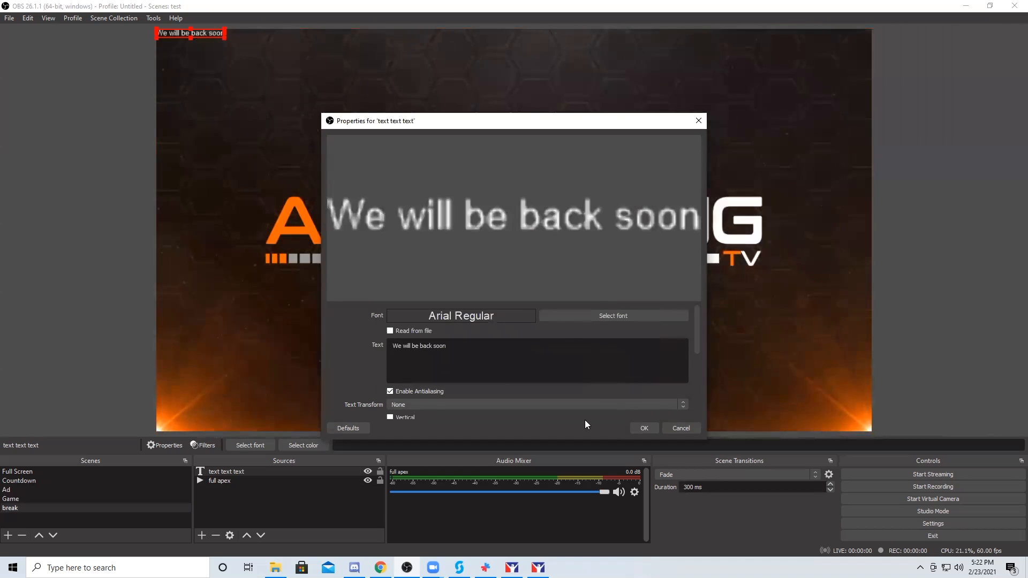
{"action": "left_click", "coordinate": [643, 428]}
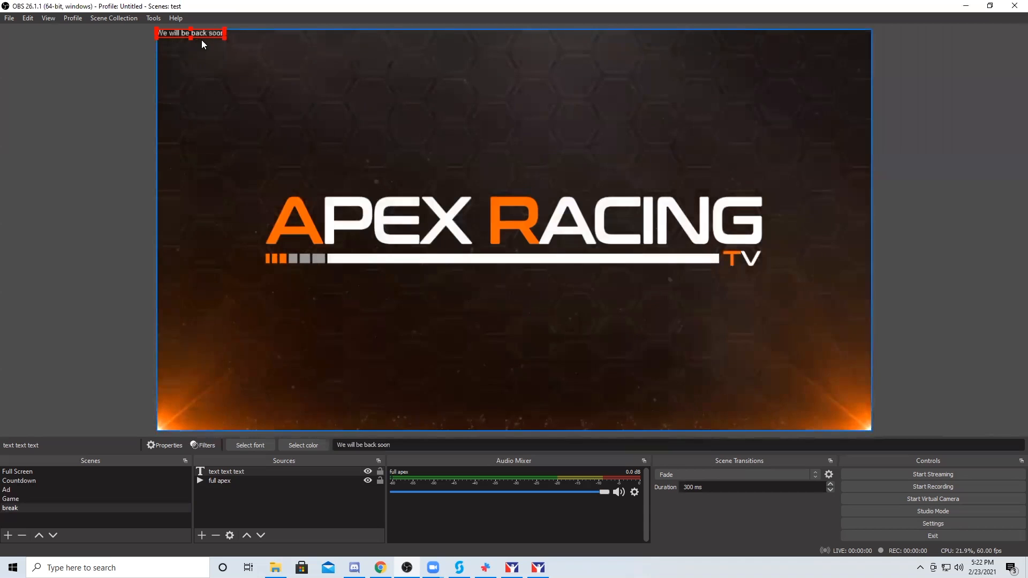
- Enlarge the "We will be back soon" text and place it above the Apex Racing logo
{"action": "left_click_drag", "start_coordinate": [198, 33], "coordinate": [678, 143]}
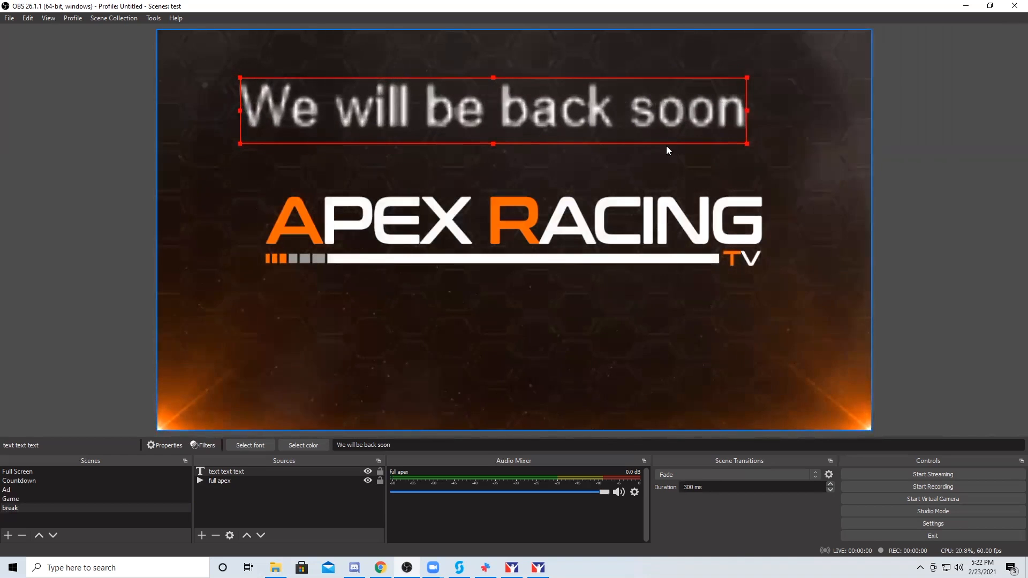
{"action": "left_click_drag", "start_coordinate": [432, 111], "coordinate": [469, 118]}
{"action": "left_click", "coordinate": [432, 187]}
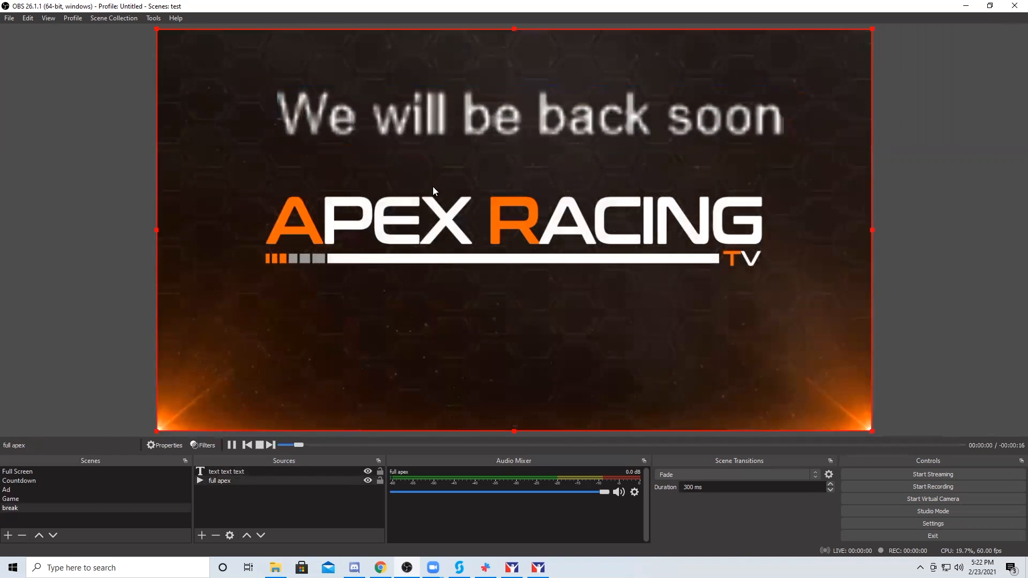
- Change the font of the text text text source to Arial with the Black style at size 12
{"action": "left_click", "coordinate": [228, 472]}
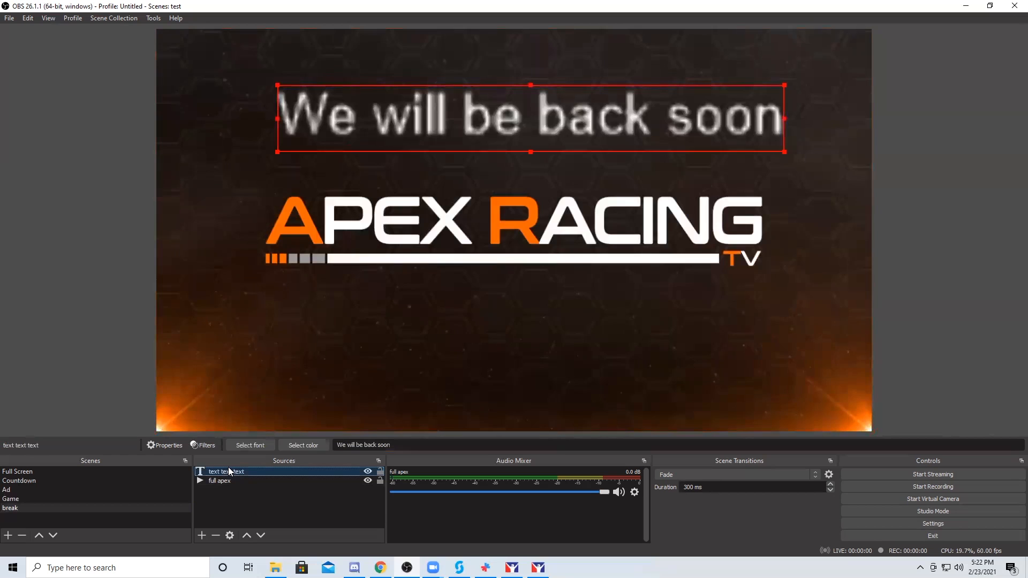
{"action": "left_click", "coordinate": [240, 446]}
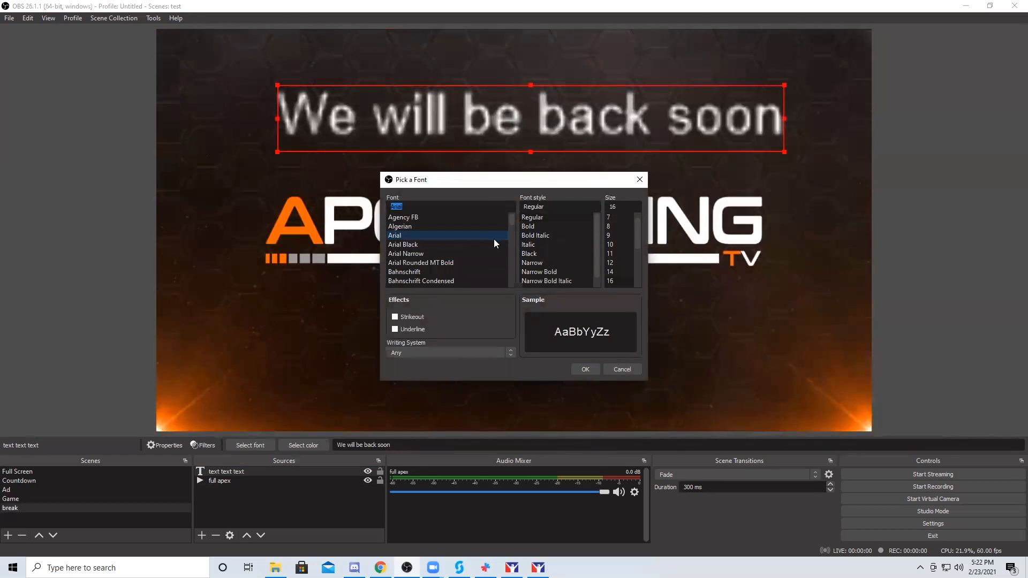
{"action": "left_click", "coordinate": [610, 262]}
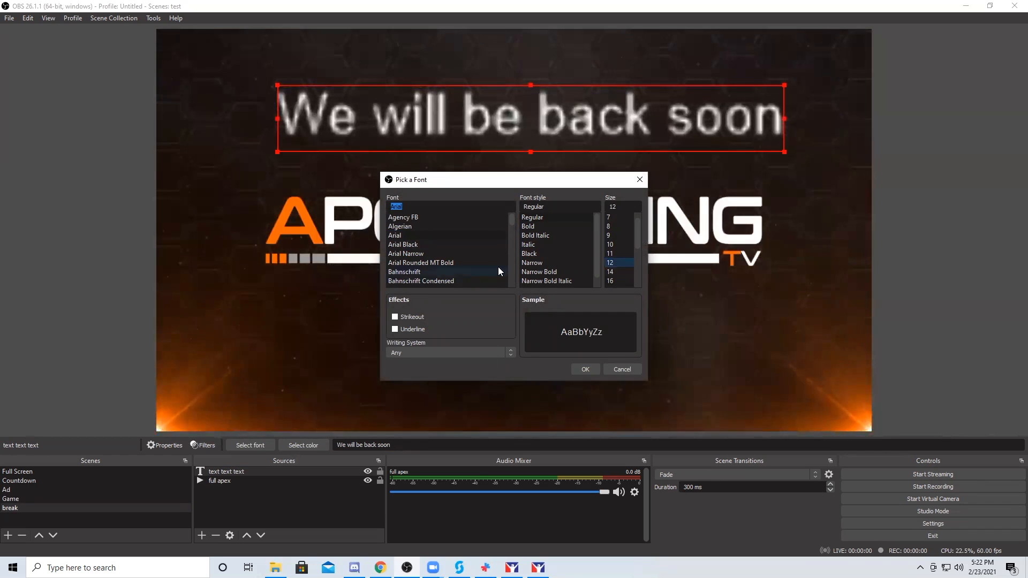
{"action": "left_click", "coordinate": [530, 245]}
{"action": "left_click", "coordinate": [528, 254]}
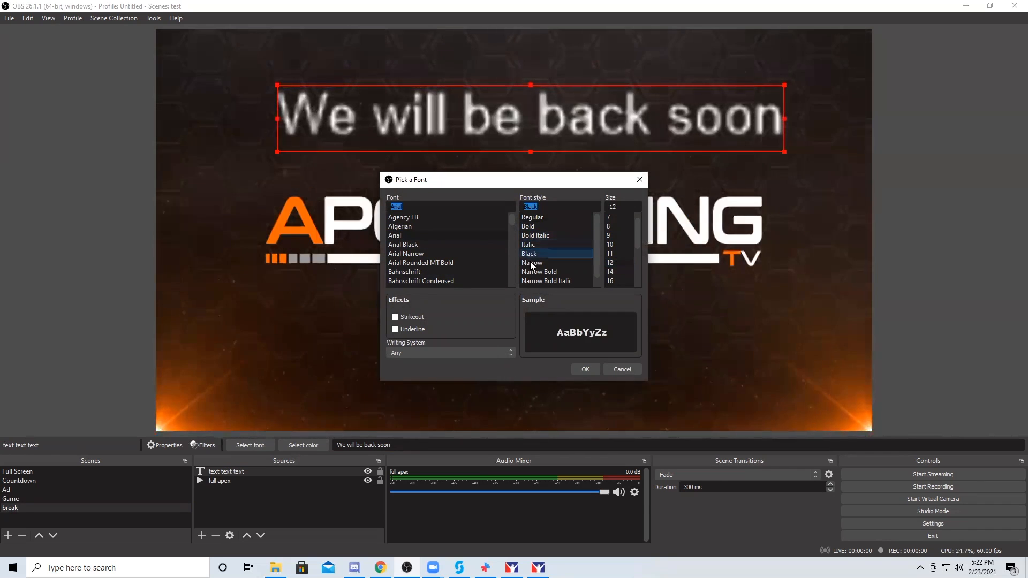
{"action": "left_click", "coordinate": [586, 369]}
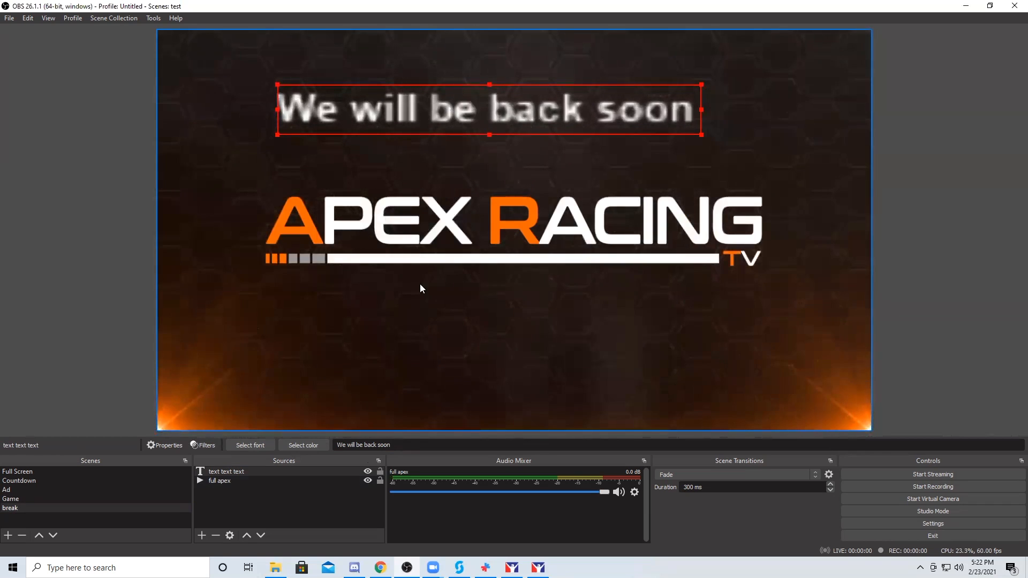
- Remove the text text text source from the break scene
{"action": "right_click", "coordinate": [264, 470]}
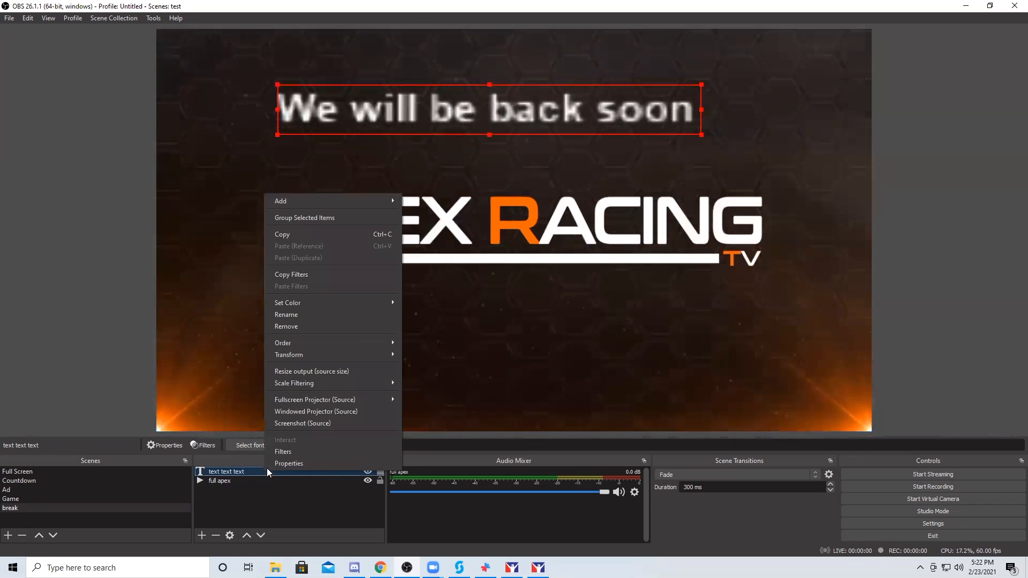
{"action": "left_click", "coordinate": [290, 327]}
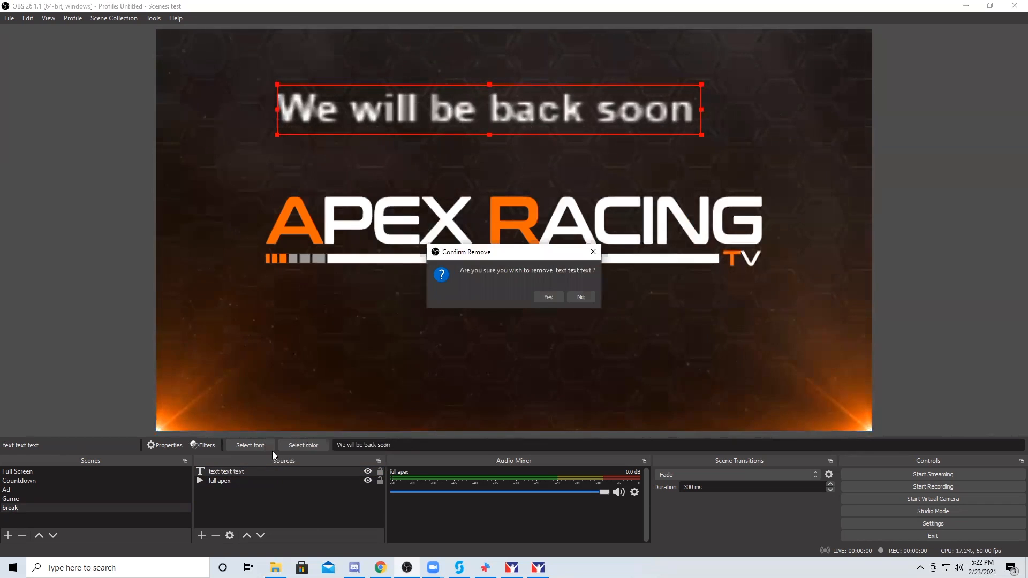
{"action": "left_click", "coordinate": [552, 296]}
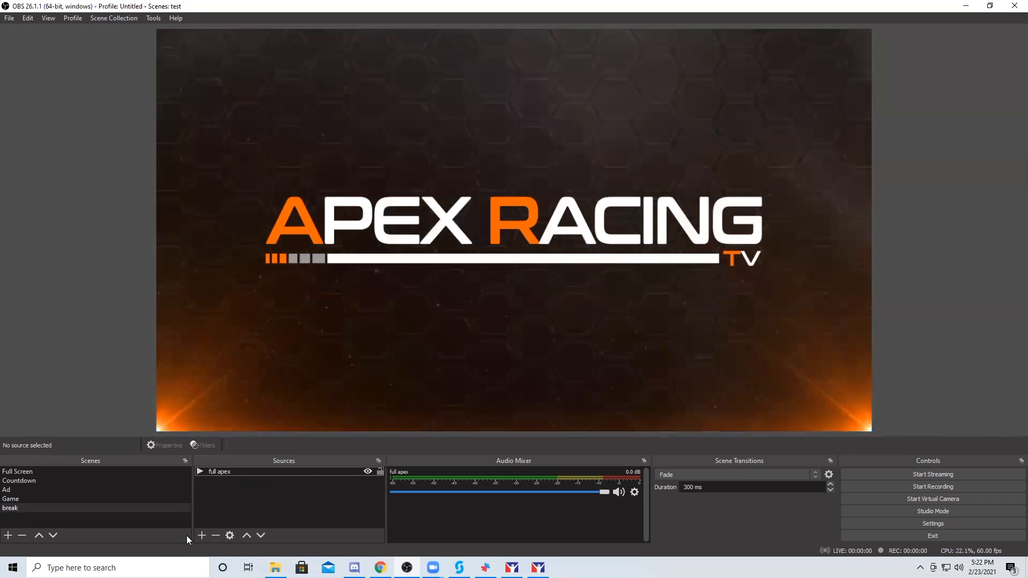
- Add a new Text (GDI+) source named text to the break scene
{"action": "left_click", "coordinate": [202, 535]}
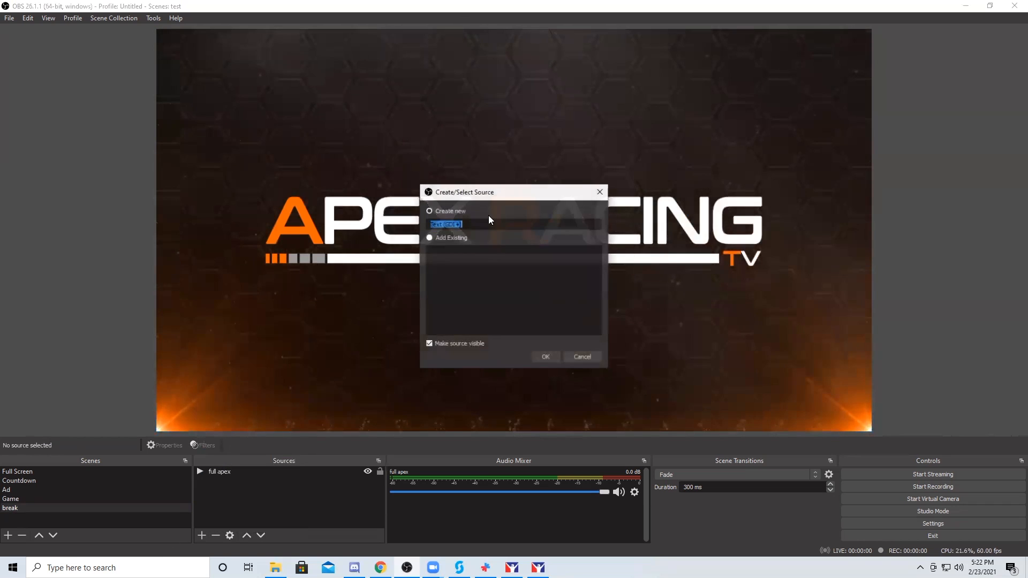
{"action": "type", "text": "fon"}
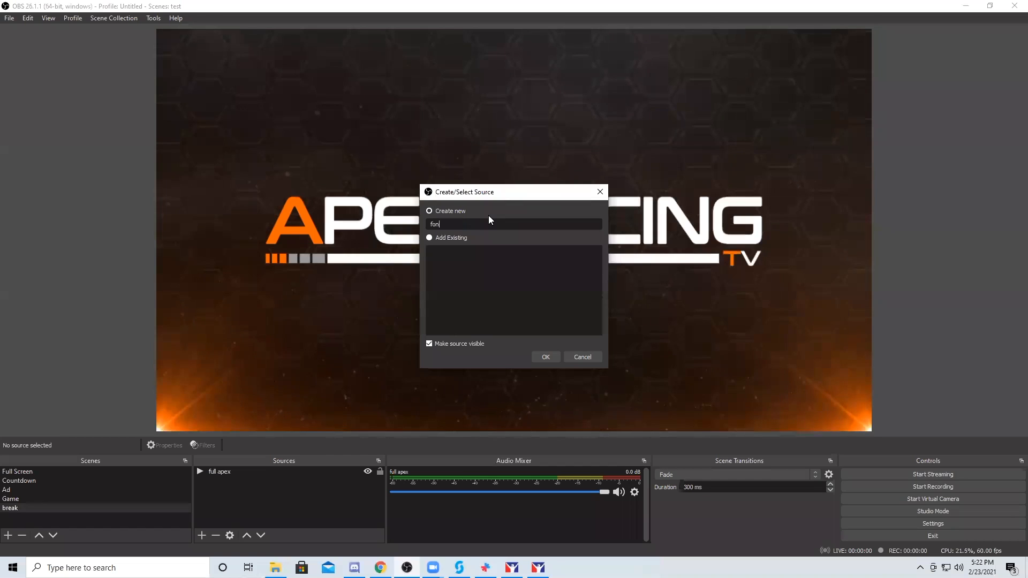
{"action": "key", "text": "BackSpace"}
{"action": "key", "text": "BackSpace"}
{"action": "key", "text": "BackSpace"}
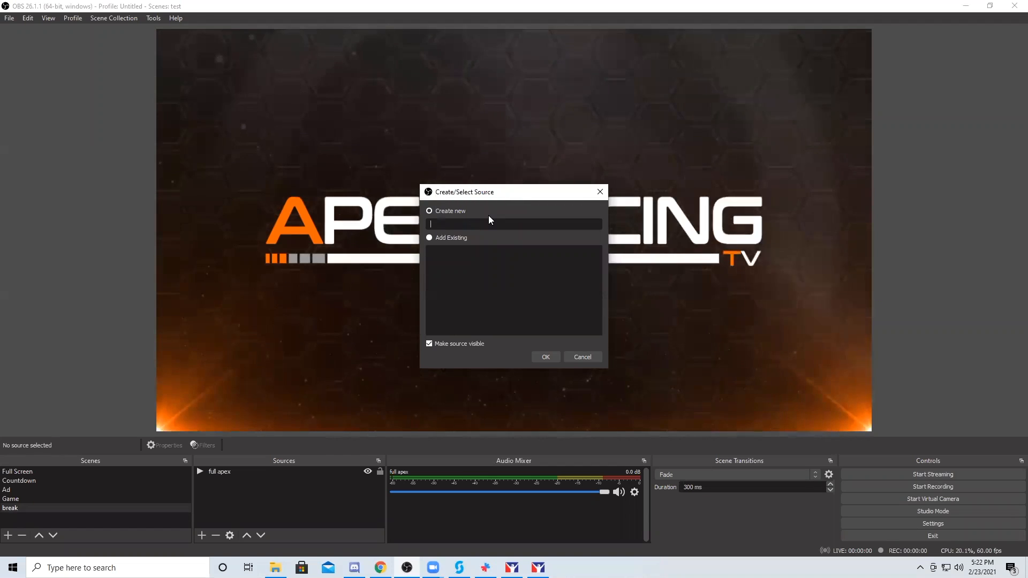
{"action": "type", "text": "text"}
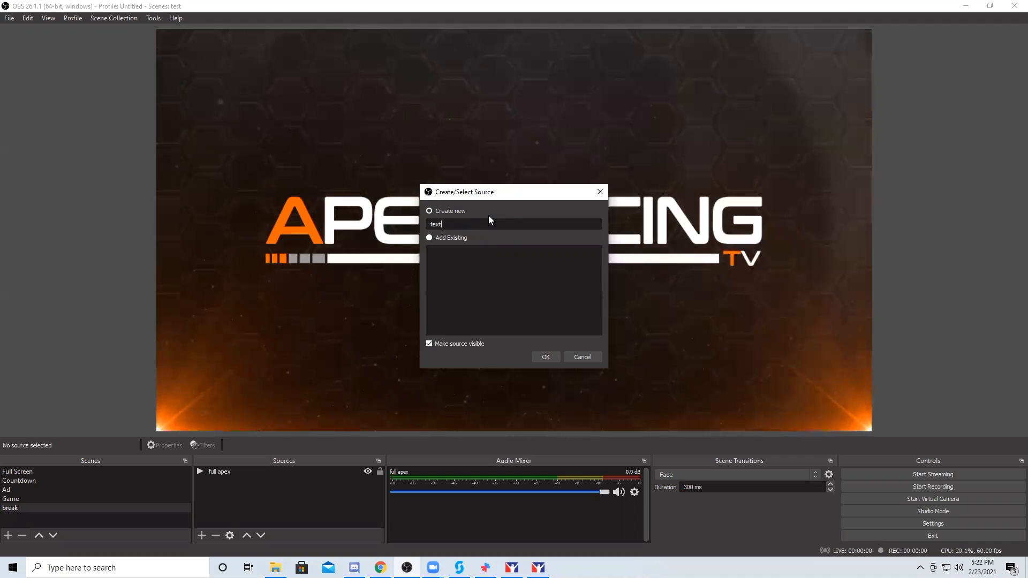
{"action": "key", "text": "Return"}
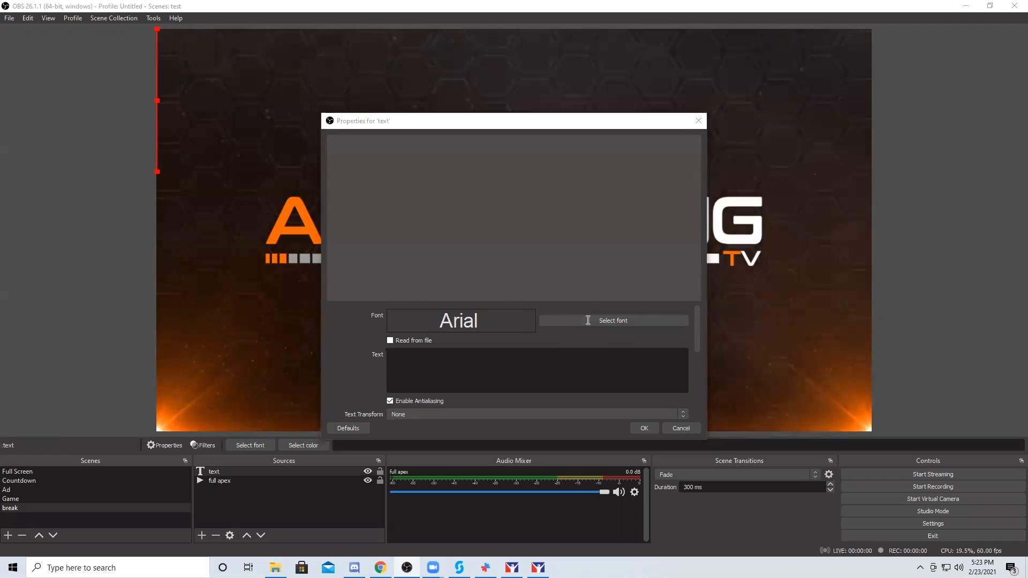
- Set the text source's font to Bookman Old Style Regular at size 88
{"action": "left_click", "coordinate": [541, 320]}
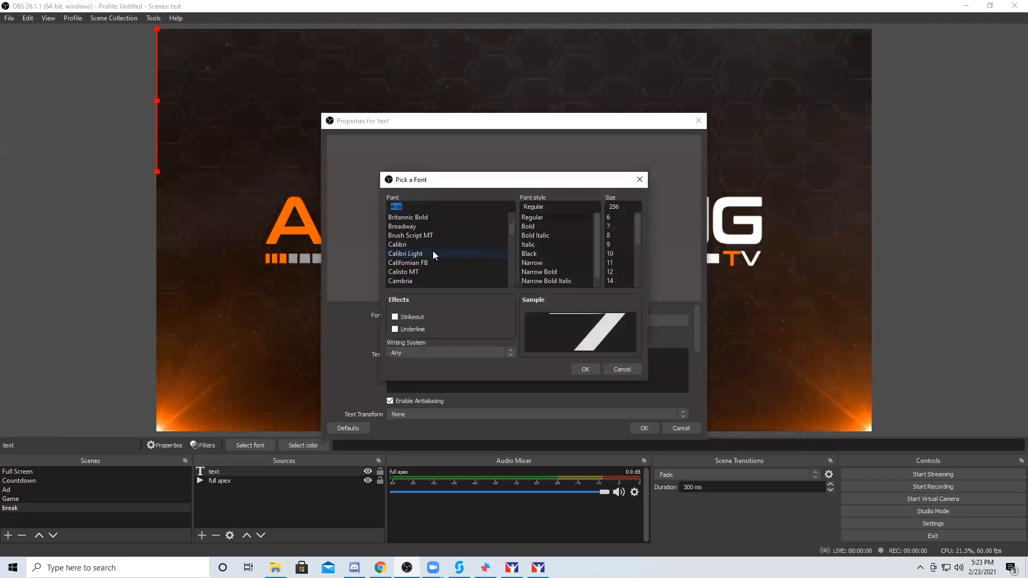
{"action": "scroll", "coordinate": [432, 251], "scroll_direction": "down", "scroll_amount": 2}
{"action": "left_click", "coordinate": [430, 246]}
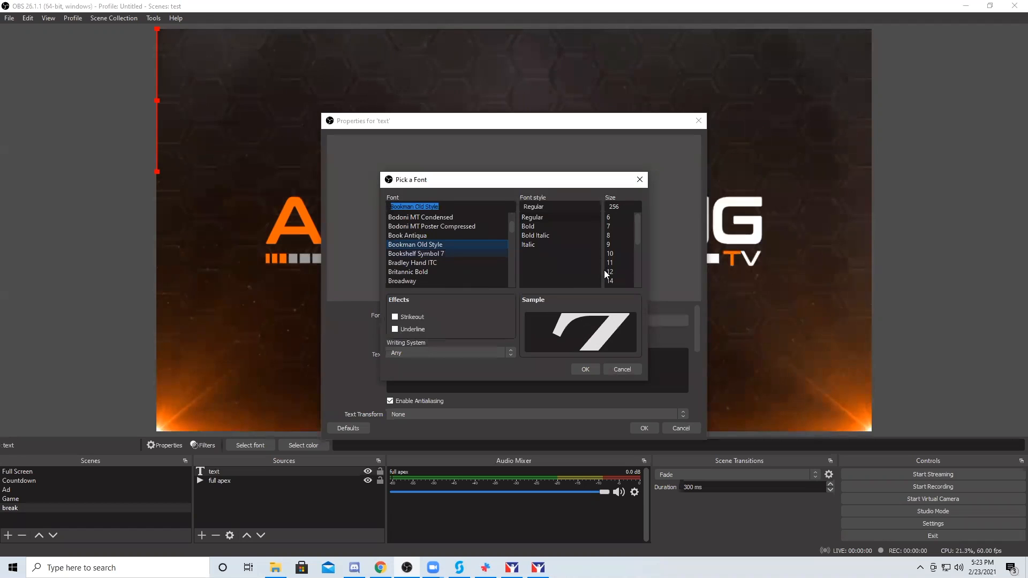
{"action": "double_click", "coordinate": [615, 207]}
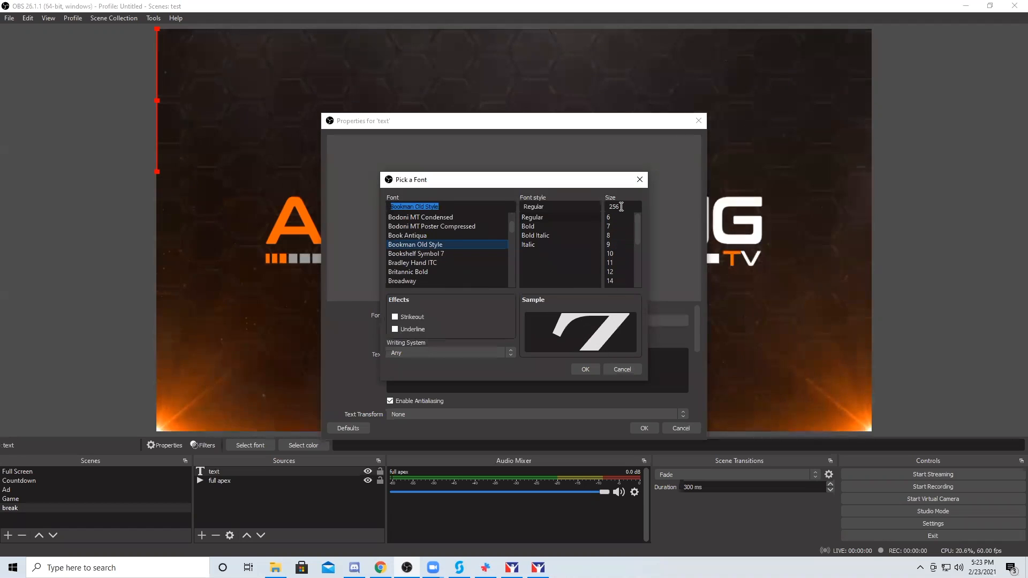
{"action": "type", "text": "1"}
{"action": "key", "text": "BackSpace"}
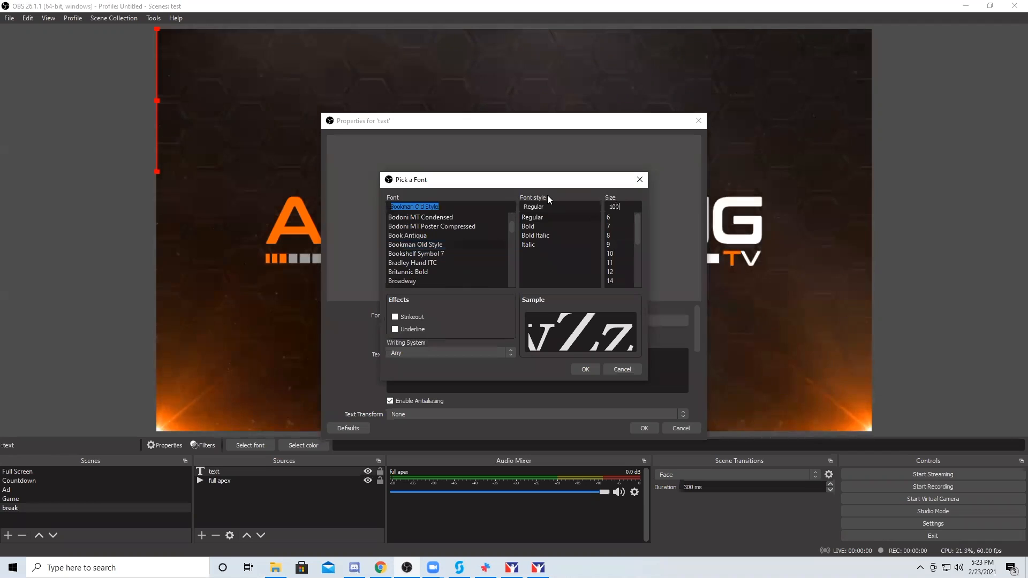
{"action": "type", "text": "88"}
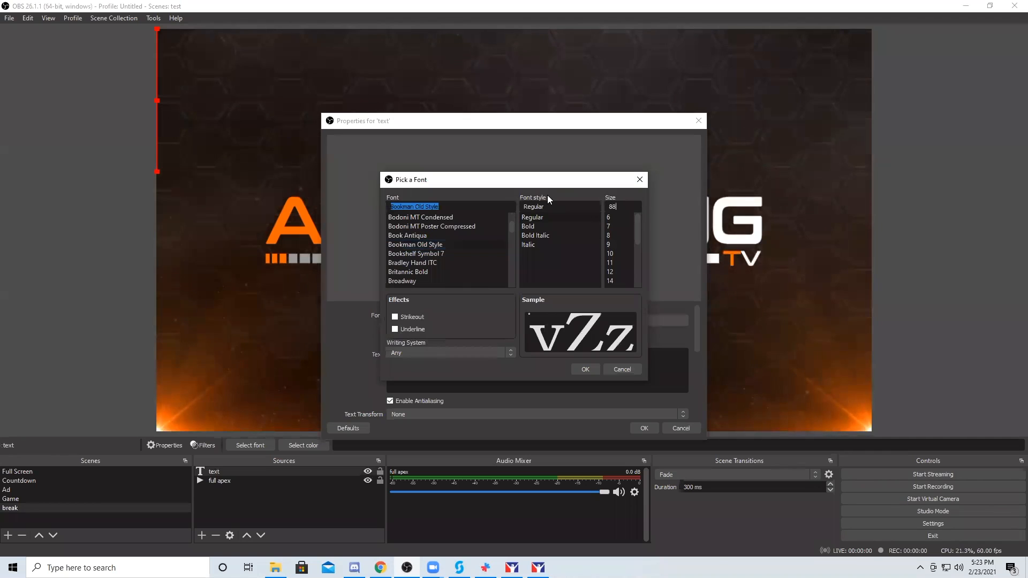
{"action": "left_click", "coordinate": [581, 369]}
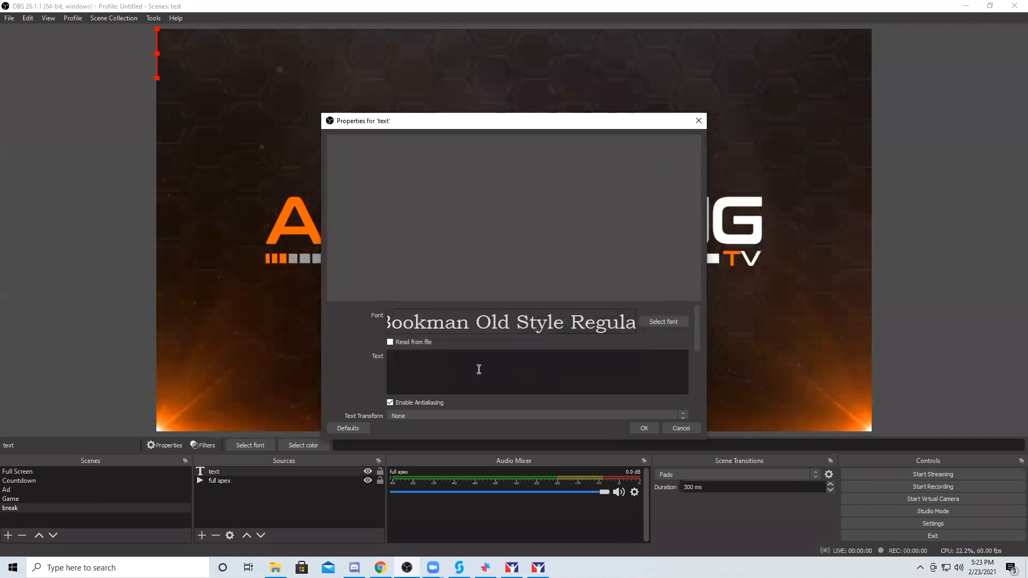
- Enter "Be back soon" as the content of the text source and accept its properties
{"action": "left_click", "coordinate": [466, 369]}
{"action": "type", "text": "Be"}
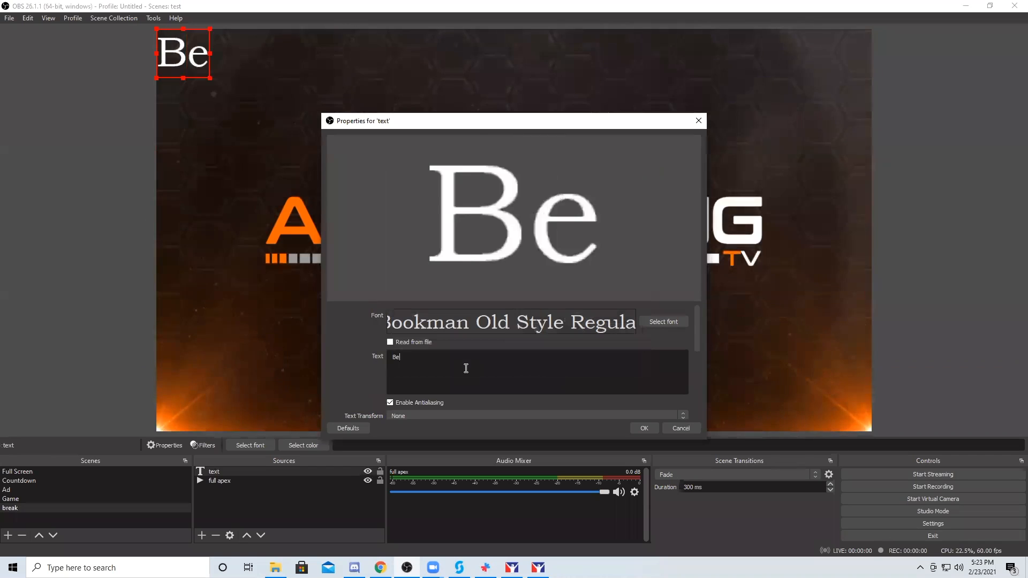
{"action": "type", "text": " back soon"}
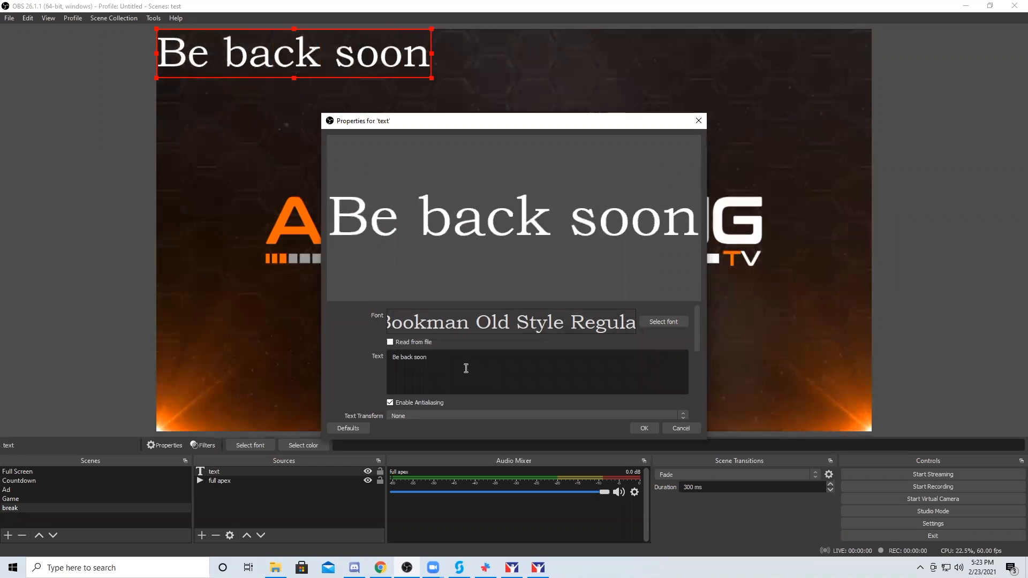
{"action": "left_click", "coordinate": [644, 428]}
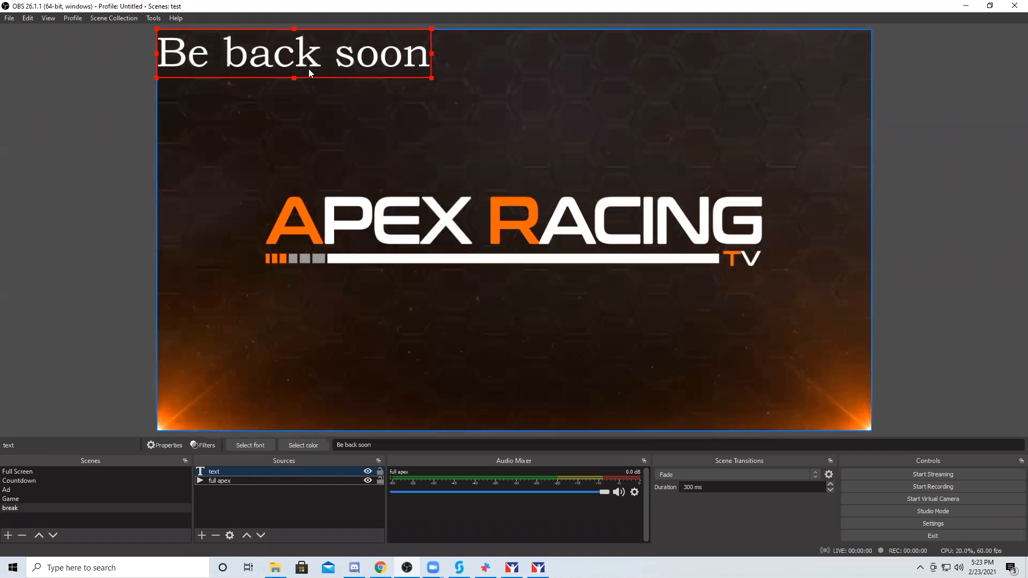
- Move the "Be back soon" text to roughly the horizontal centre above the Apex Racing logo
{"action": "left_click_drag", "start_coordinate": [322, 69], "coordinate": [506, 133]}
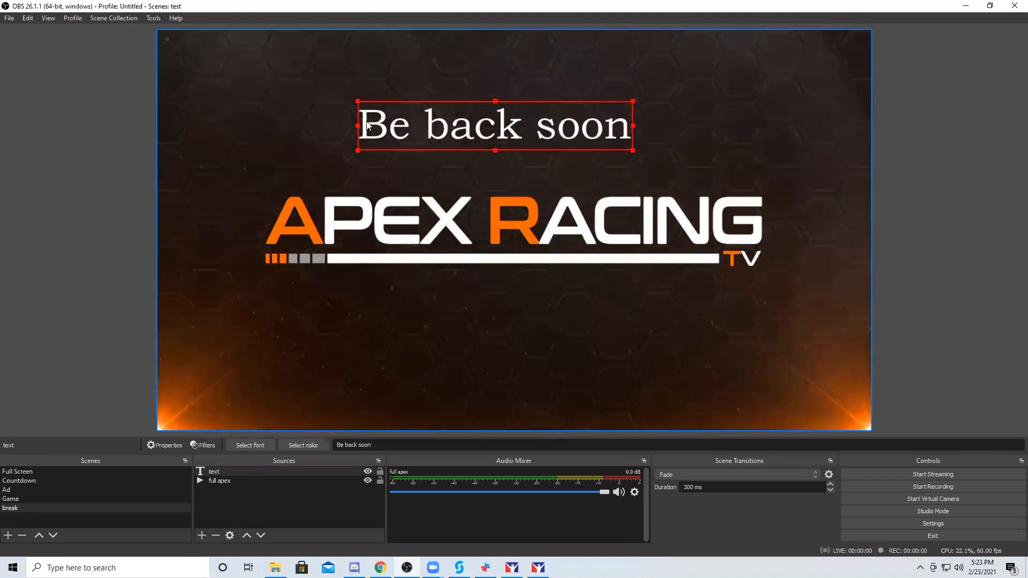
{"action": "left_click", "coordinate": [362, 125]}
{"action": "left_click", "coordinate": [363, 125]}
{"action": "left_click", "coordinate": [317, 245]}
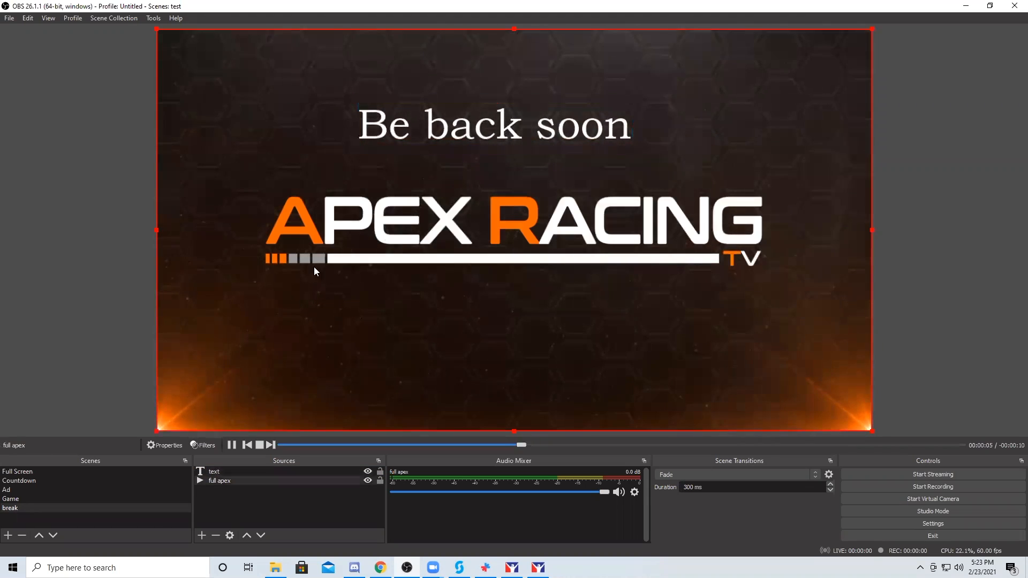
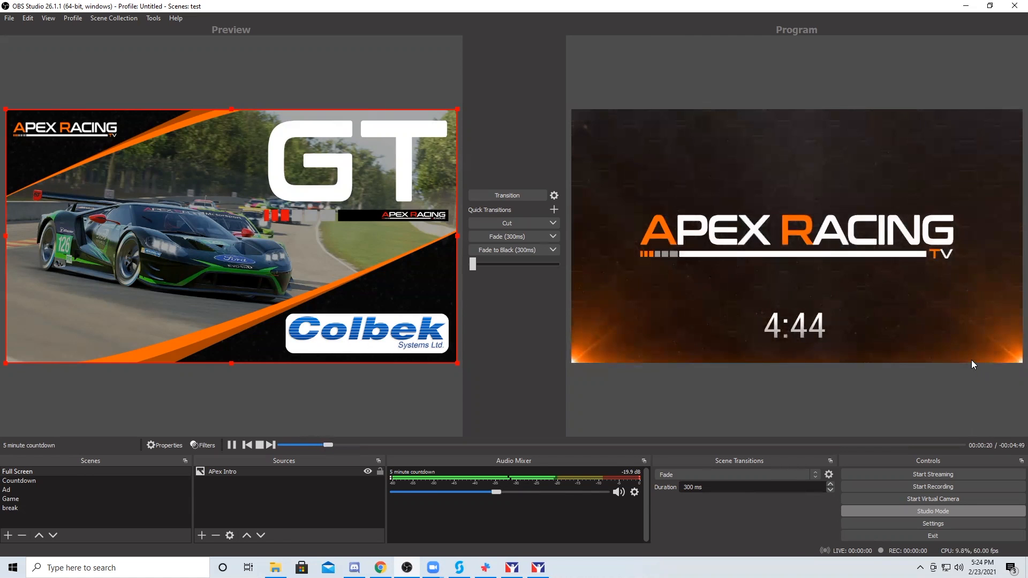
- Load the Ad scene into the studio mode preview while the countdown stays in program
{"action": "left_click", "coordinate": [6, 491]}
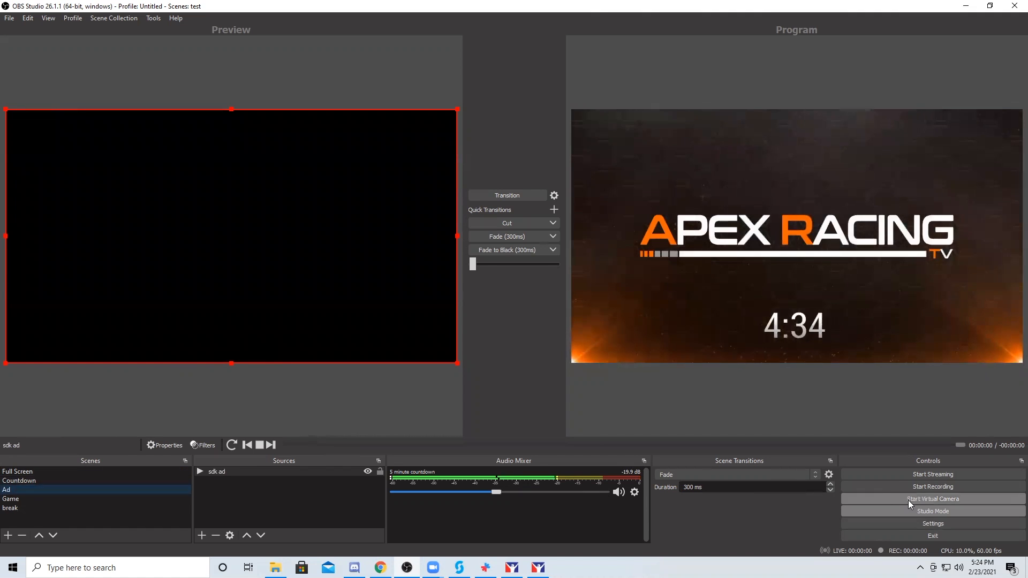
- Cut the Ad scene to program, and follow it with a fade to the Game scene
{"action": "left_click", "coordinate": [511, 221]}
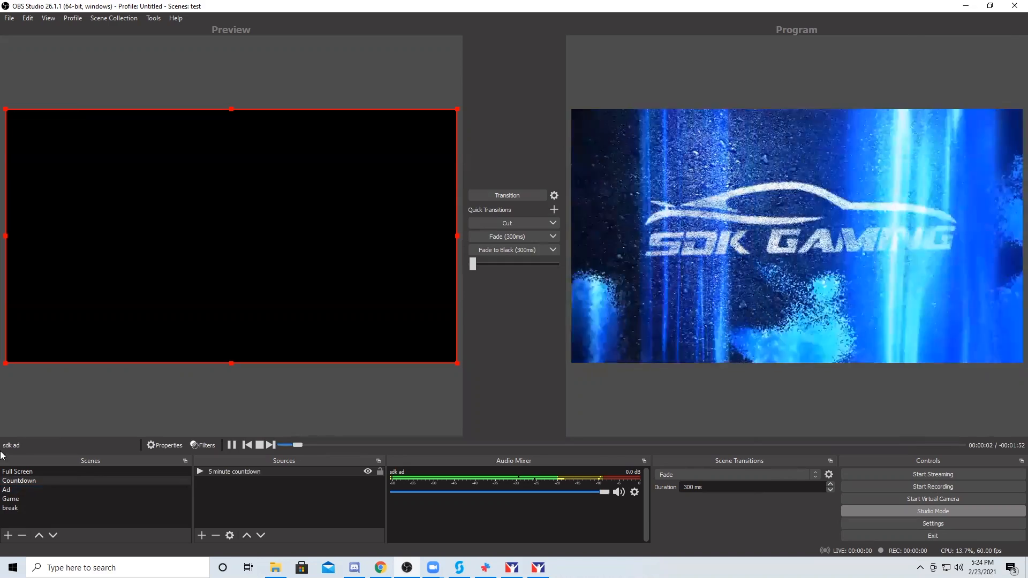
{"action": "left_click", "coordinate": [22, 498]}
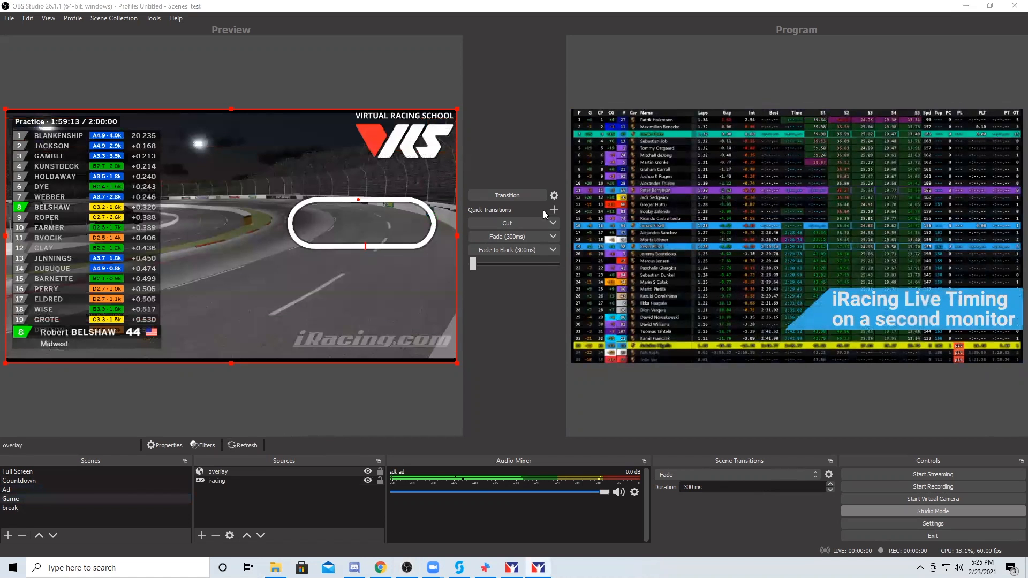
{"action": "left_click", "coordinate": [551, 237]}
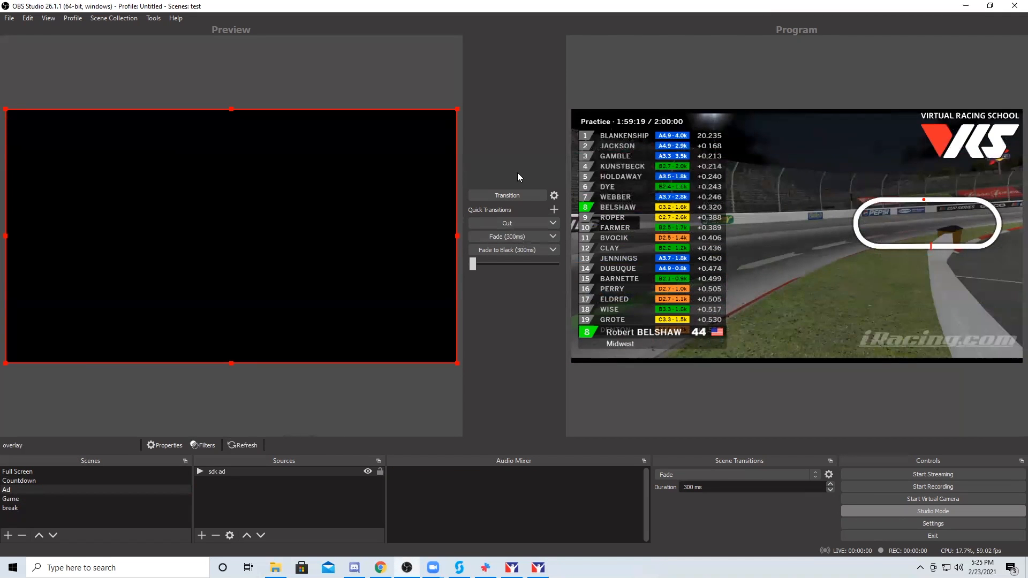
- Load the break scene into the preview and transition it to program
{"action": "left_click", "coordinate": [11, 508]}
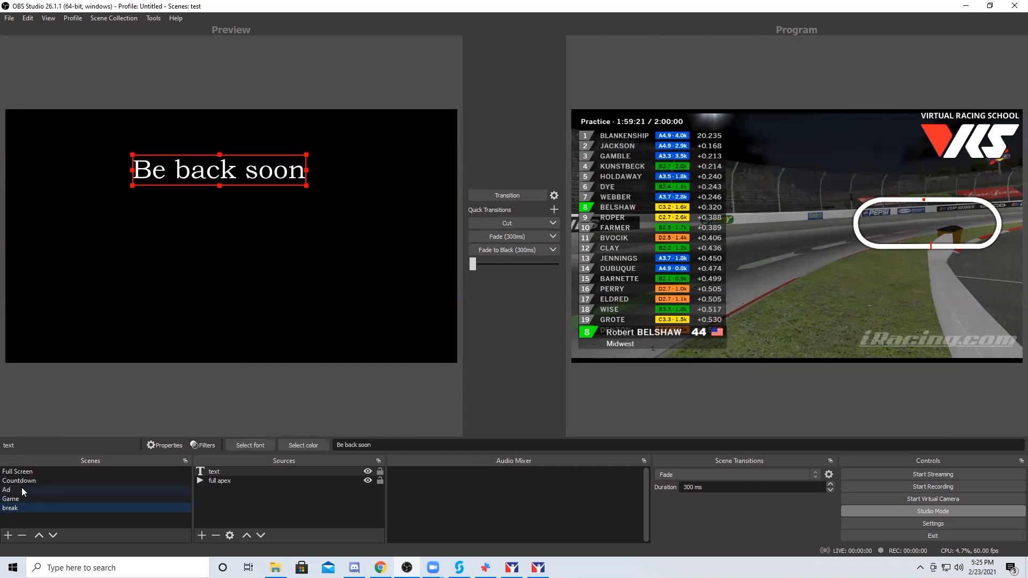
{"action": "left_click", "coordinate": [508, 196]}
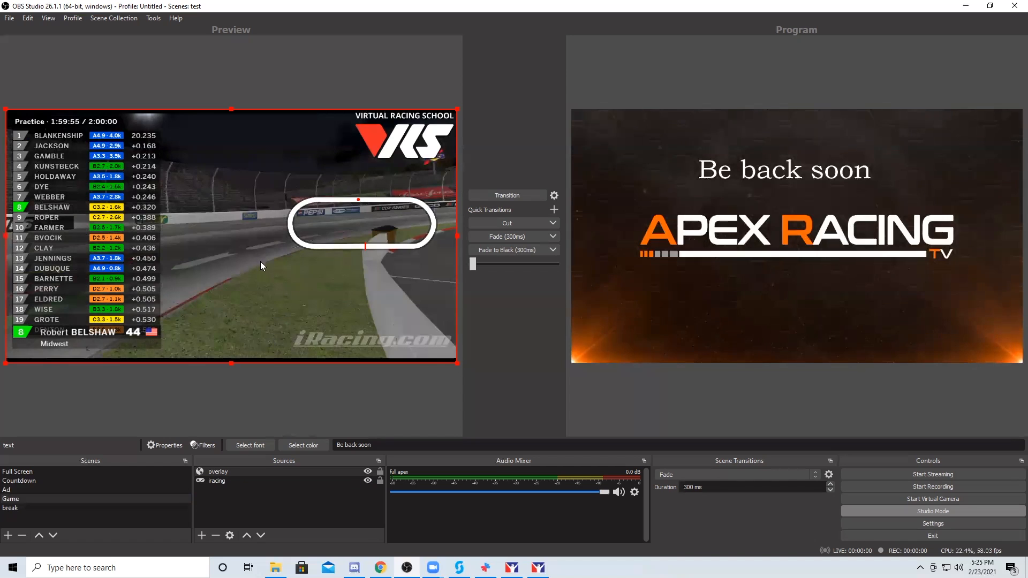
- Look over the source types available for the Game scene, and transition the scene back to program
{"action": "left_click", "coordinate": [202, 536]}
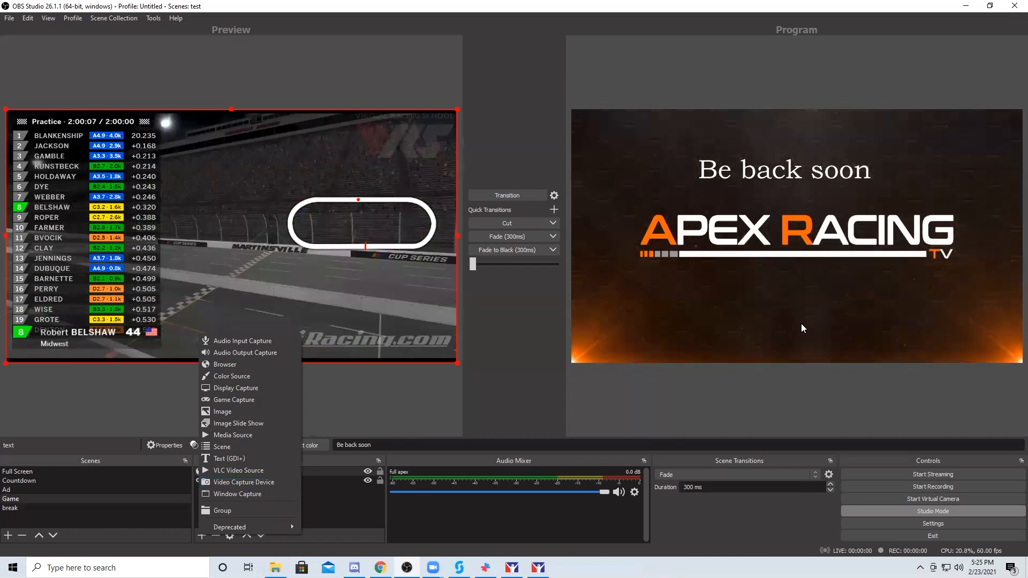
{"action": "left_click", "coordinate": [402, 426]}
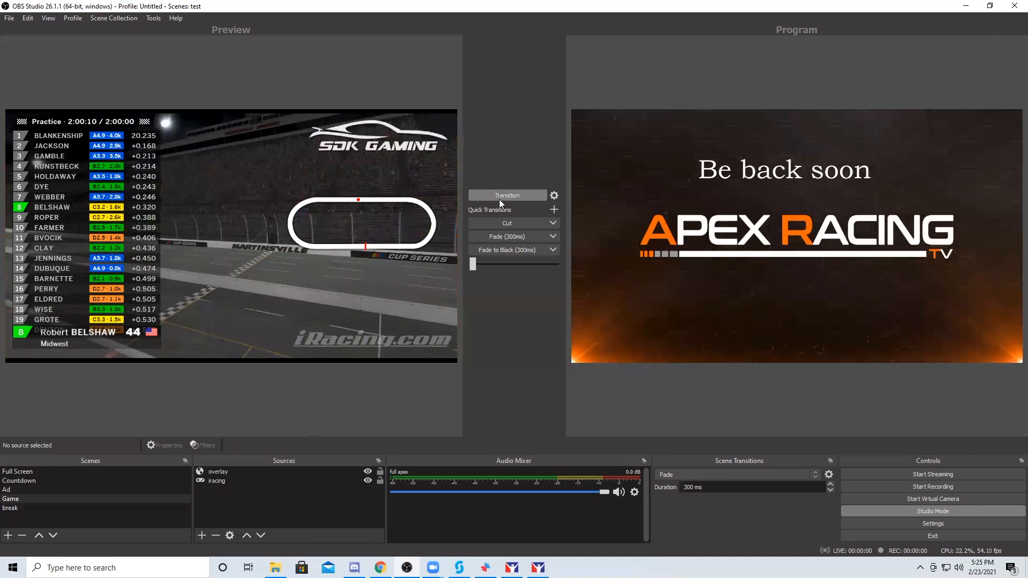
{"action": "left_click", "coordinate": [500, 198]}
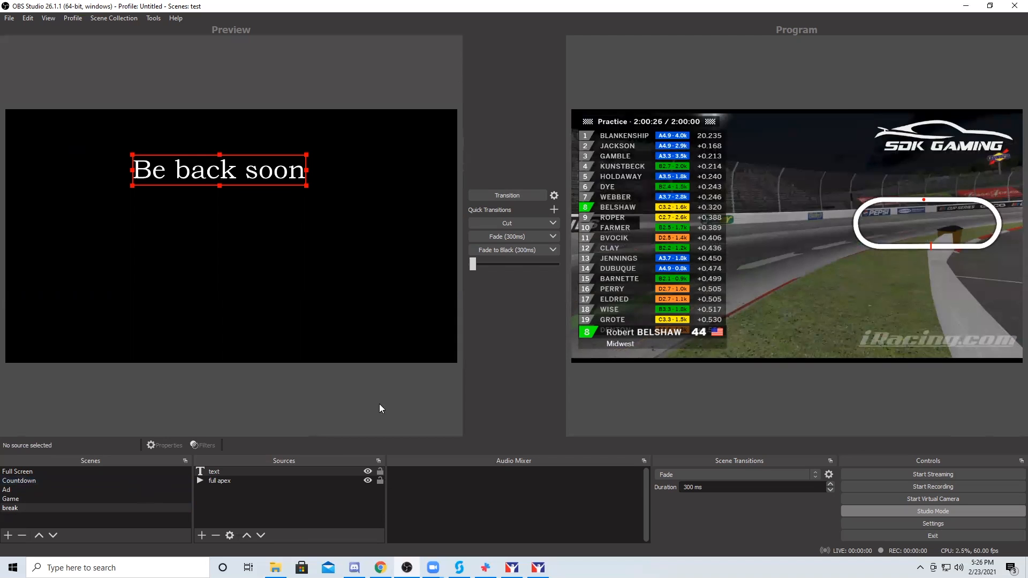
- Load the Full Screen scene into the preview while the Game scene stays in program
{"action": "left_click", "coordinate": [214, 481]}
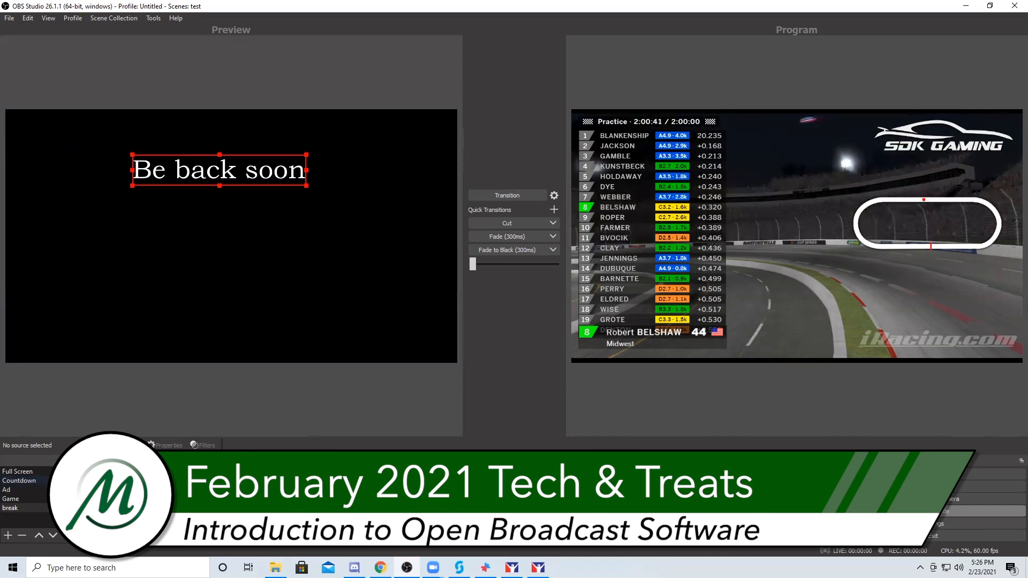
{"action": "left_click", "coordinate": [18, 472]}
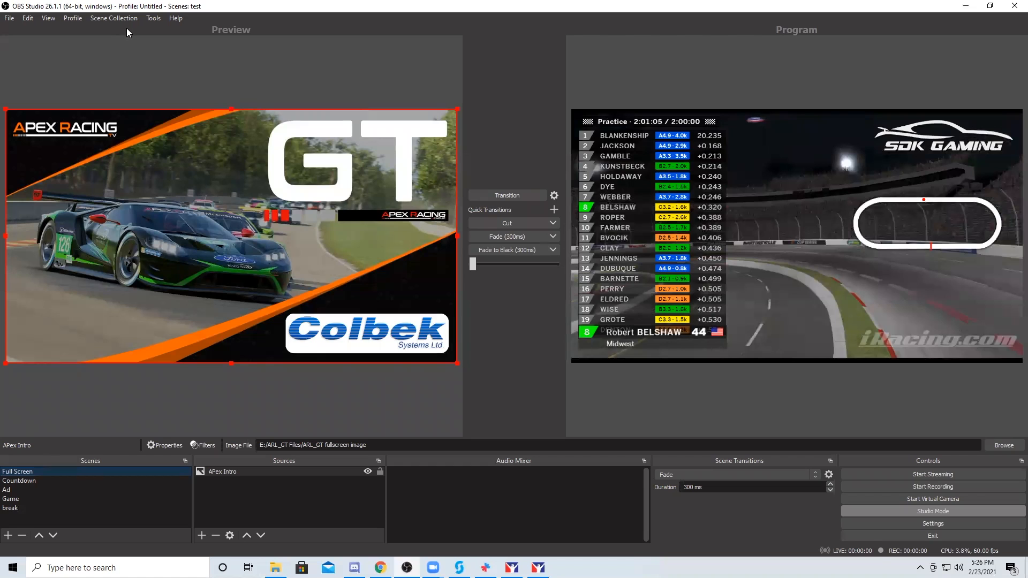
- Examine the available scene collections and the profile, view, tools and help commands
{"action": "left_click", "coordinate": [104, 17]}
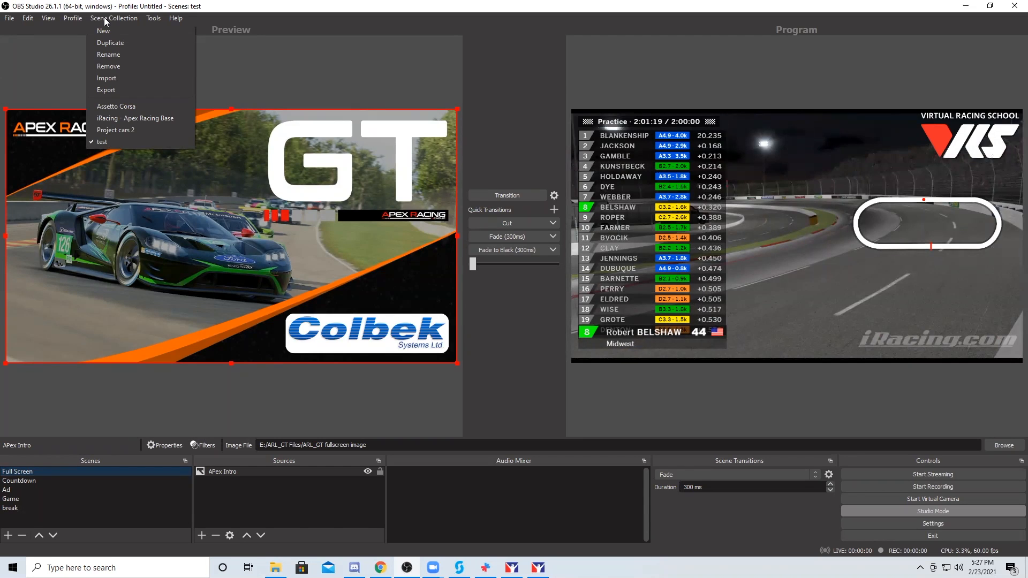
{"action": "left_click", "coordinate": [71, 19]}
{"action": "left_click", "coordinate": [71, 18]}
{"action": "left_click", "coordinate": [55, 19]}
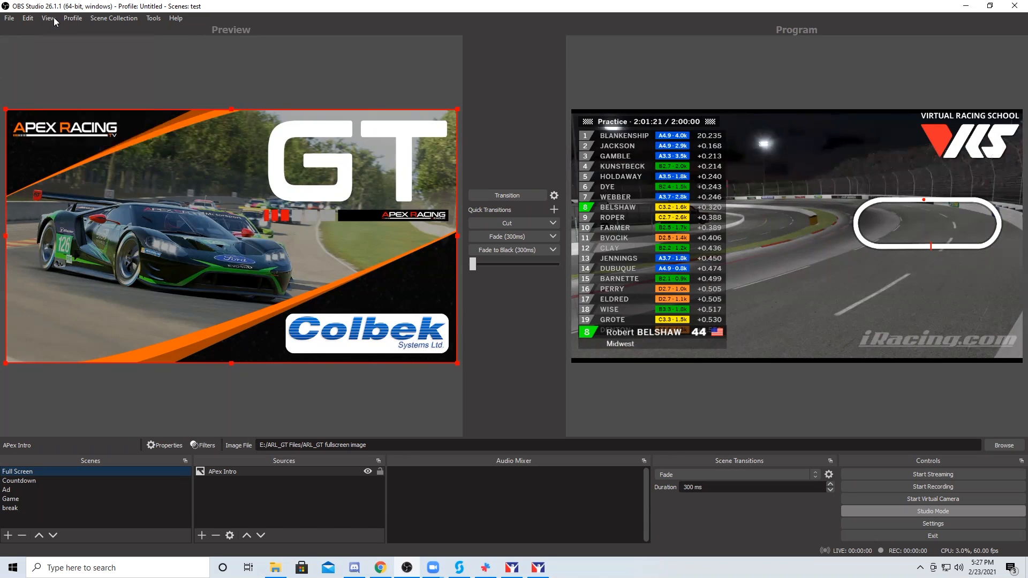
{"action": "left_click", "coordinate": [48, 18]}
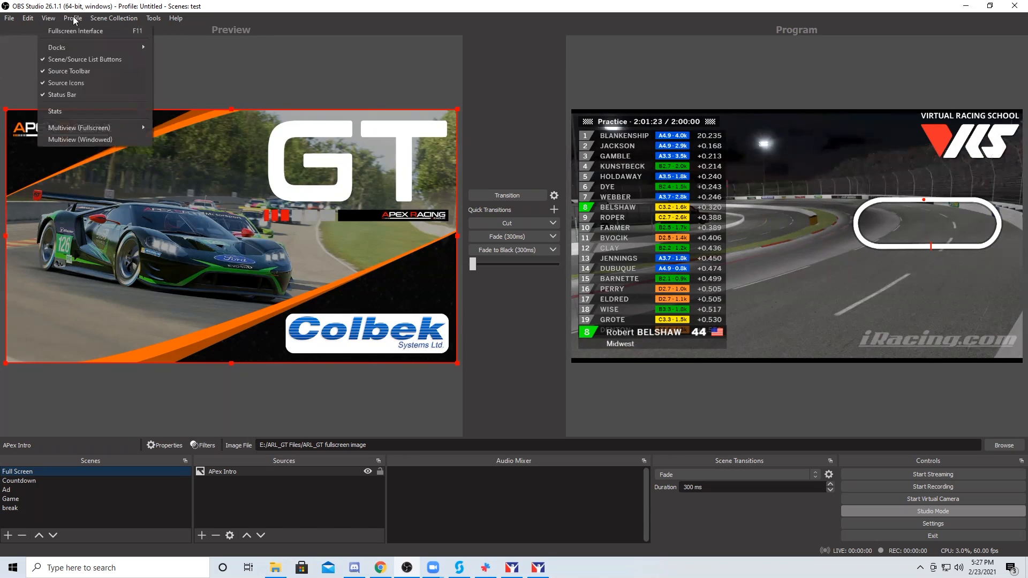
{"action": "left_click", "coordinate": [73, 19]}
{"action": "left_click", "coordinate": [136, 17]}
{"action": "left_click", "coordinate": [154, 17]}
{"action": "left_click", "coordinate": [179, 19]}
{"action": "left_click", "coordinate": [150, 19]}
{"action": "left_click", "coordinate": [114, 19]}
{"action": "left_click", "coordinate": [231, 5]}
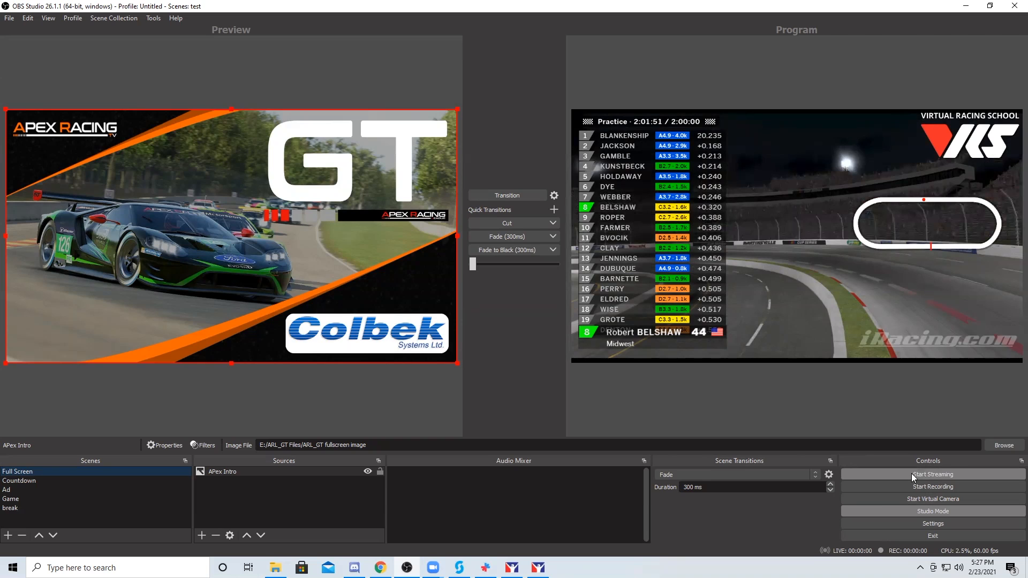
- Try to start the stream, and transition the Full Screen scene to program
{"action": "left_click", "coordinate": [911, 473]}
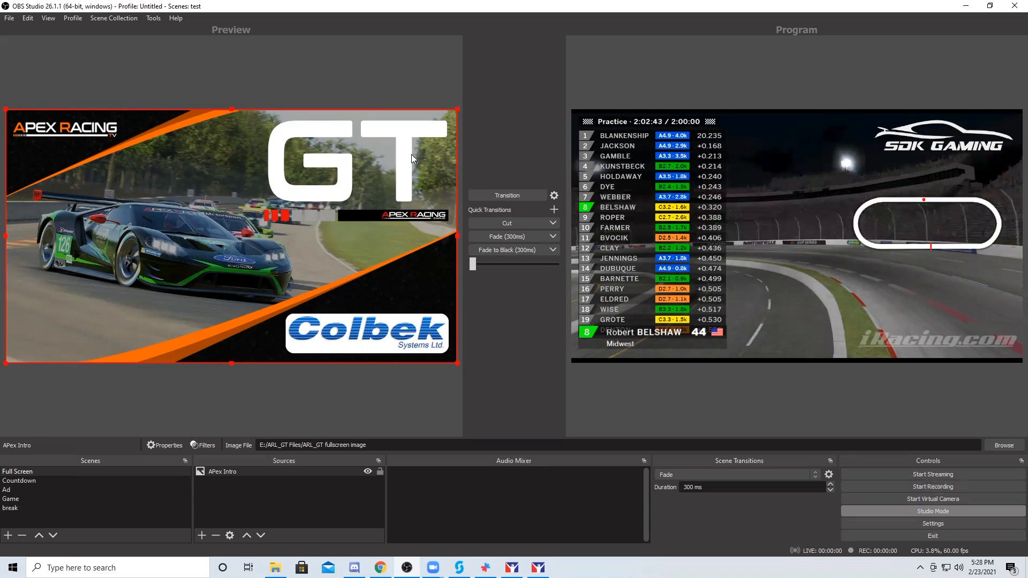
{"action": "left_click", "coordinate": [501, 196]}
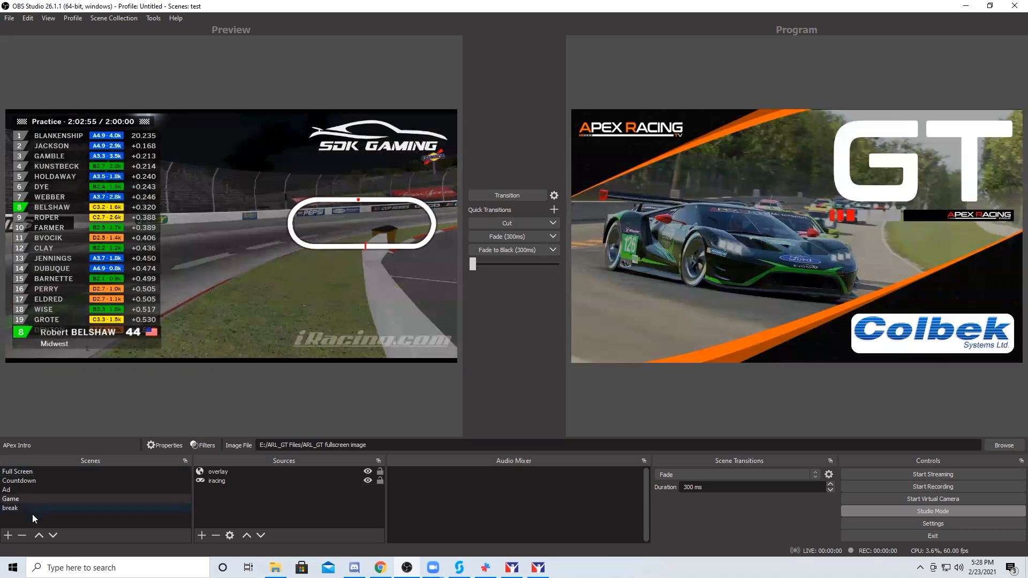
- Move the Ad scene above Countdown in the scene order and return it to below Countdown
{"action": "left_click", "coordinate": [4, 490]}
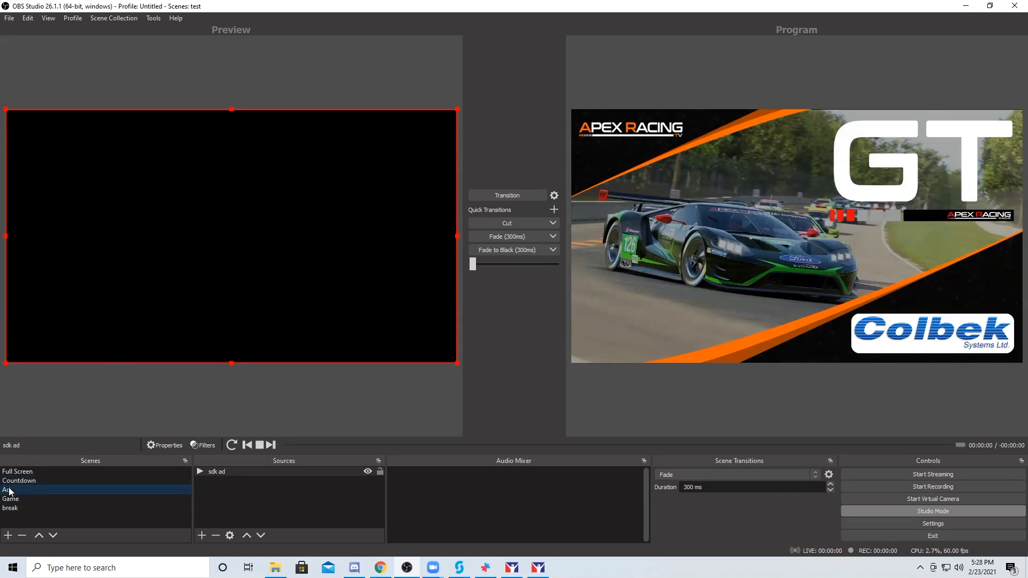
{"action": "left_click", "coordinate": [38, 536]}
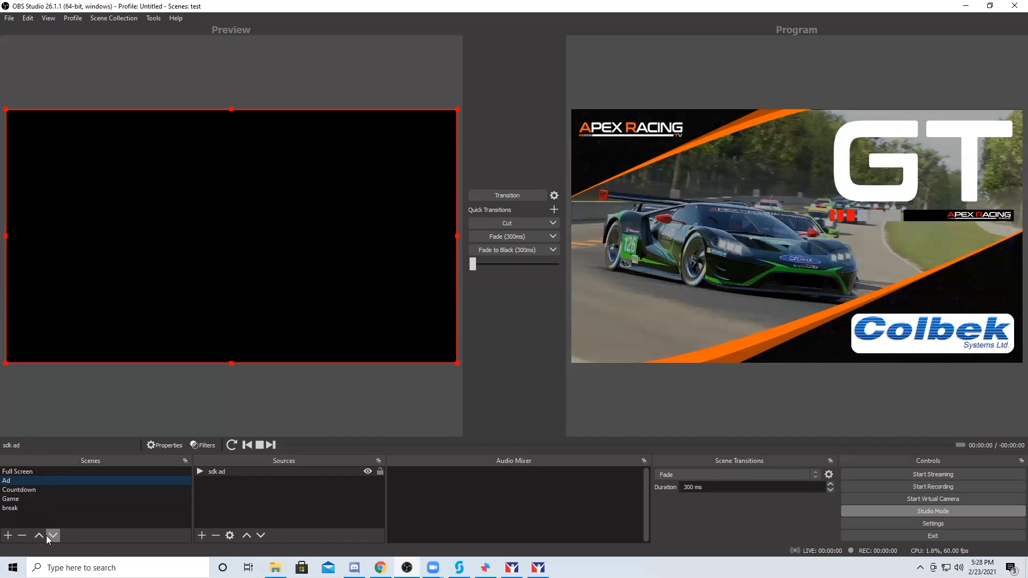
{"action": "left_click", "coordinate": [52, 536]}
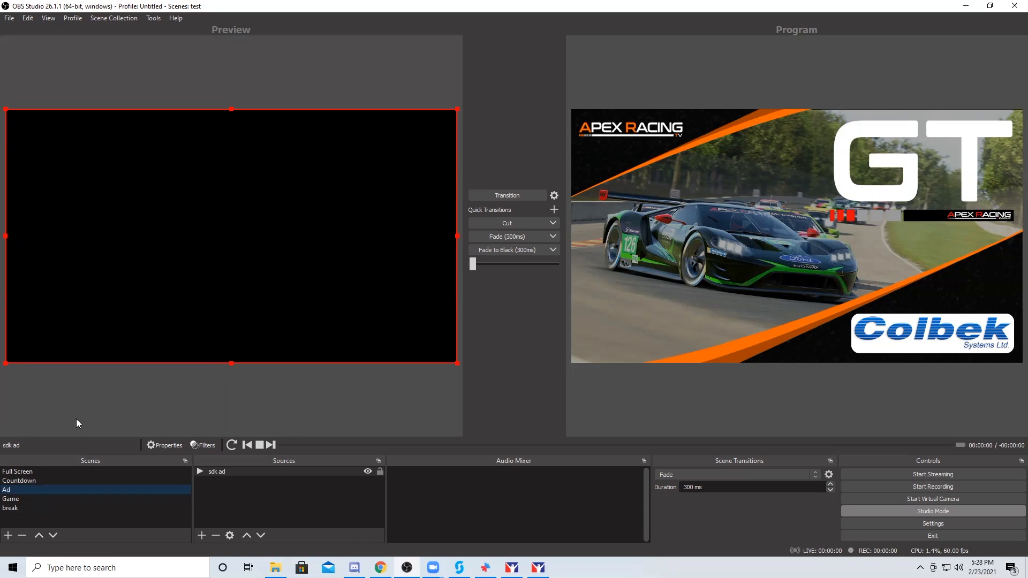
- Preview the break scene and transition it to program in place of the Full Screen scene
{"action": "left_click", "coordinate": [11, 508]}
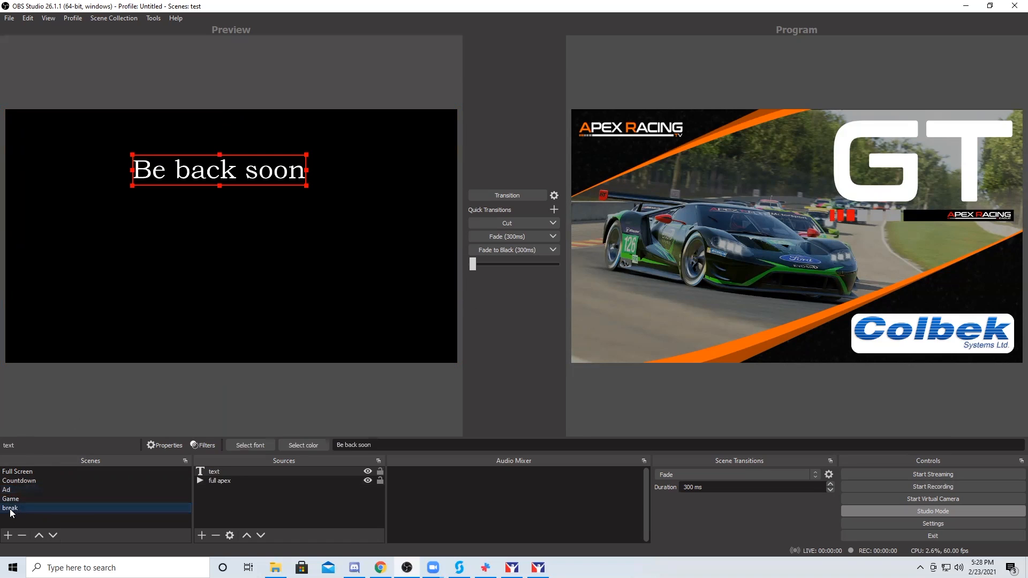
{"action": "left_click", "coordinate": [497, 194]}
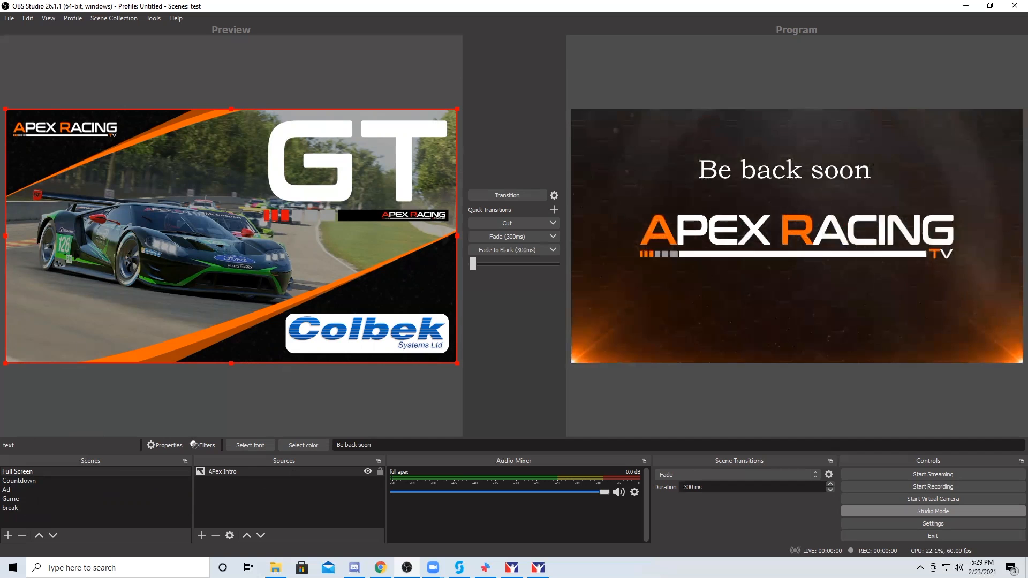
- Check the application's commands and the Full Screen scene's options for an output projector
{"action": "left_click", "coordinate": [119, 19]}
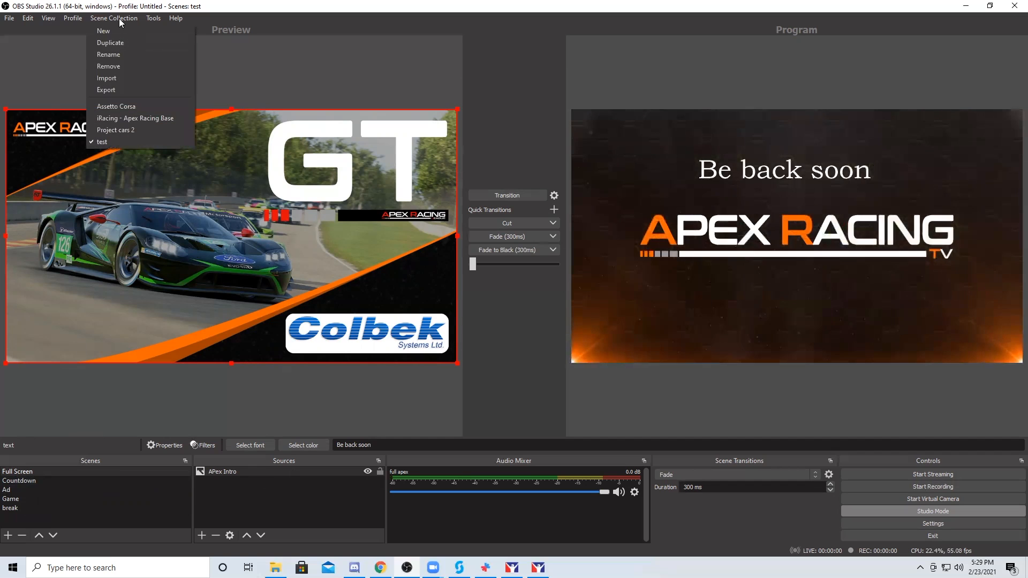
{"action": "mouse_move", "coordinate": [15, 21]}
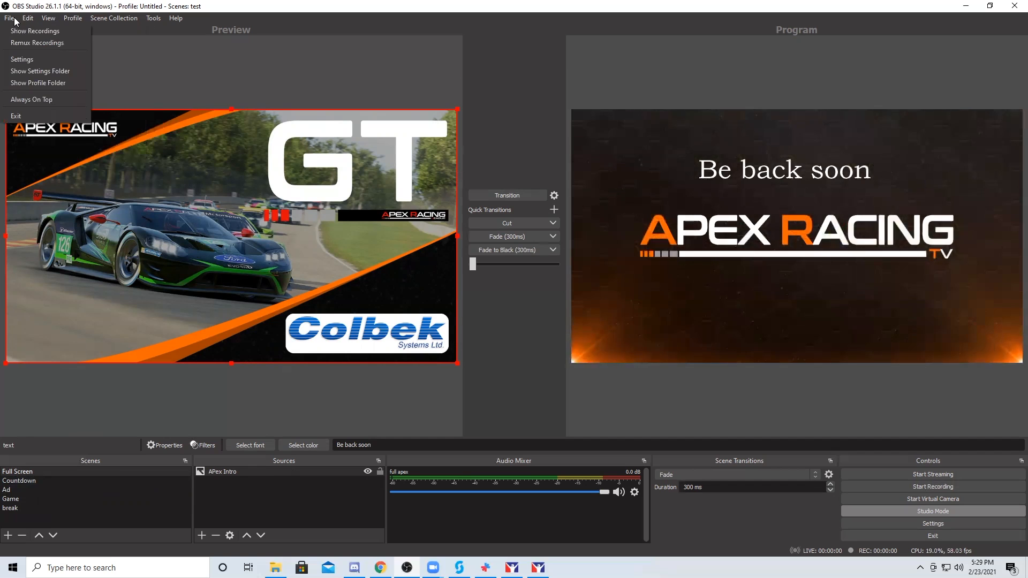
{"action": "left_click", "coordinate": [41, 18]}
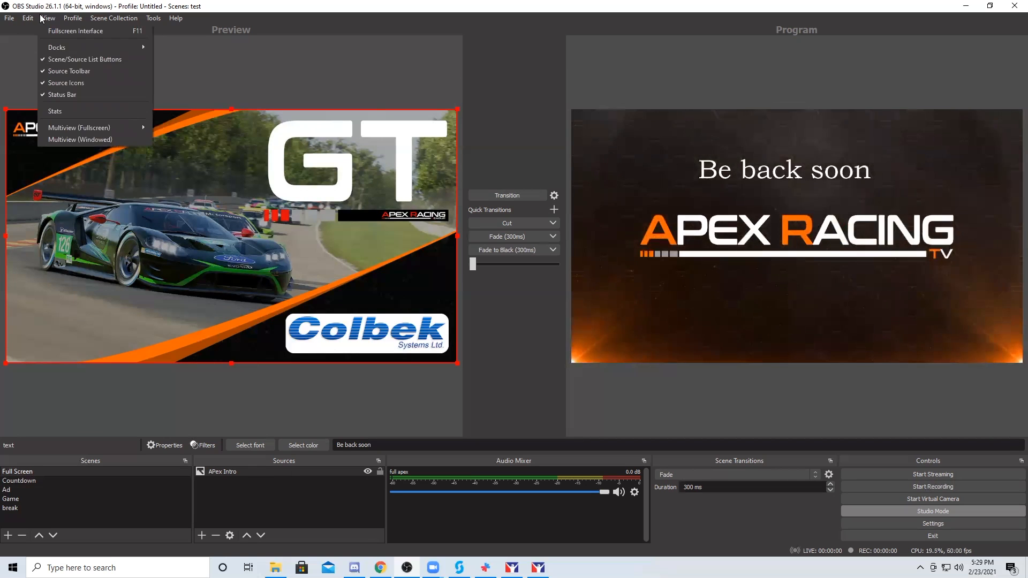
{"action": "mouse_move", "coordinate": [105, 17]}
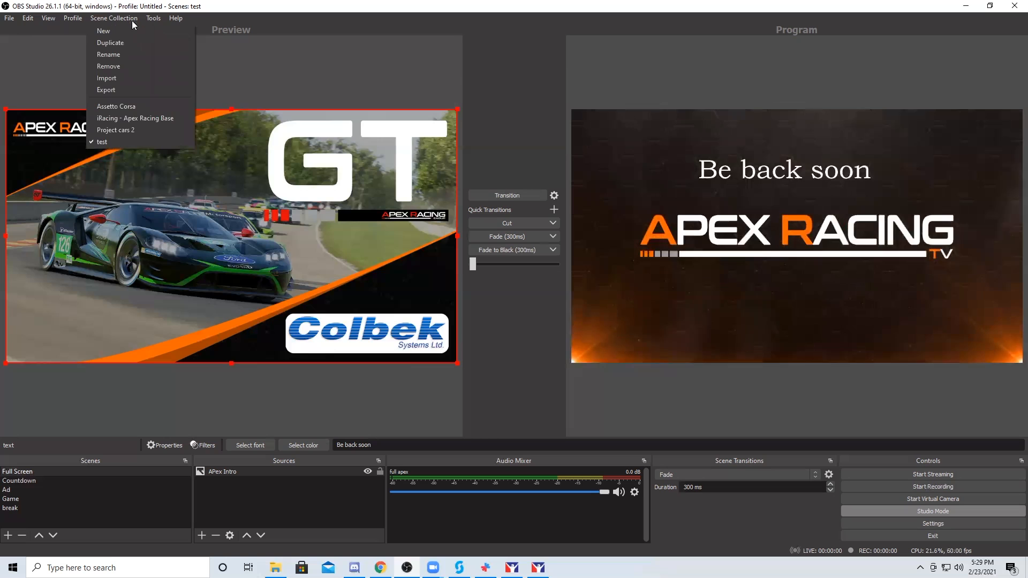
{"action": "right_click", "coordinate": [73, 472]}
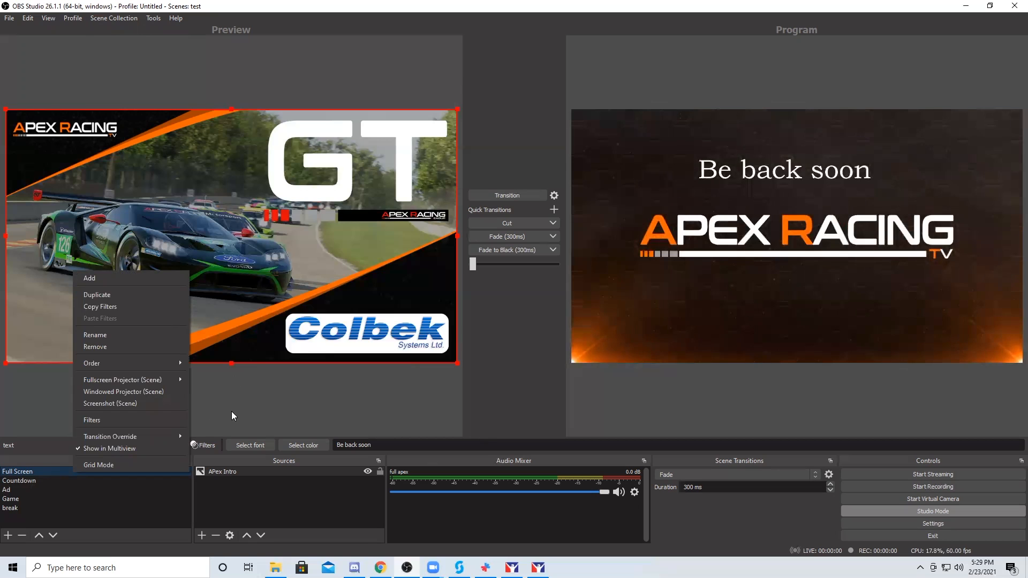
{"action": "left_click", "coordinate": [299, 407]}
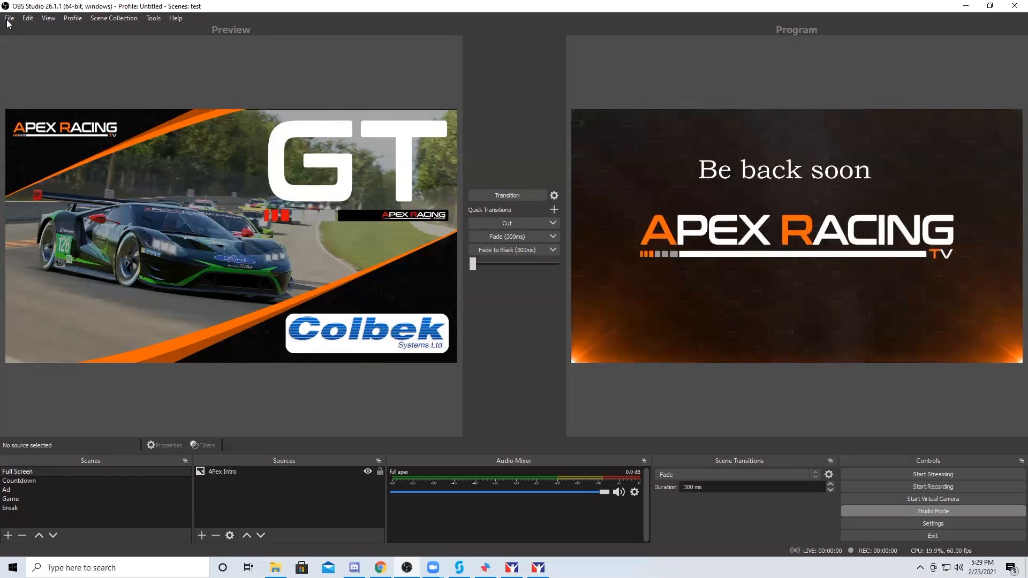
- Open a windowed projector of the program output and move its window over the preview
{"action": "right_click", "coordinate": [683, 183]}
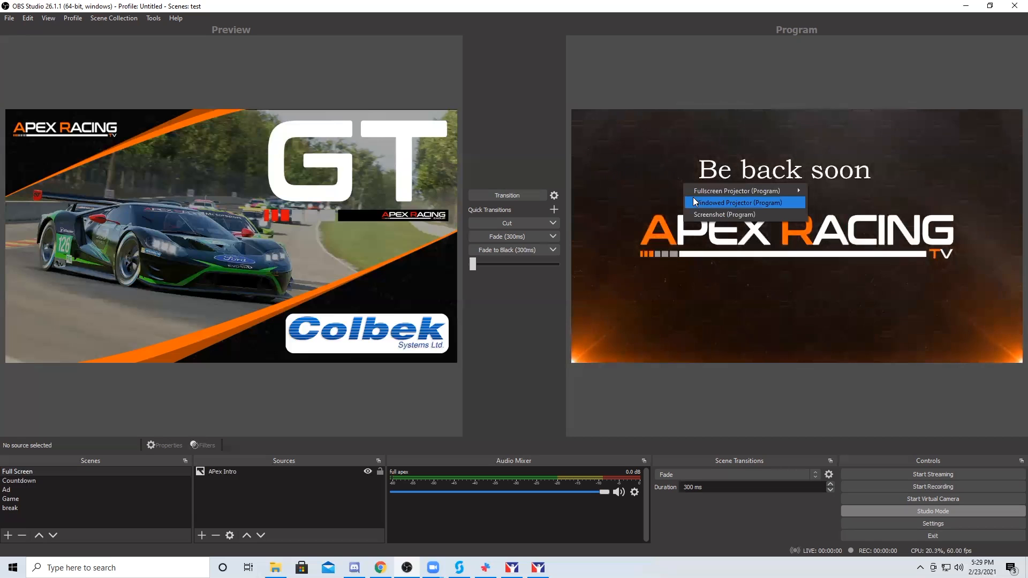
{"action": "left_click", "coordinate": [695, 203]}
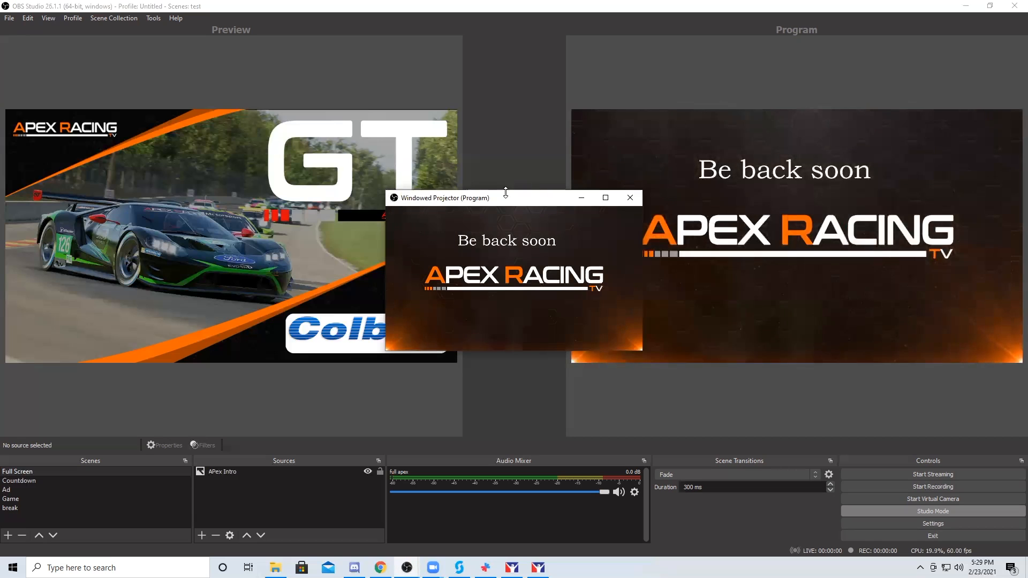
{"action": "left_click_drag", "start_coordinate": [498, 198], "coordinate": [236, 119]}
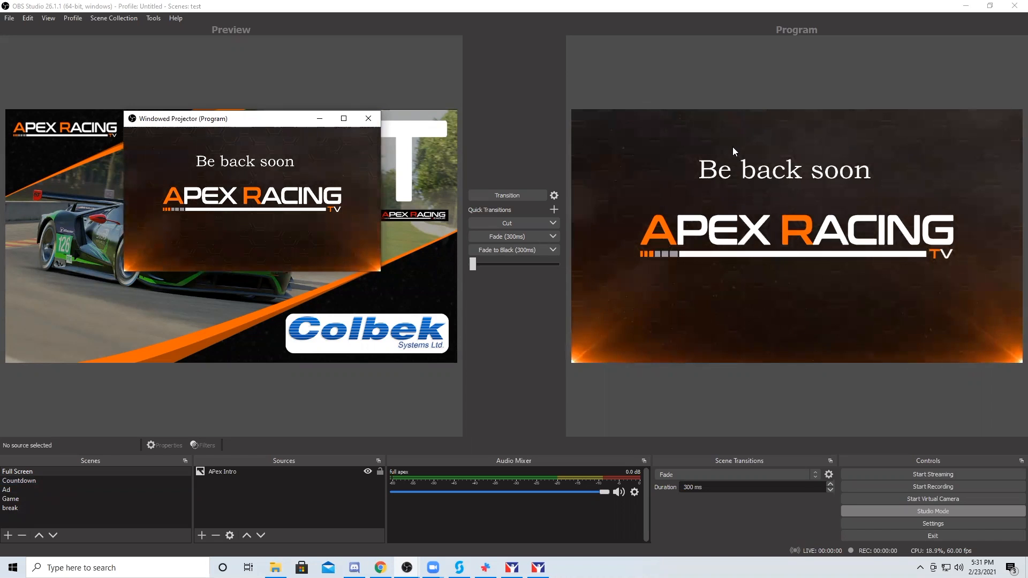
- Transition the Game scene to program and switch back to the break scene
{"action": "left_click", "coordinate": [11, 498]}
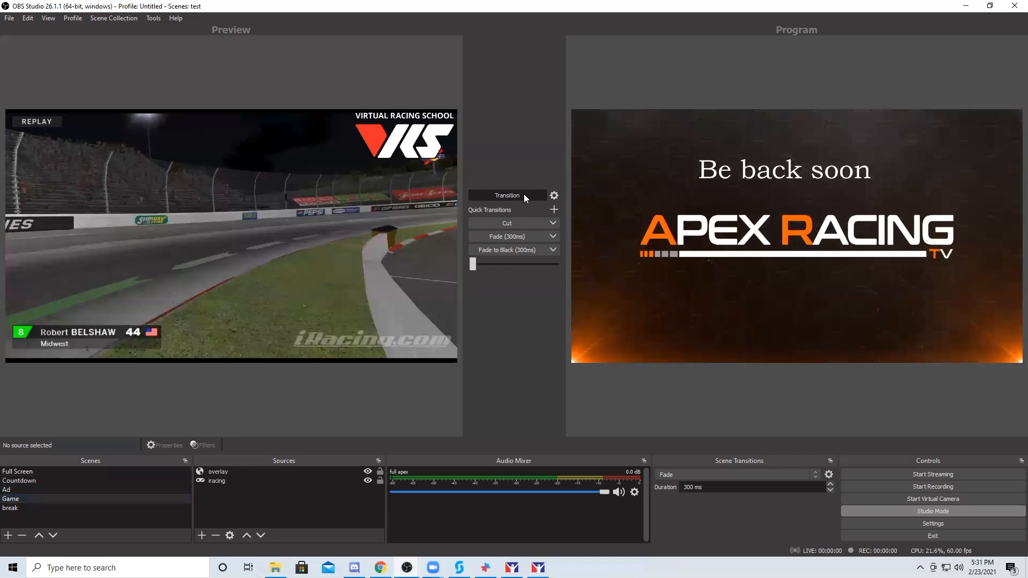
{"action": "left_click", "coordinate": [521, 195]}
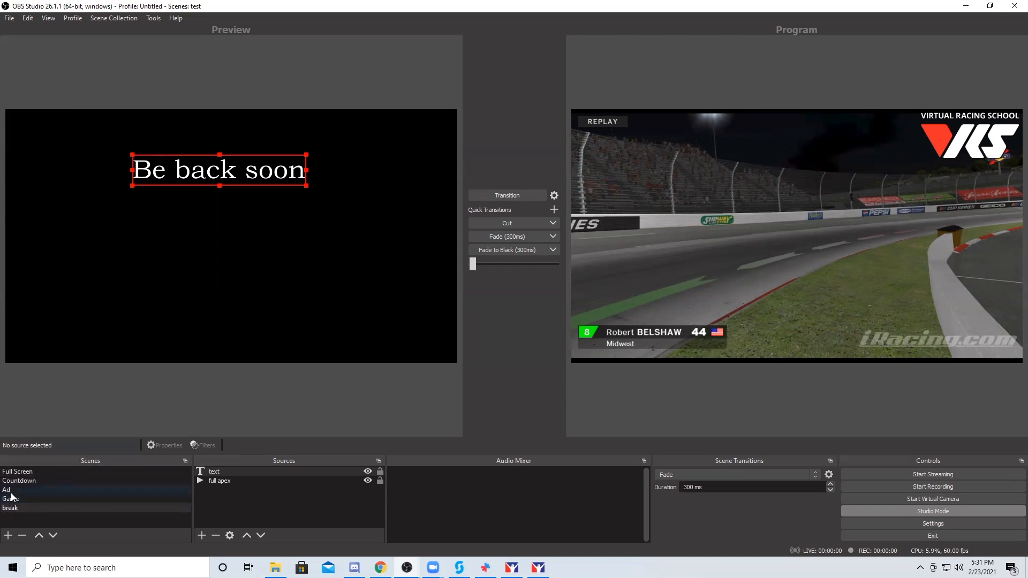
{"action": "left_click", "coordinate": [525, 196]}
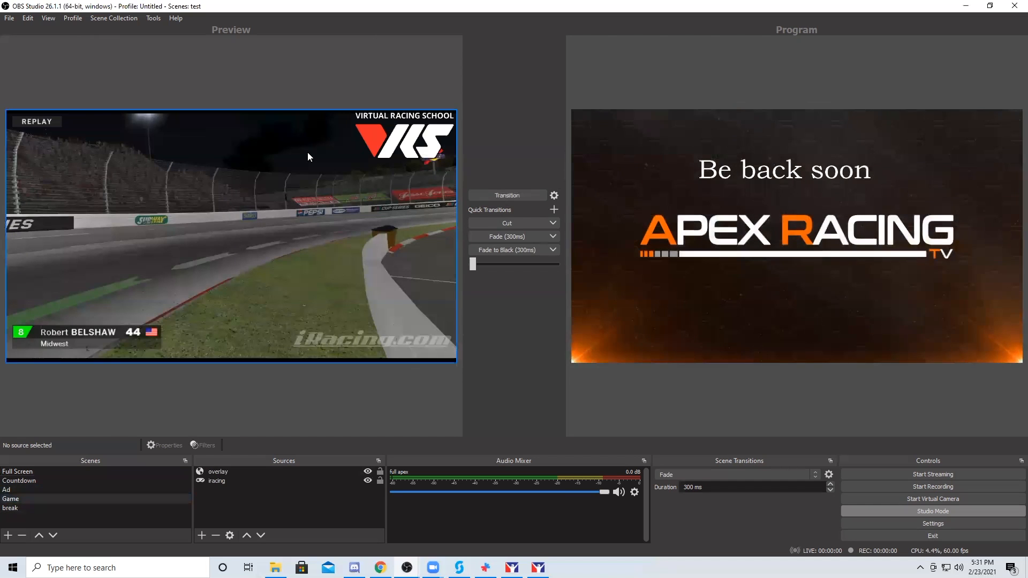
- Add a new video capture device source named webcam to the Game scene
{"action": "left_click", "coordinate": [202, 536]}
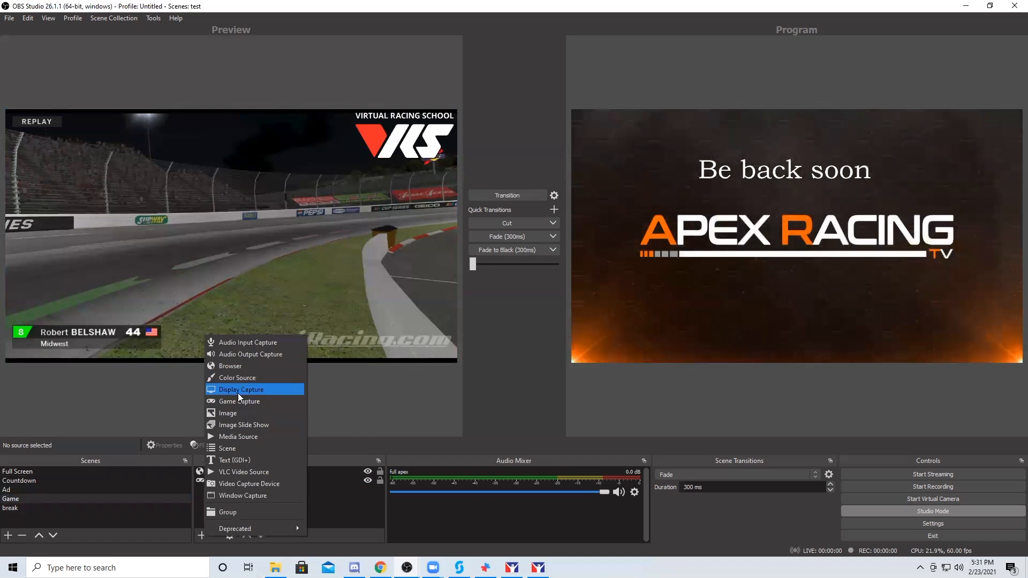
{"action": "left_click", "coordinate": [240, 485]}
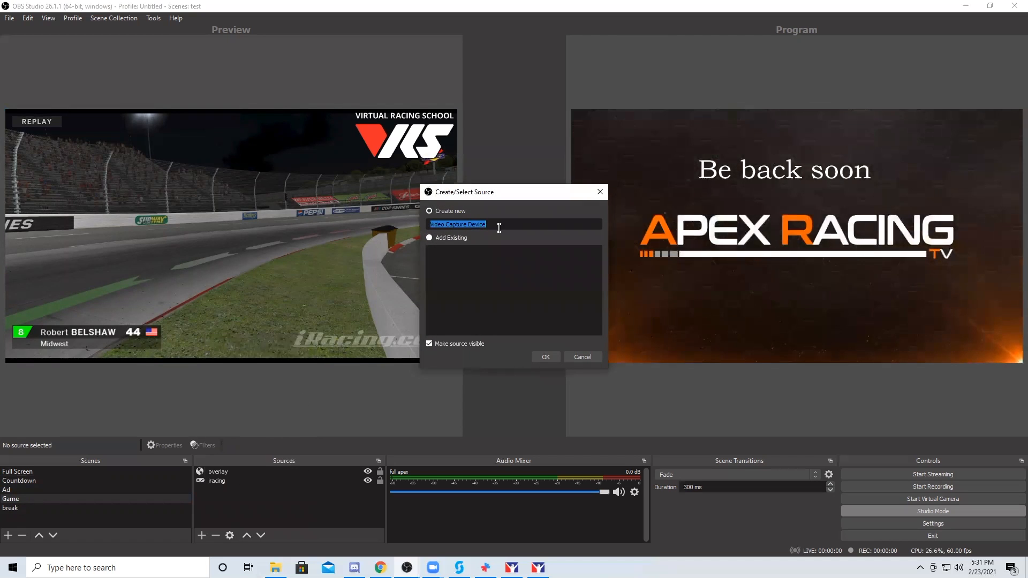
{"action": "type", "text": "w"}
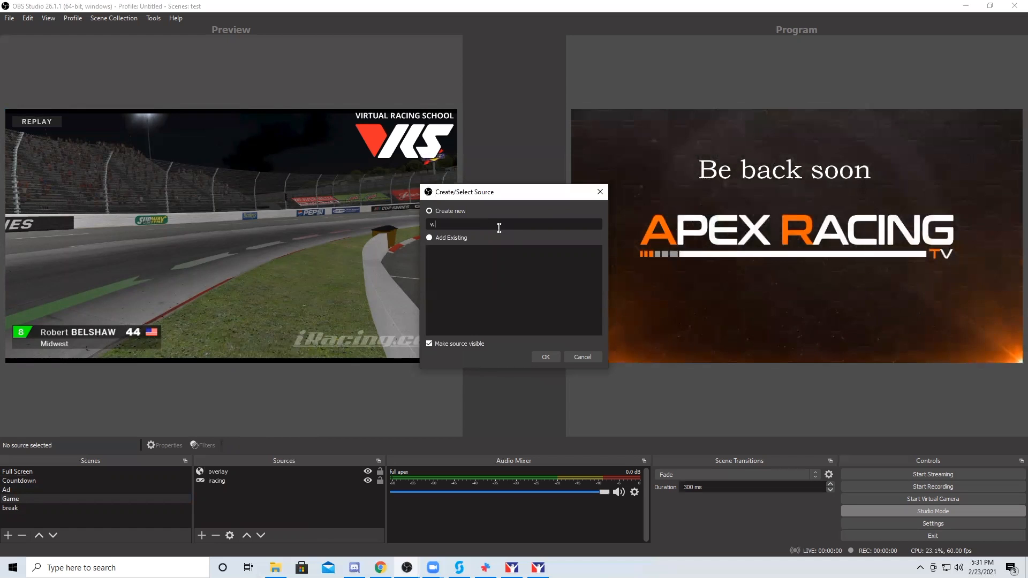
{"action": "type", "text": "ebcam"}
{"action": "key", "text": "Return"}
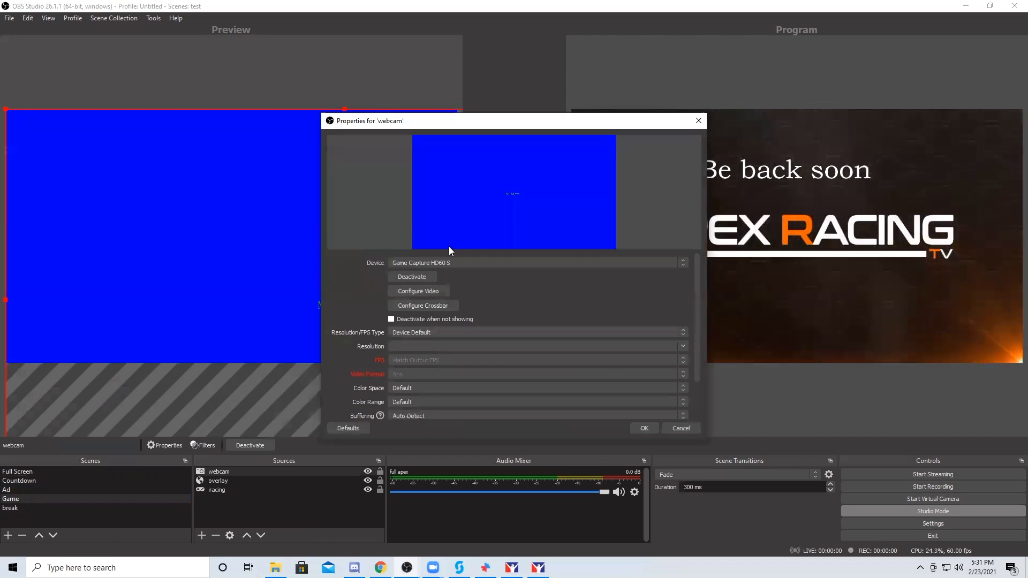
- Check the devices available for the webcam source and accept its properties with Game Capture HD60 S as the device
{"action": "left_click", "coordinate": [687, 261]}
{"action": "left_click", "coordinate": [686, 260]}
{"action": "left_click", "coordinate": [687, 262]}
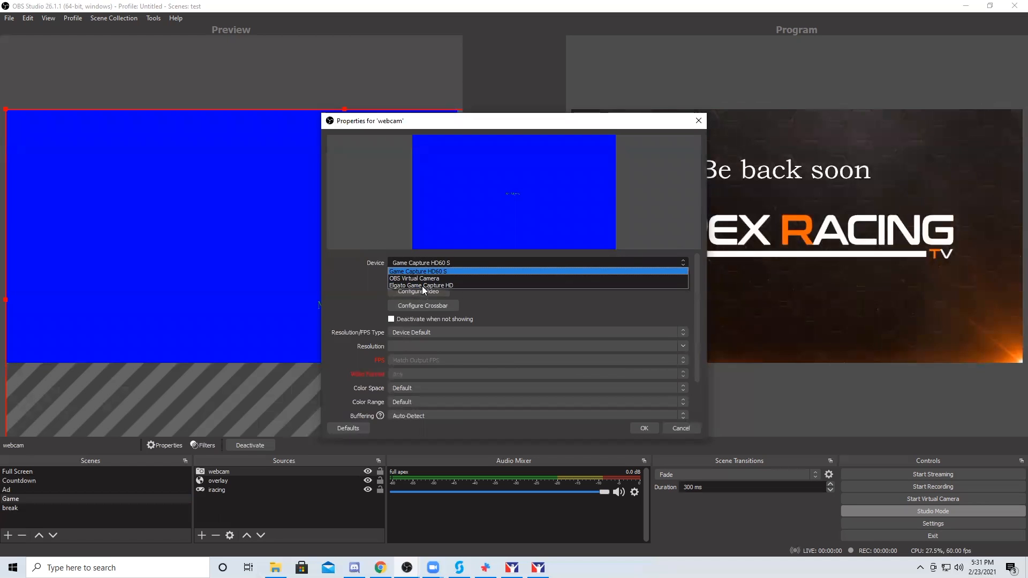
{"action": "left_click", "coordinate": [349, 298]}
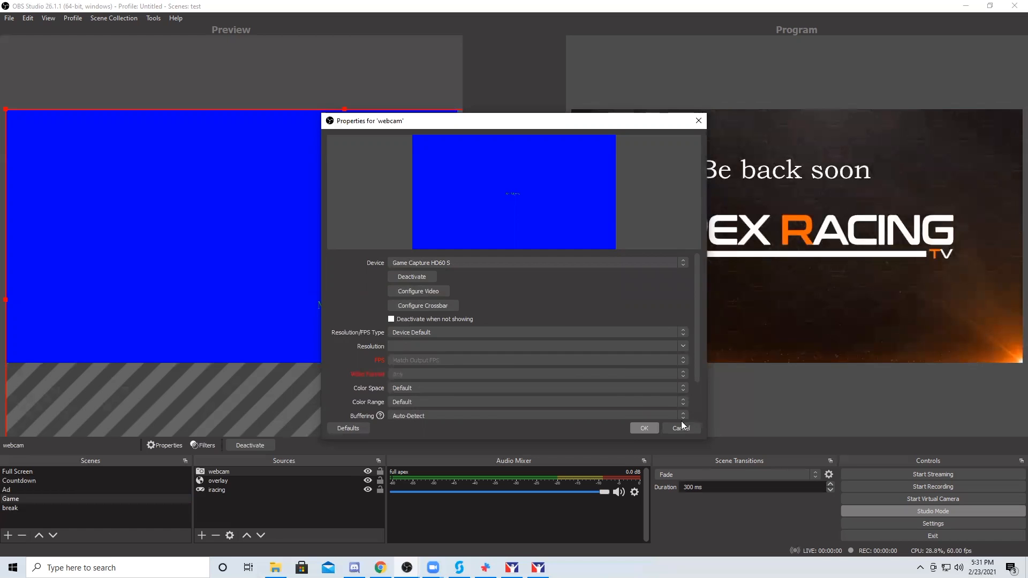
{"action": "left_click", "coordinate": [645, 429]}
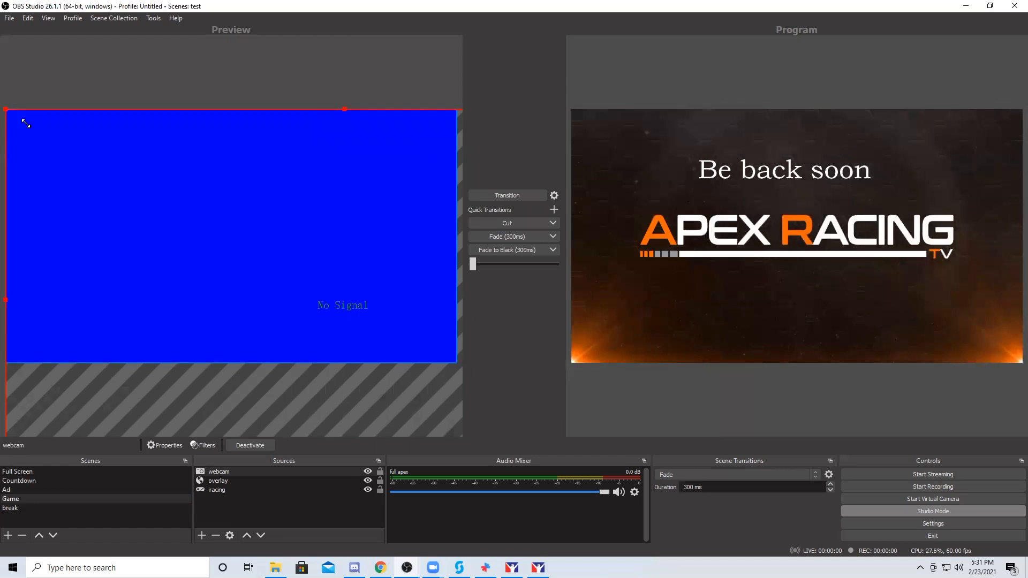
- Shrink the webcam source and place it against the preview's right edge, just below the sponsor logo
{"action": "left_click_drag", "start_coordinate": [119, 188], "coordinate": [330, 292]}
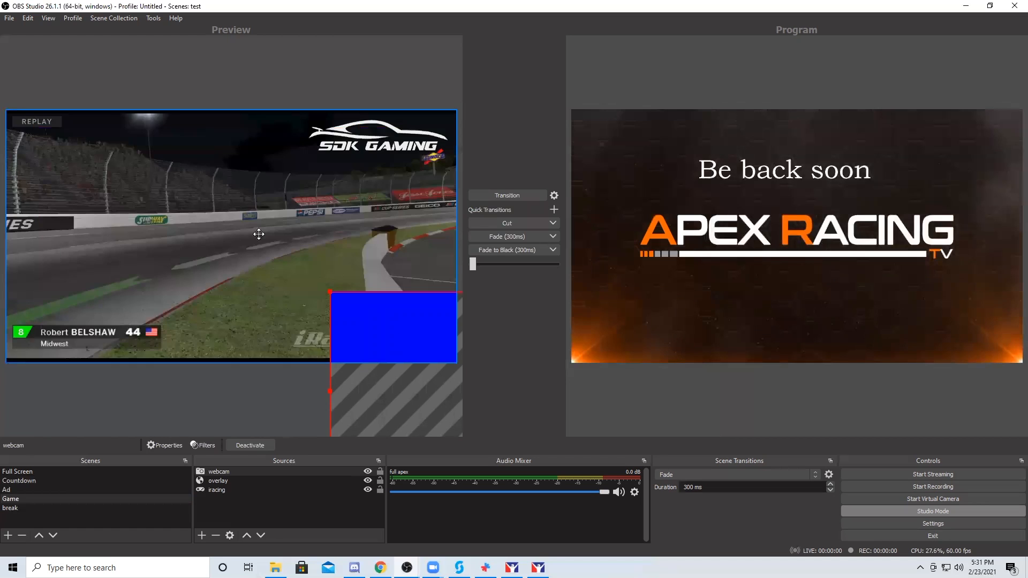
{"action": "left_click_drag", "start_coordinate": [135, 172], "coordinate": [274, 223]}
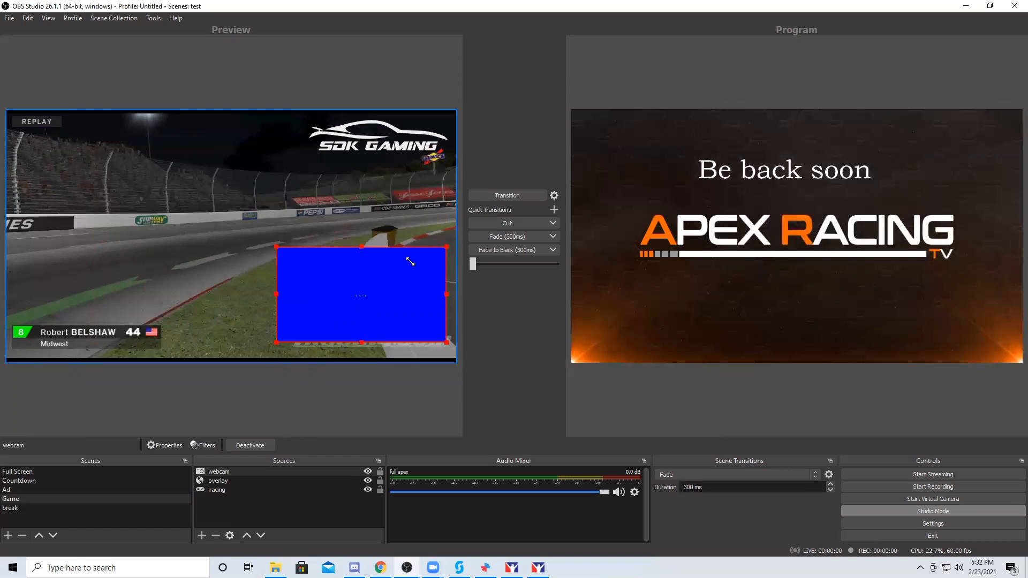
{"action": "left_click_drag", "start_coordinate": [420, 304], "coordinate": [427, 177]}
{"action": "left_click_drag", "start_coordinate": [339, 151], "coordinate": [359, 158]}
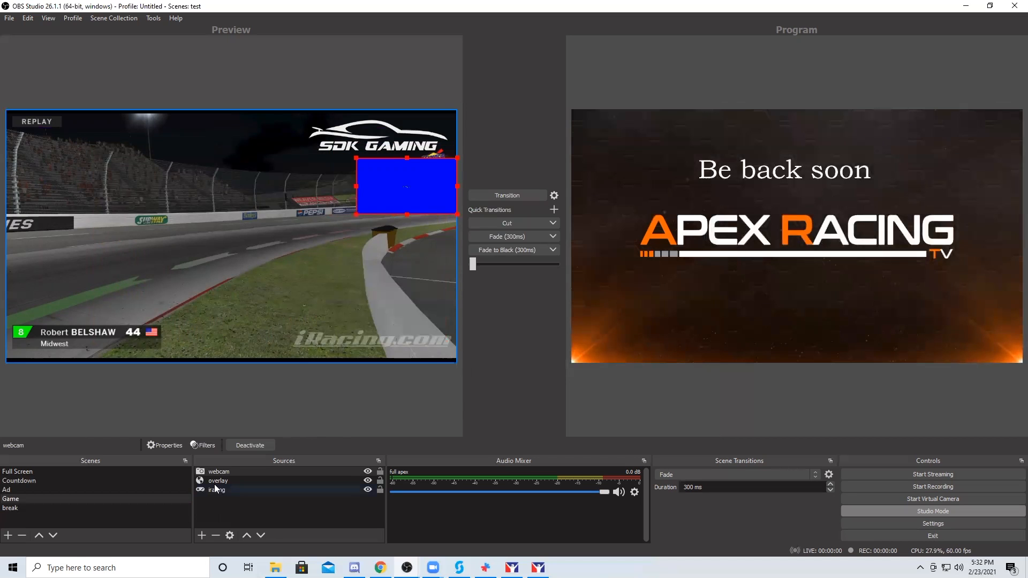
- Try the layering by raising the iracing source above webcam and overlay, and return it beneath the overlay
{"action": "left_click", "coordinate": [235, 481]}
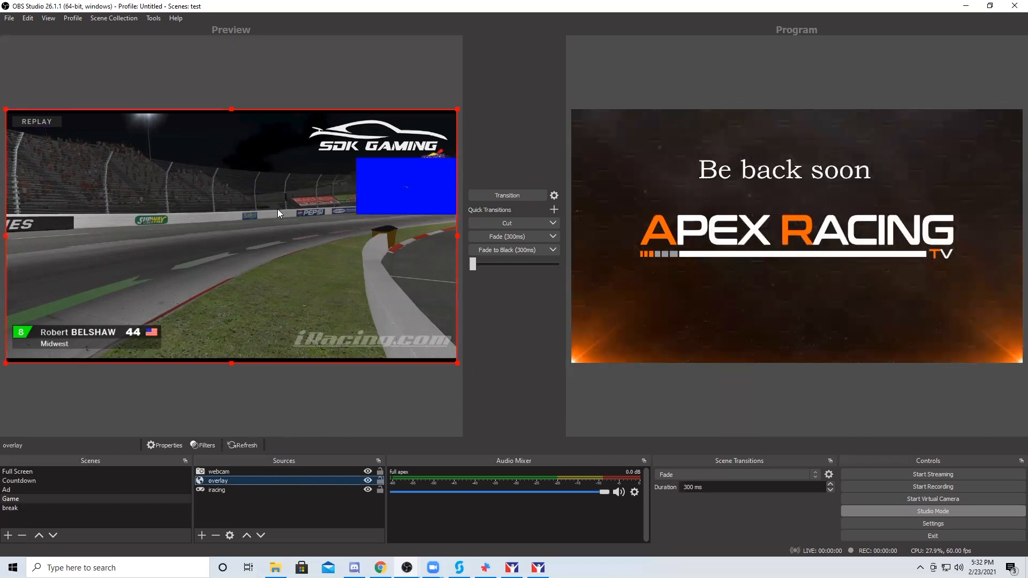
{"action": "left_click", "coordinate": [217, 491]}
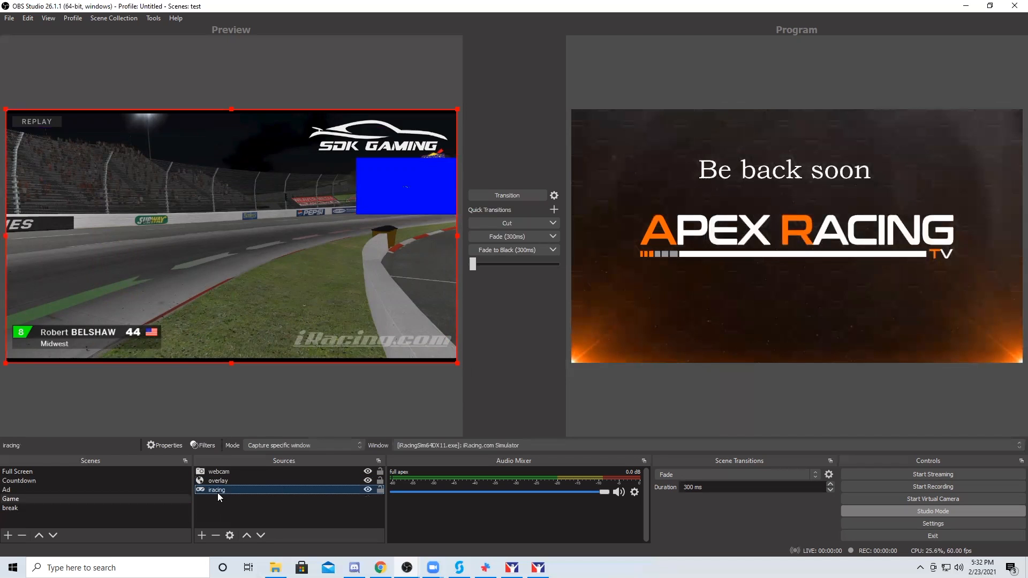
{"action": "left_click", "coordinate": [243, 534]}
{"action": "left_click", "coordinate": [246, 535]}
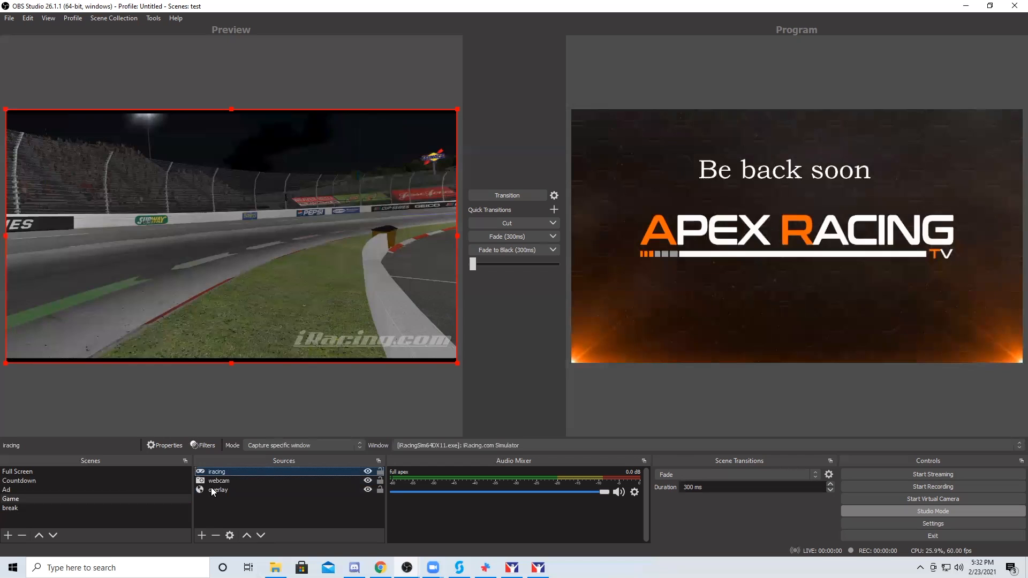
{"action": "left_click", "coordinate": [261, 536]}
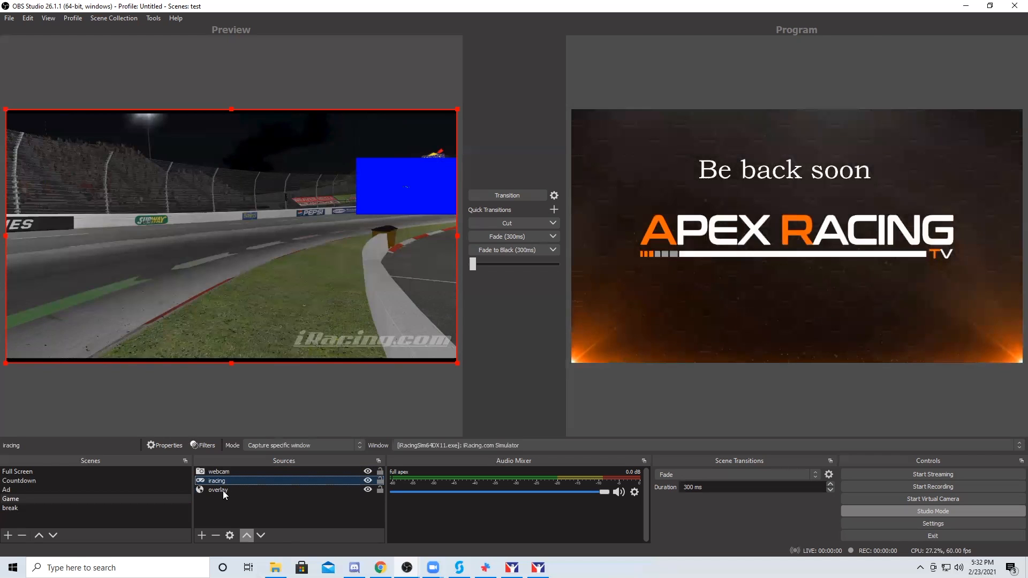
{"action": "key", "text": "Down"}
{"action": "left_click", "coordinate": [247, 536]}
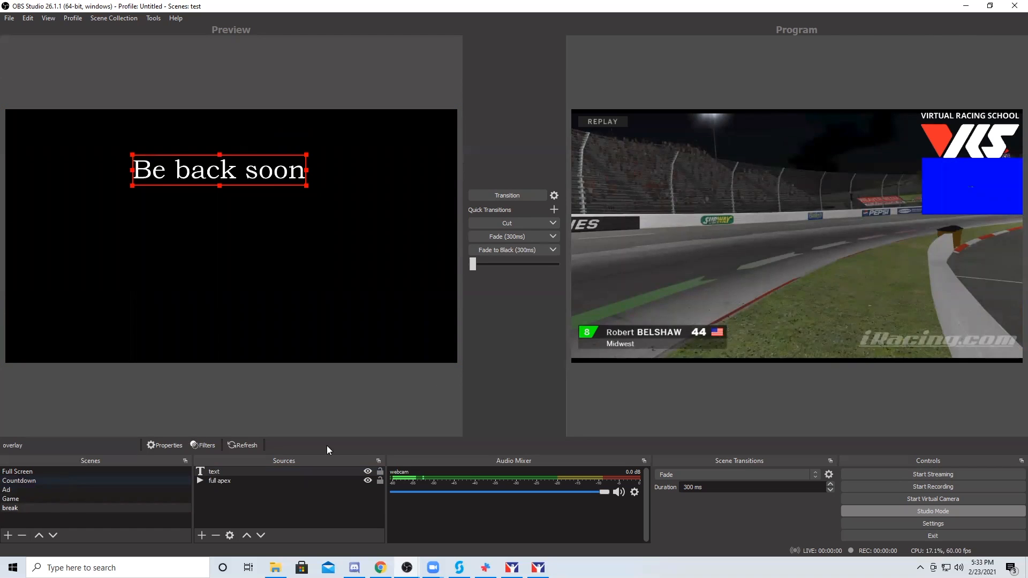
- Preview the Game scene and toggle the webcam source's visibility off and on without sending it to program
{"action": "left_click", "coordinate": [26, 498]}
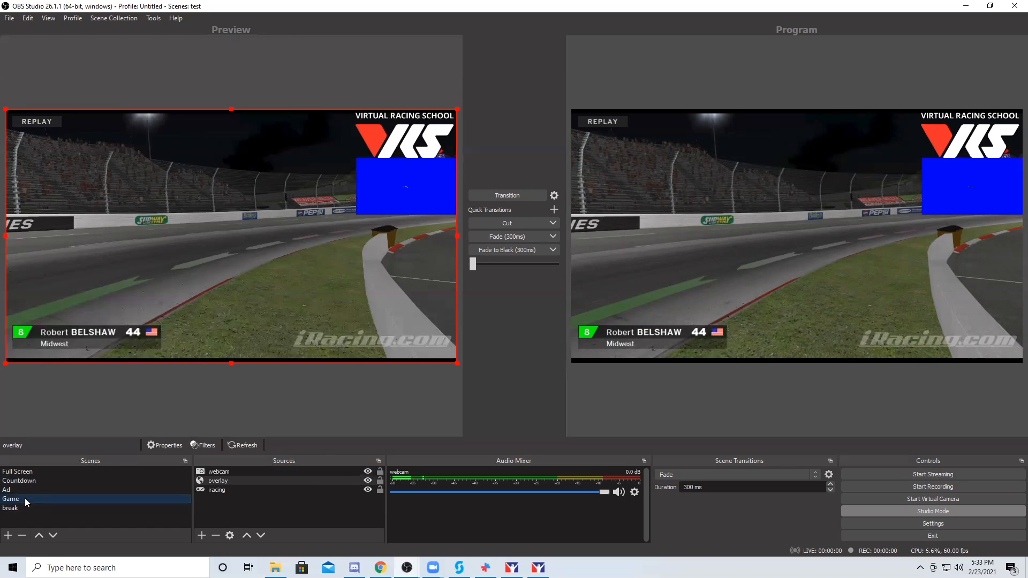
{"action": "left_click", "coordinate": [368, 472]}
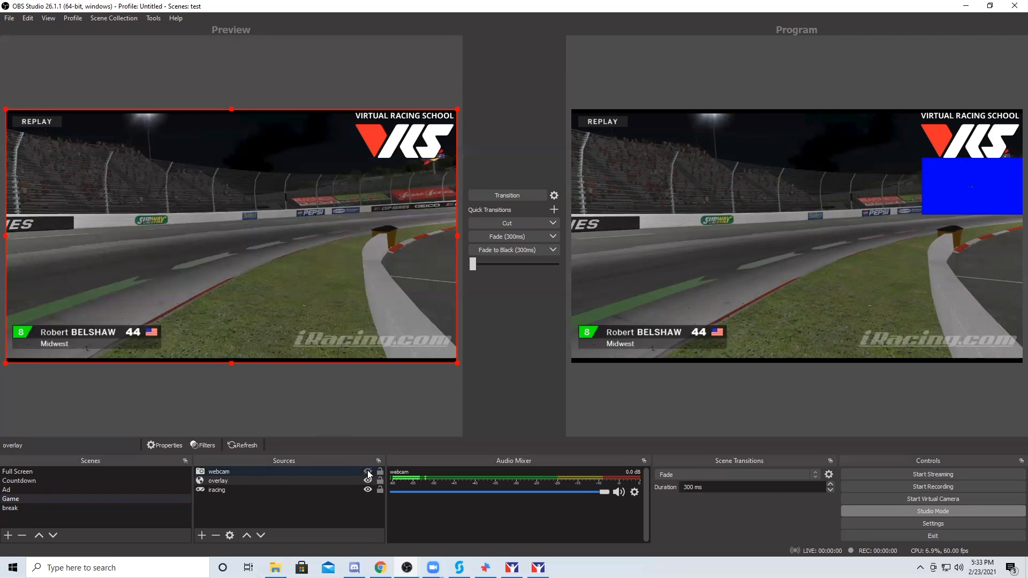
{"action": "left_click", "coordinate": [368, 472]}
{"action": "left_click", "coordinate": [367, 473]}
{"action": "left_click", "coordinate": [367, 472]}
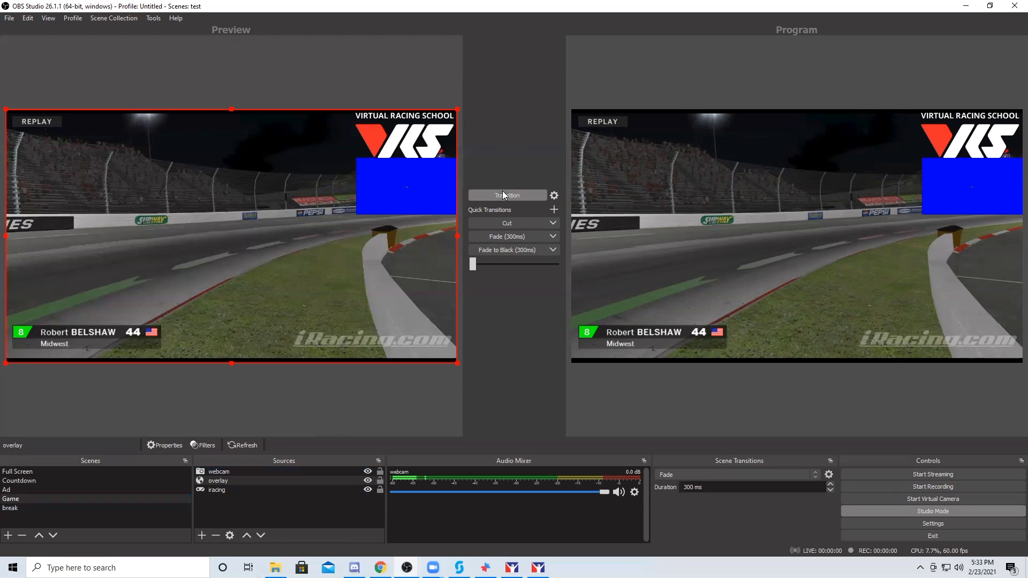
- Hide the webcam source and transition the change to program, and bring the webcam back on program the same way
{"action": "left_click", "coordinate": [368, 472]}
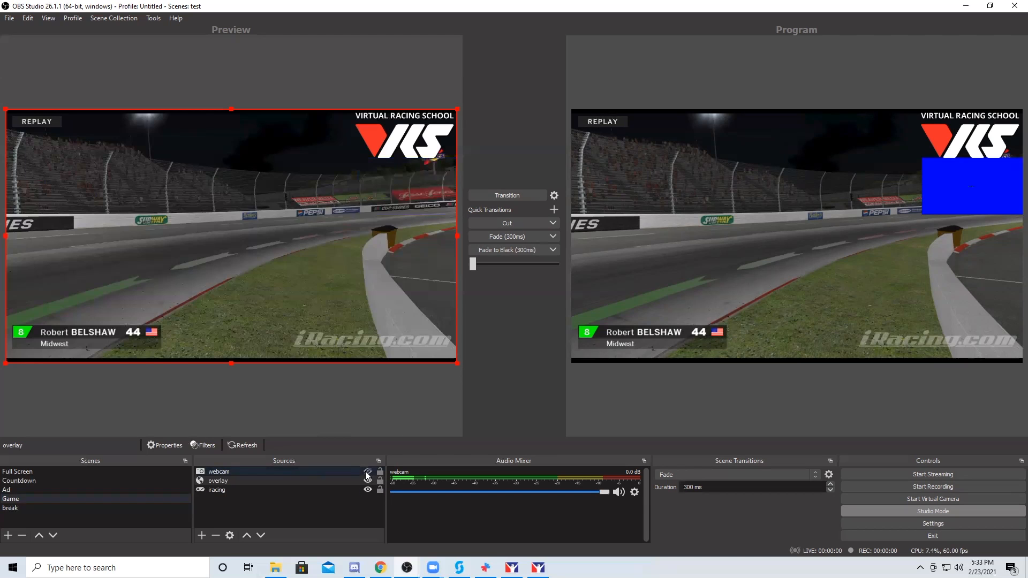
{"action": "left_click", "coordinate": [511, 192]}
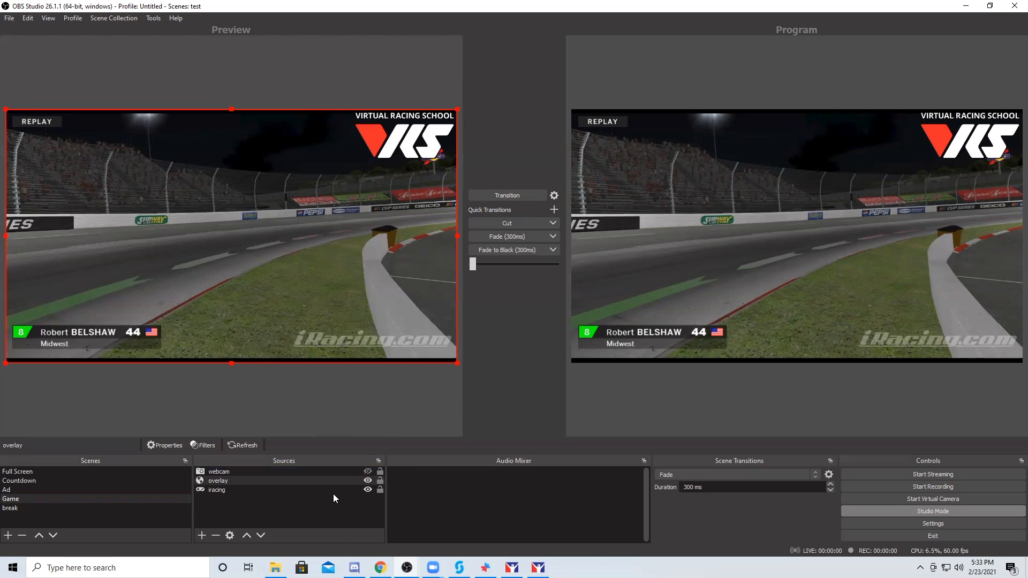
{"action": "left_click", "coordinate": [357, 472]}
{"action": "left_click", "coordinate": [509, 196]}
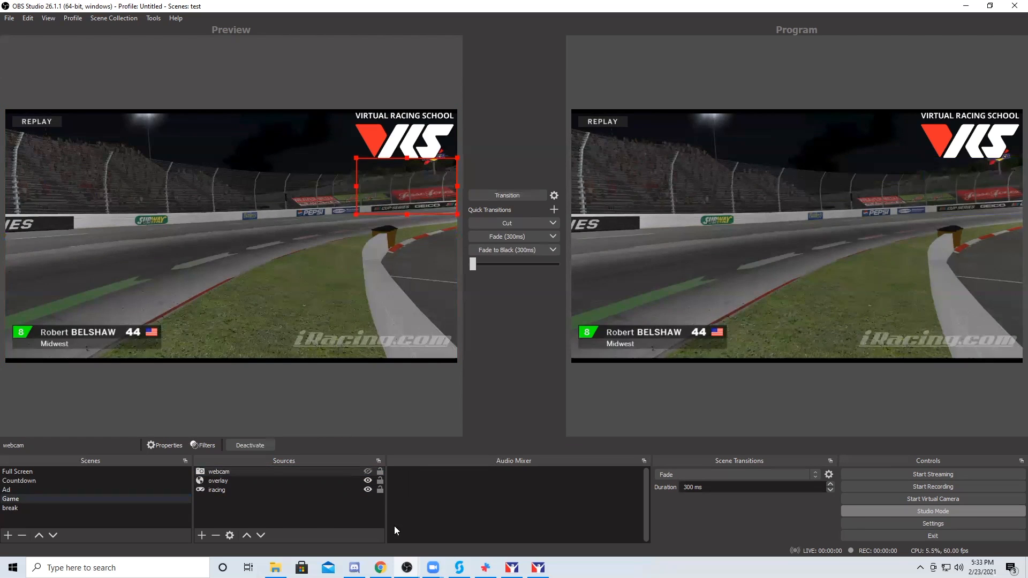
{"action": "left_click", "coordinate": [368, 472]}
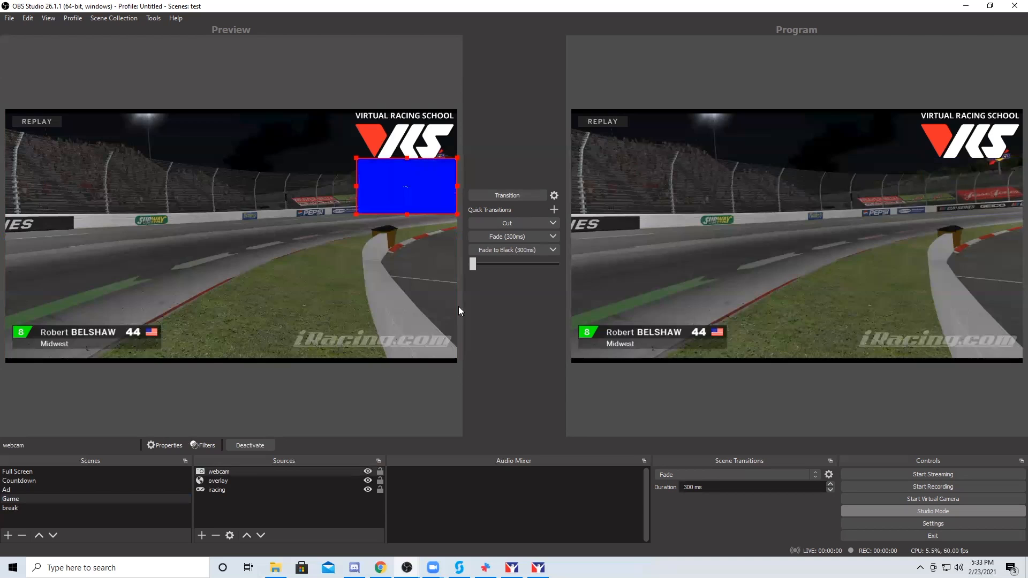
{"action": "left_click", "coordinate": [508, 195]}
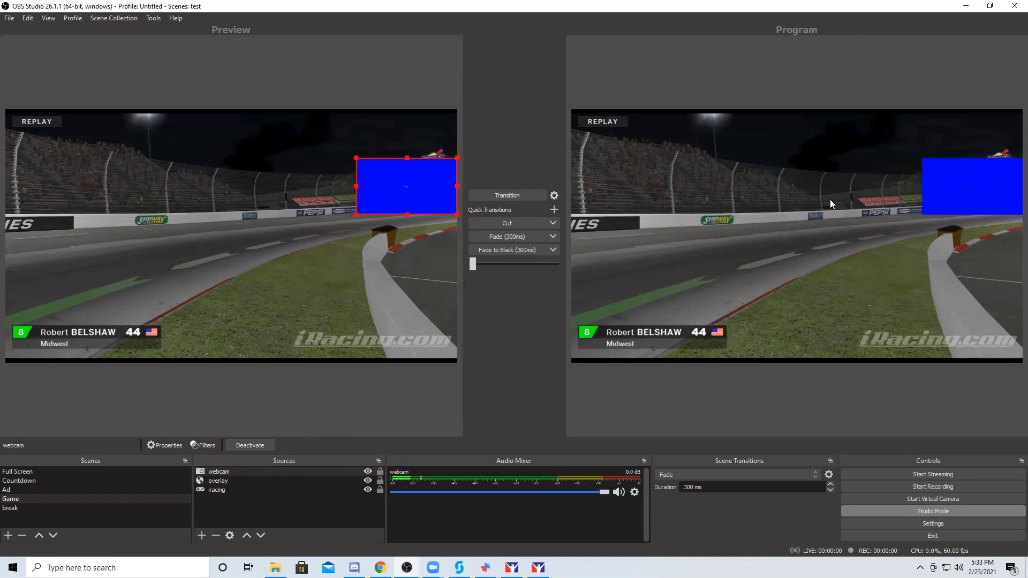
- Remove the webcam source from program and restore it, using the Cut quick transition for both changes
{"action": "left_click", "coordinate": [368, 472]}
{"action": "left_click", "coordinate": [518, 222]}
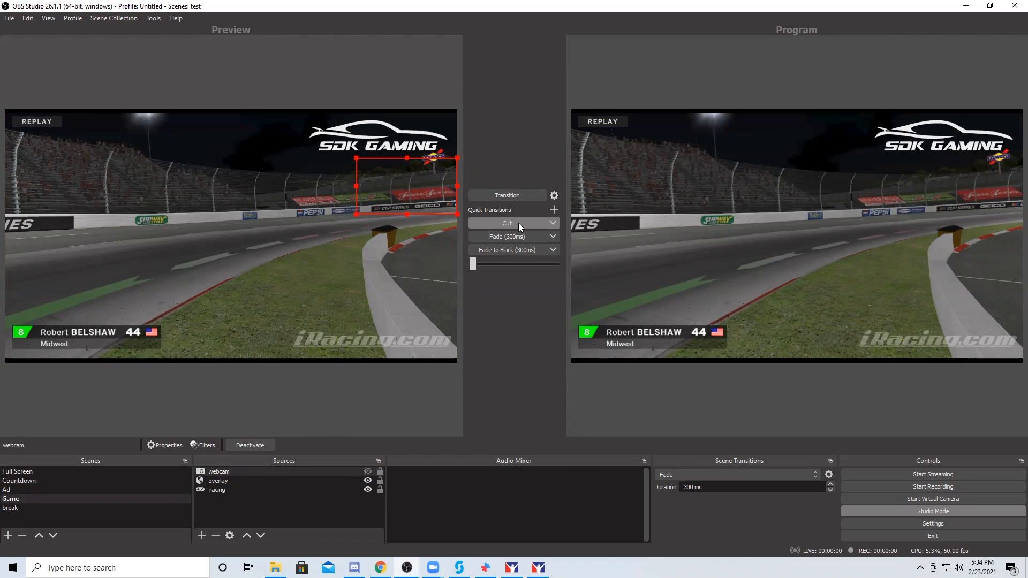
{"action": "left_click", "coordinate": [368, 471]}
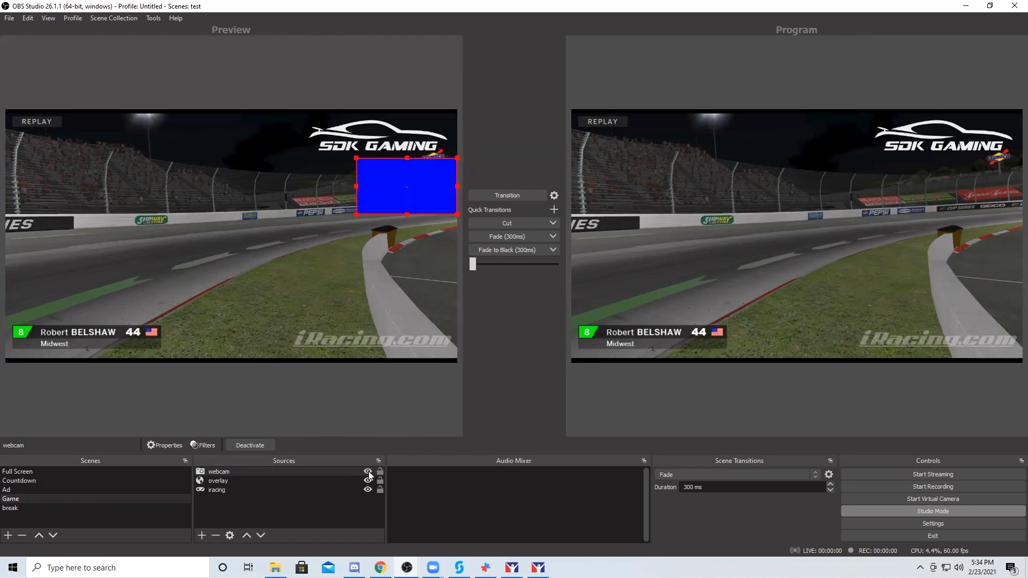
{"action": "left_click", "coordinate": [505, 223]}
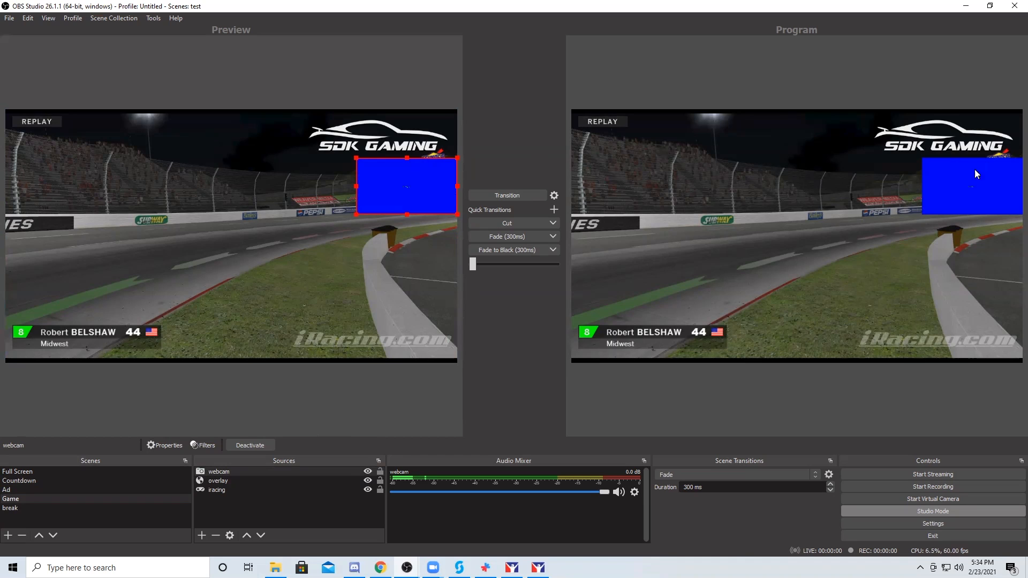
{"action": "left_click", "coordinate": [420, 178]}
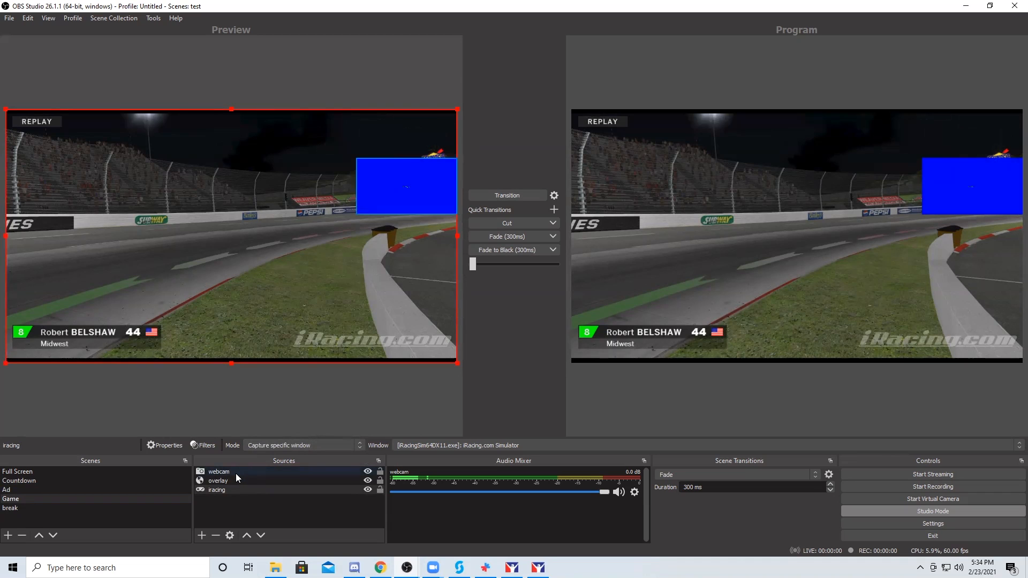
- Preview the break scene and check the scene collection commands and the source types that can be added
{"action": "left_click", "coordinate": [23, 506]}
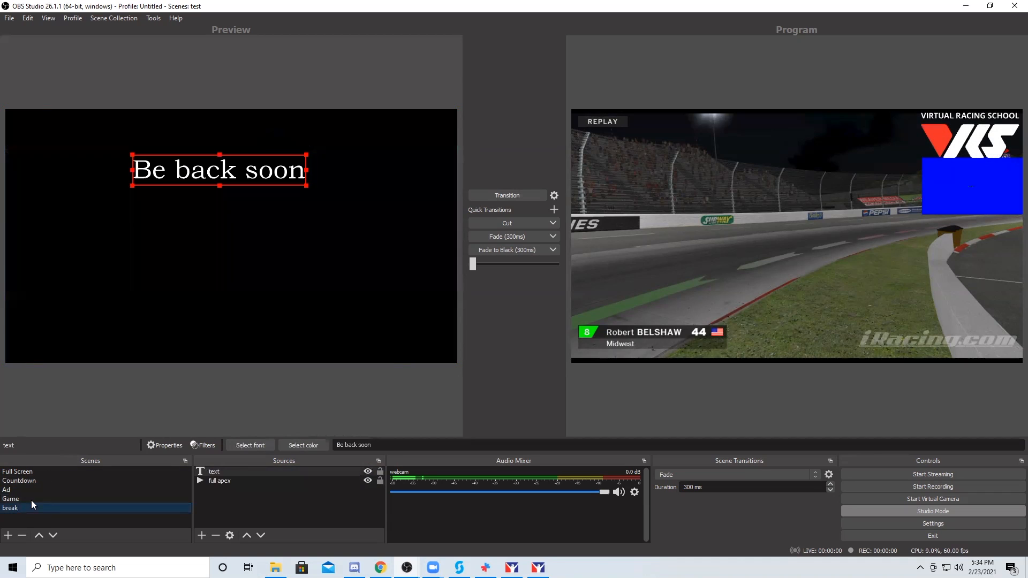
{"action": "left_click", "coordinate": [145, 16]}
{"action": "mouse_move", "coordinate": [125, 19]}
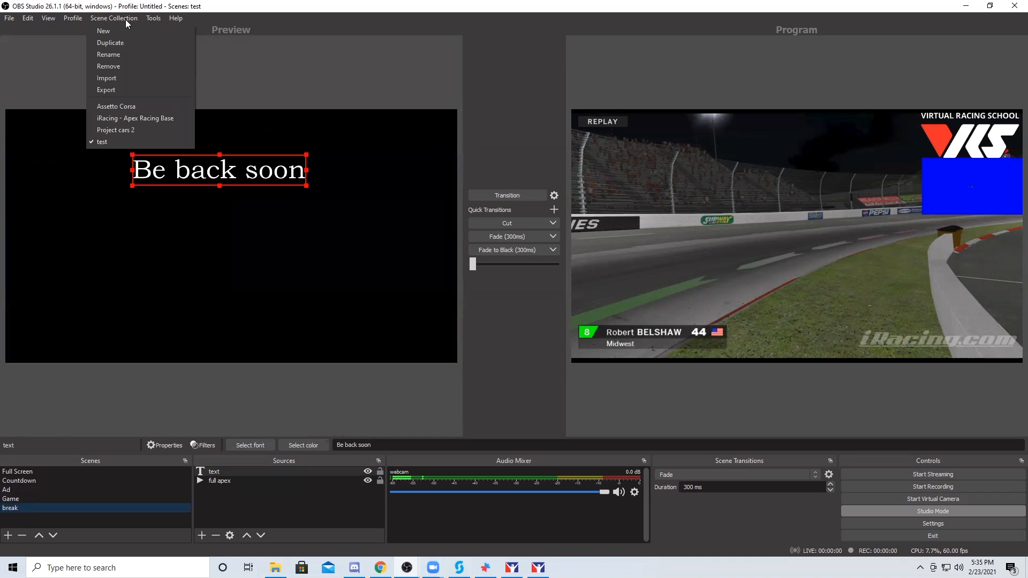
{"action": "left_click", "coordinate": [201, 536]}
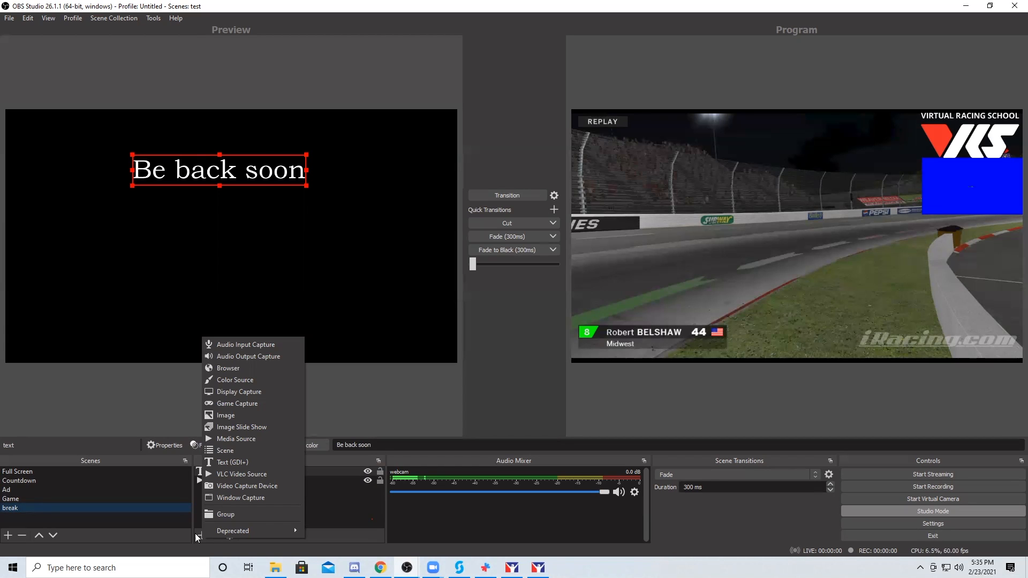
{"action": "left_click", "coordinate": [111, 462]}
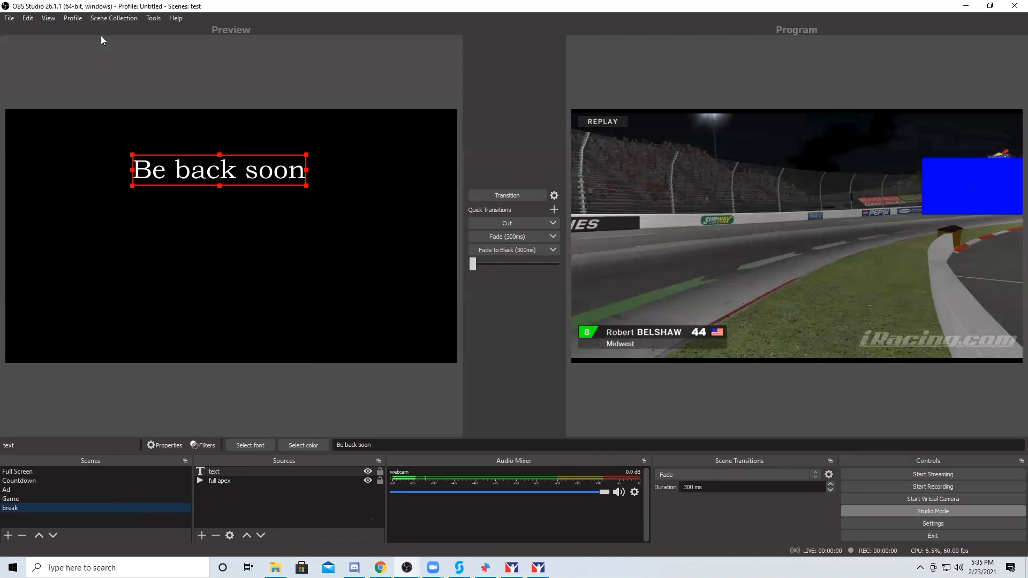
- Look at the scenes of the iRacing - Apex Racing Base scene collection and return to the test collection
{"action": "left_click", "coordinate": [113, 17]}
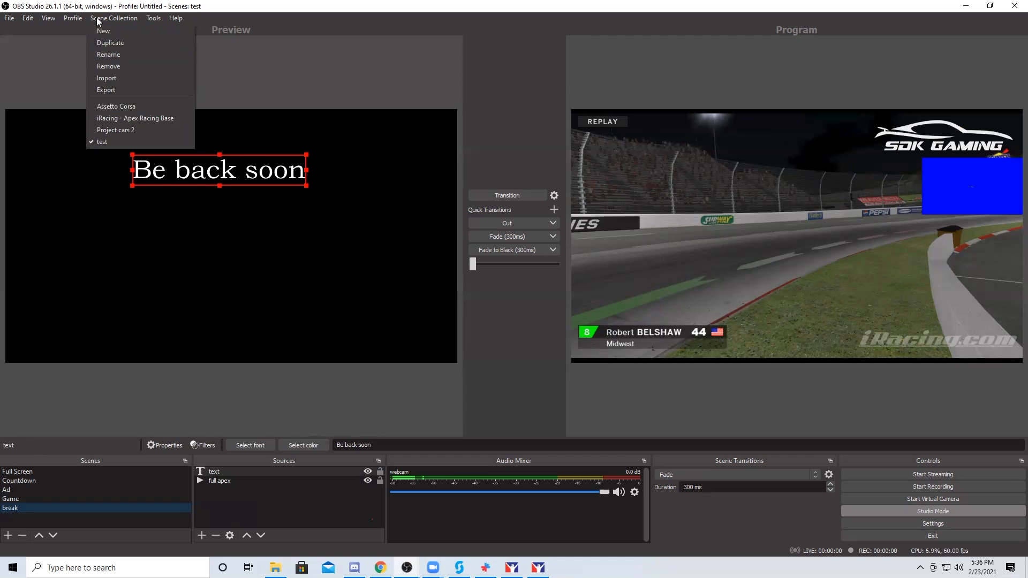
{"action": "left_click", "coordinate": [152, 117]}
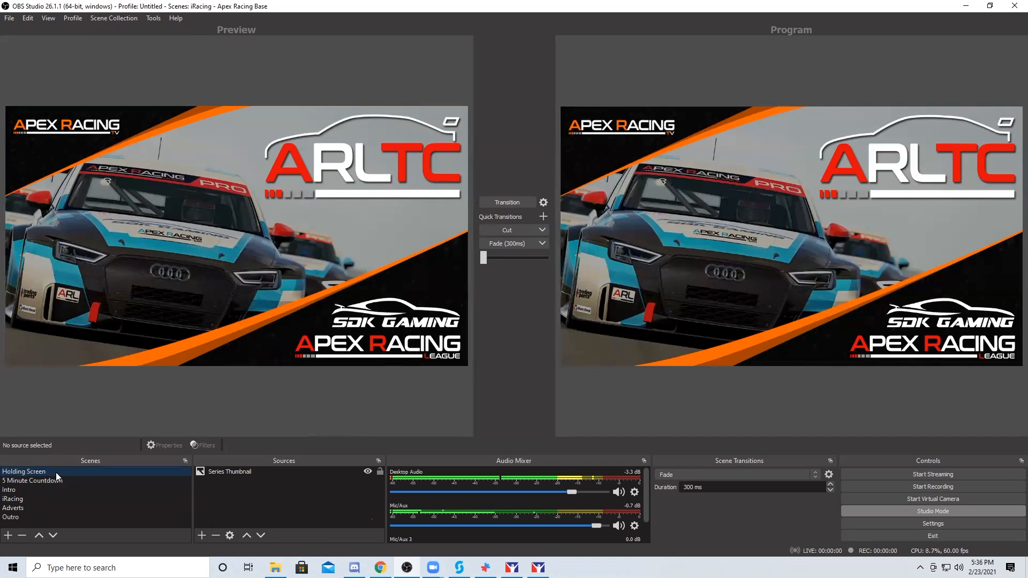
{"action": "left_click", "coordinate": [117, 19]}
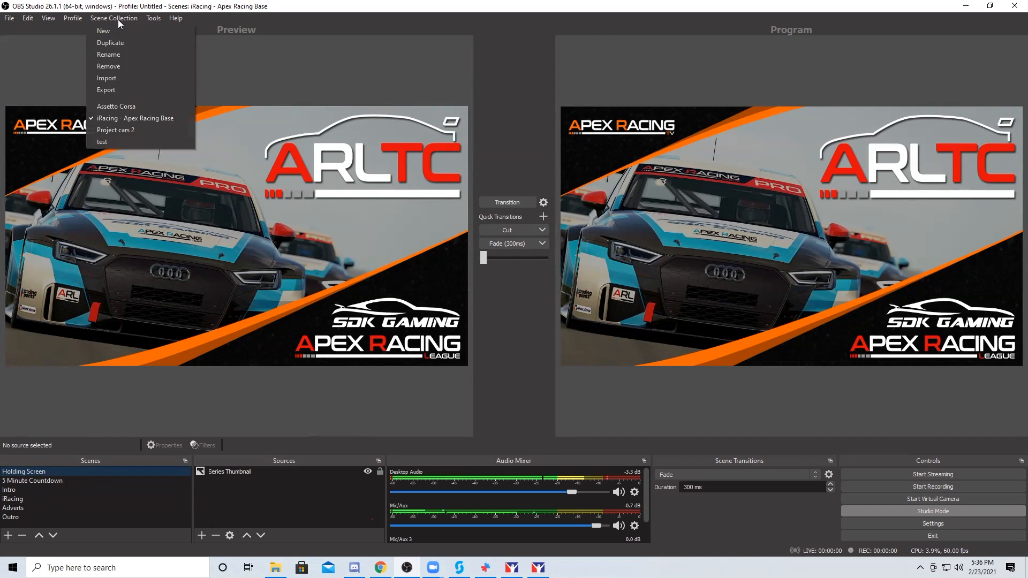
{"action": "left_click", "coordinate": [151, 141]}
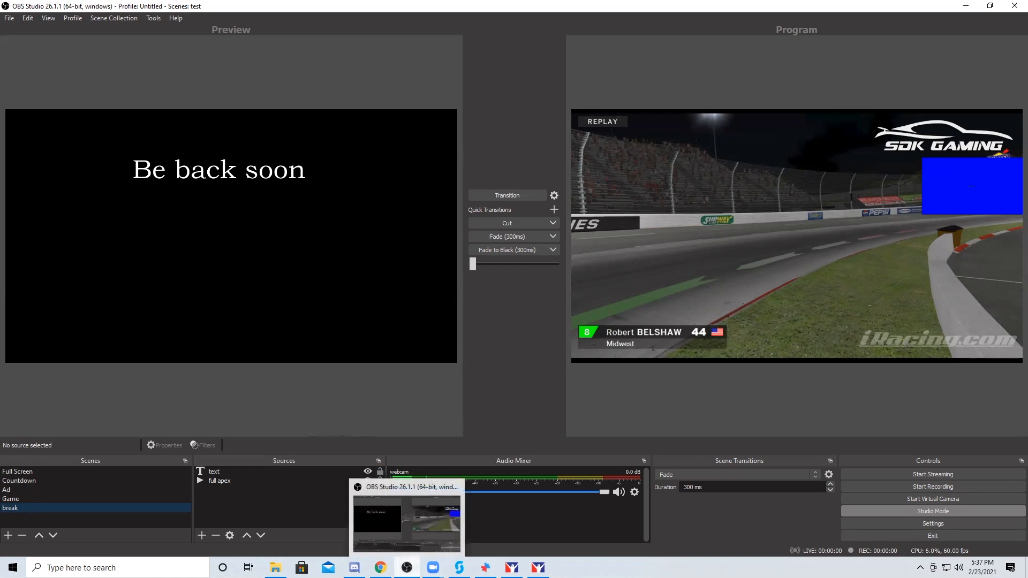
- Switch to Chrome, look through the download options and feature overview on obsproject.com, and return to OBS Studio
{"action": "left_click", "coordinate": [407, 567]}
{"action": "left_click", "coordinate": [407, 568]}
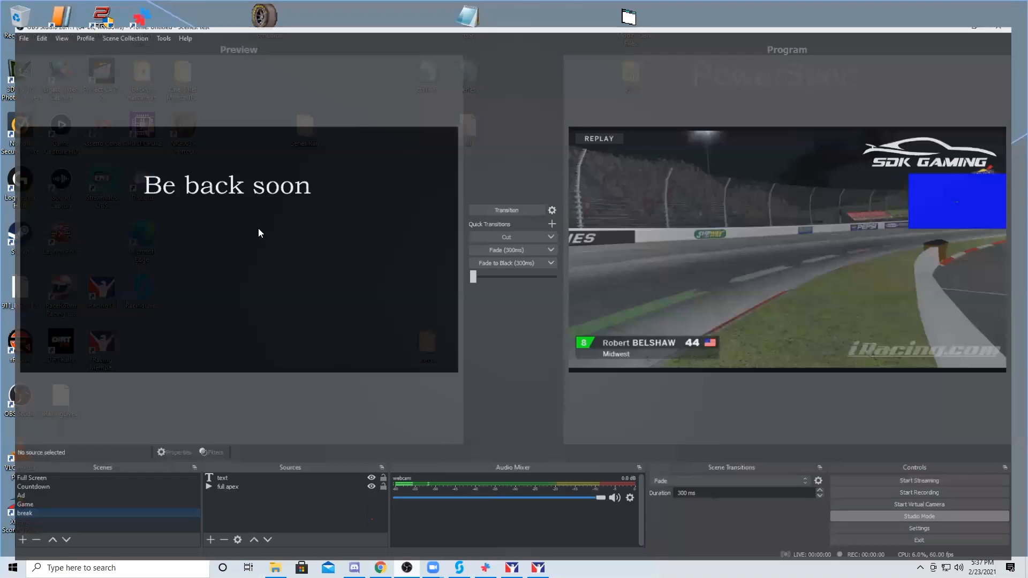
{"action": "left_click", "coordinate": [381, 568]}
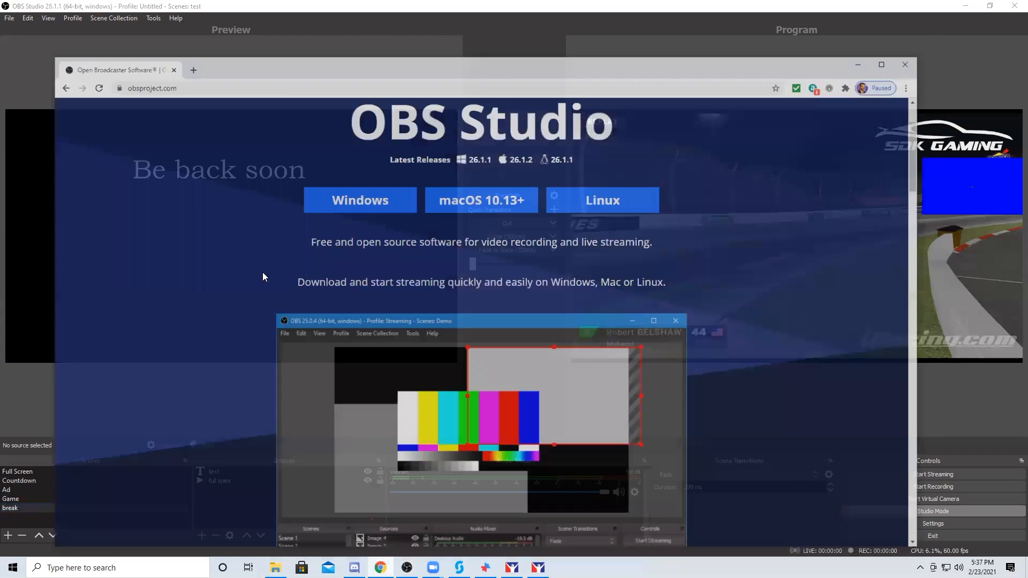
{"action": "scroll", "coordinate": [354, 124], "scroll_direction": "down", "scroll_amount": 12}
{"action": "scroll", "coordinate": [354, 124], "scroll_direction": "down", "scroll_amount": 15}
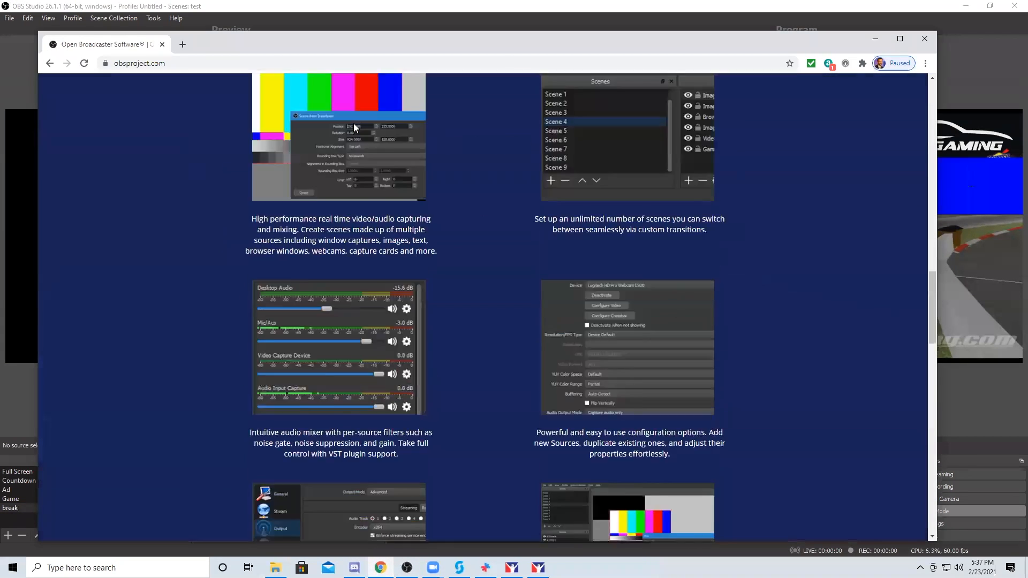
{"action": "scroll", "coordinate": [352, 124], "scroll_direction": "down", "scroll_amount": 7}
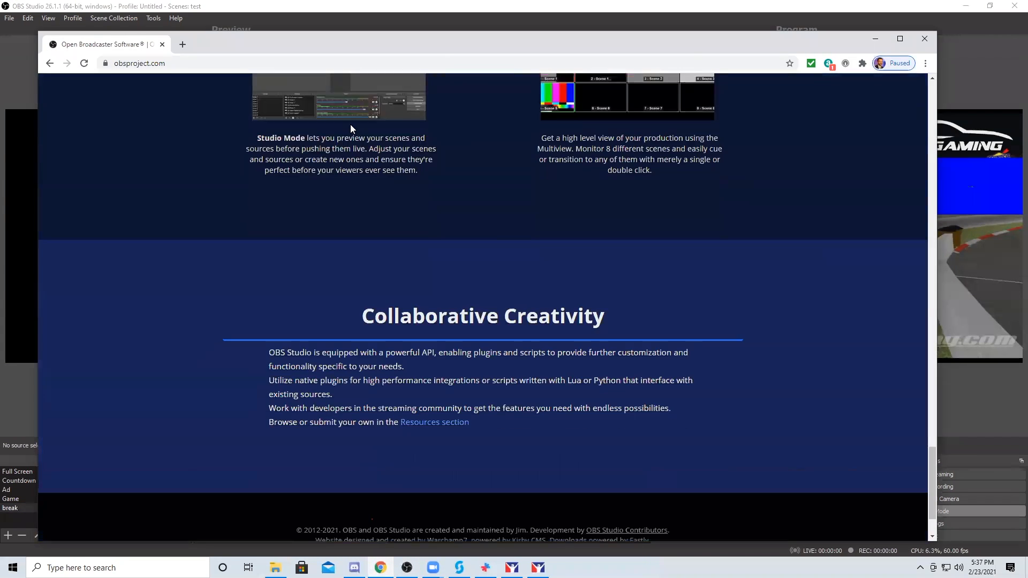
{"action": "scroll", "coordinate": [351, 126], "scroll_direction": "up", "scroll_amount": 15}
{"action": "scroll", "coordinate": [350, 124], "scroll_direction": "up", "scroll_amount": 15}
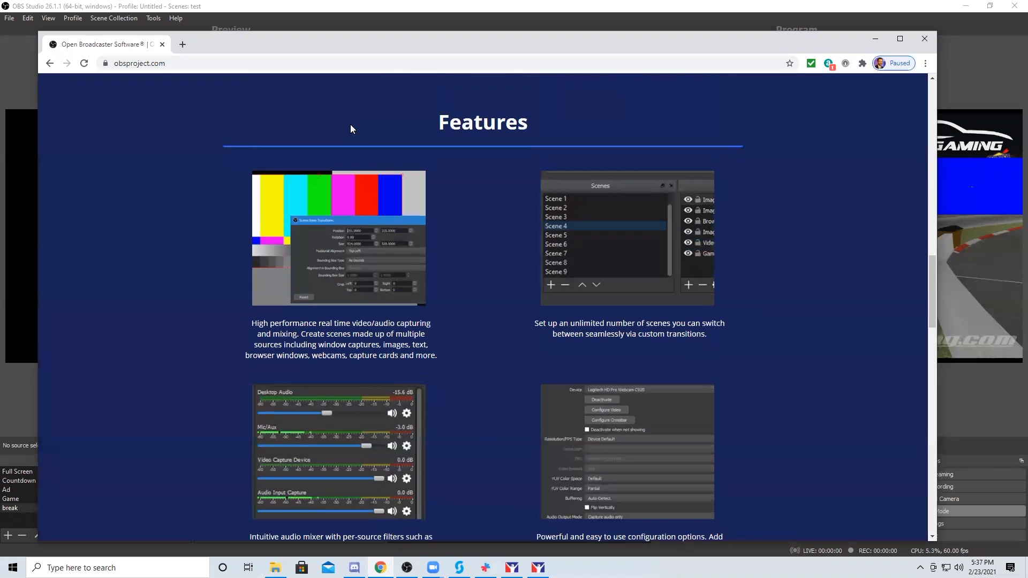
{"action": "scroll", "coordinate": [351, 124], "scroll_direction": "up", "scroll_amount": 5}
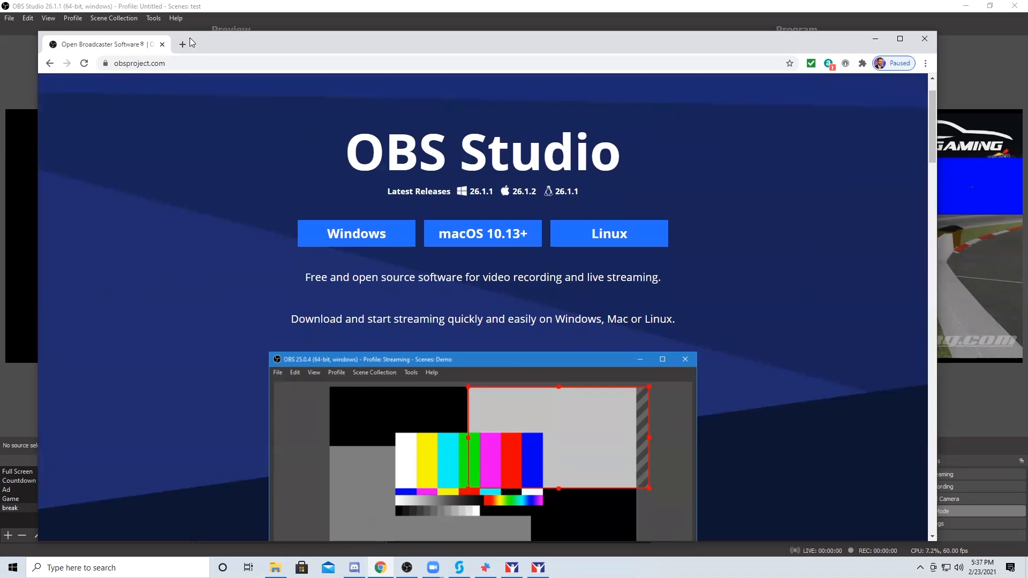
{"action": "left_click", "coordinate": [877, 40]}
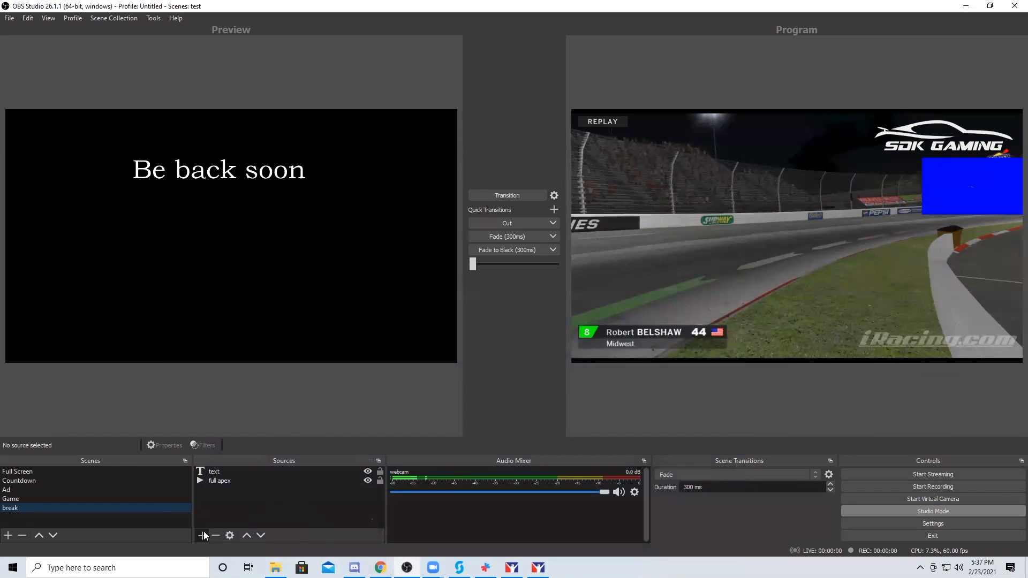
- Open the list of source types that can be added to the break scene
{"action": "left_click", "coordinate": [203, 536]}
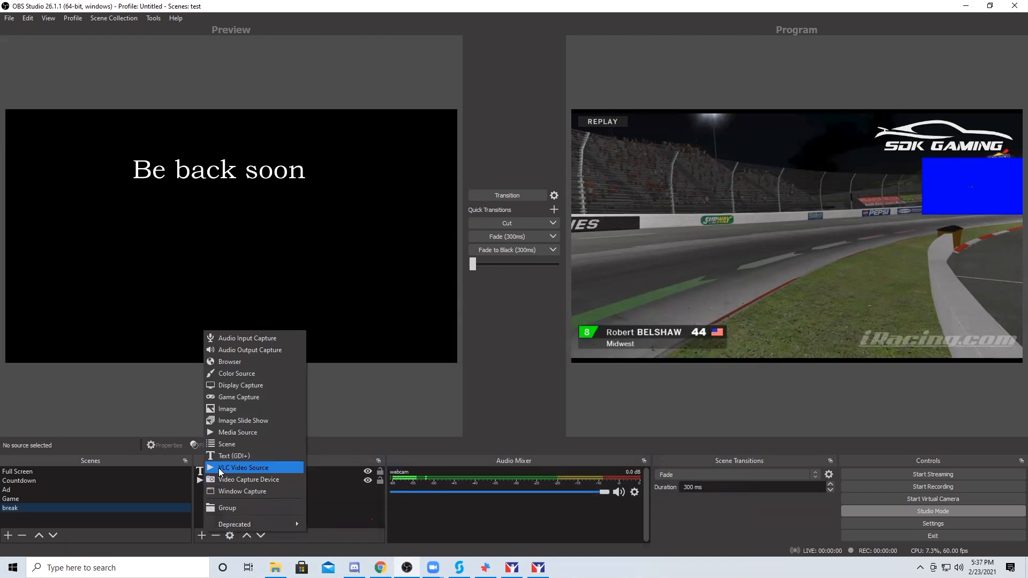